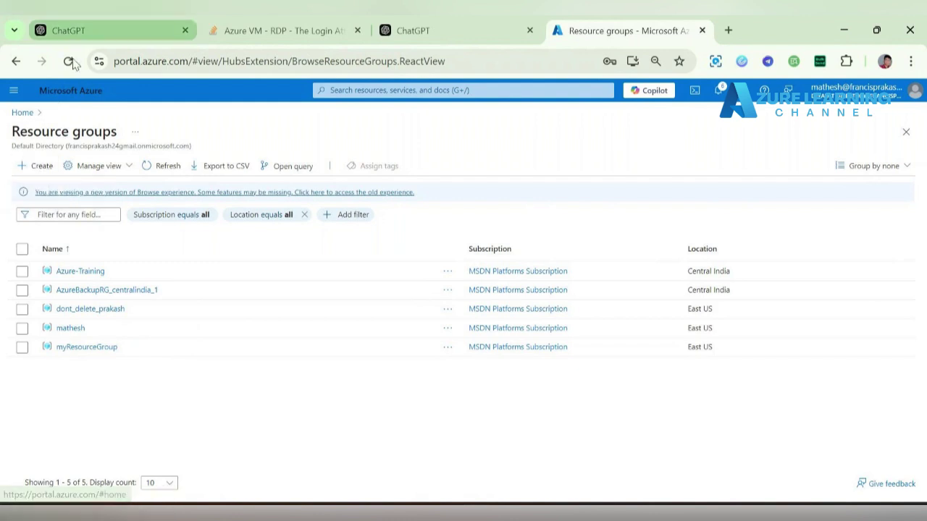
- Create the Test-Demo-rg-ram resource group in East US, then return to the portal home
click(228, 283)
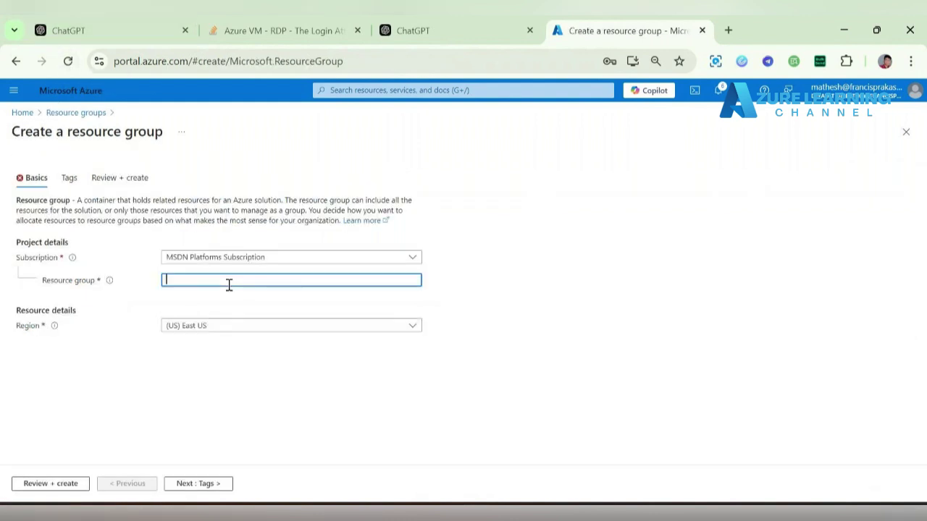
text(Test-Demo-rg-ram)
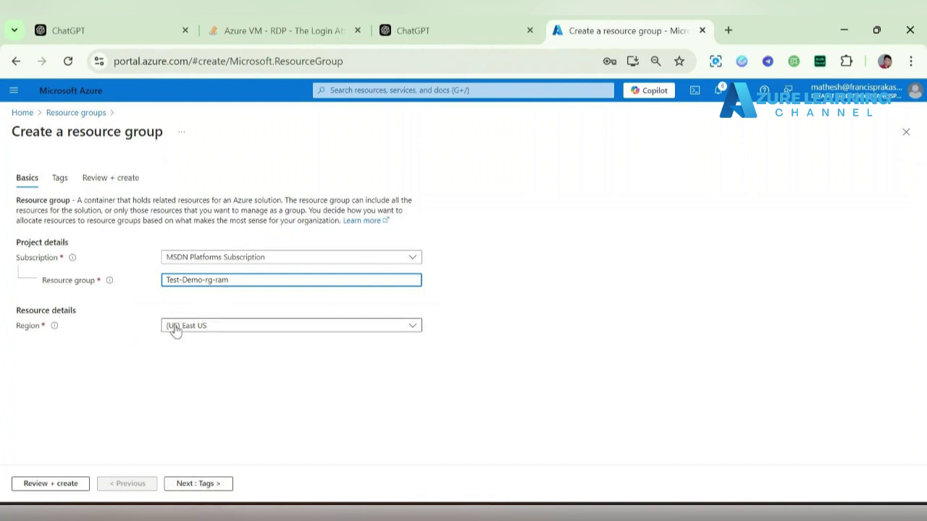
click(52, 485)
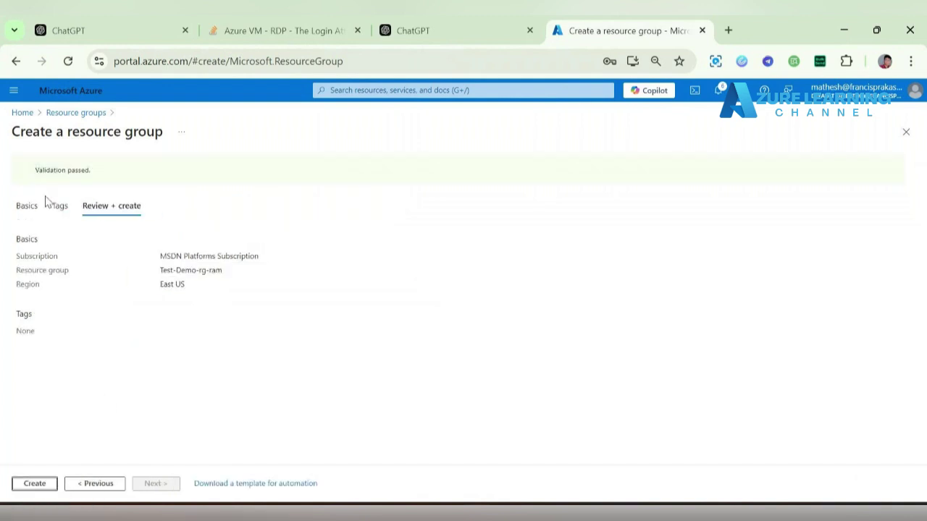
click(38, 486)
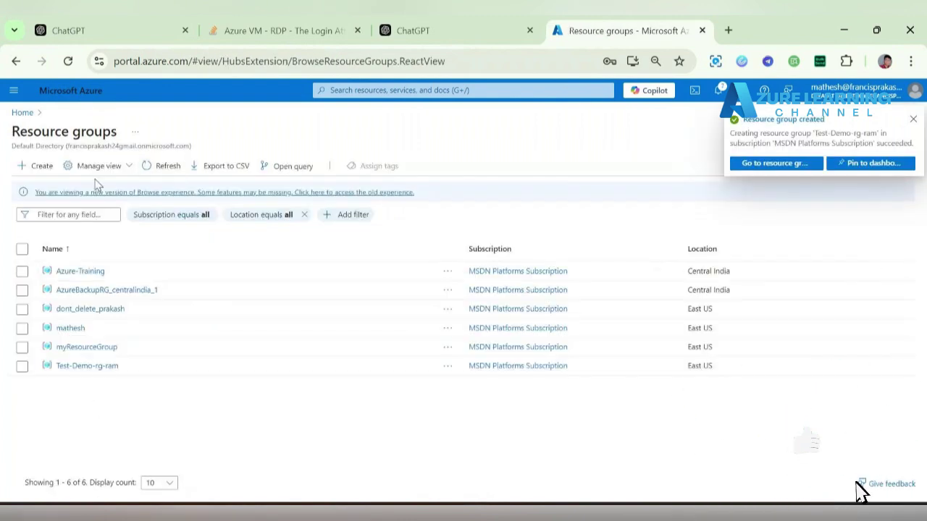
click(23, 113)
- Start a new Azure virtual machine from the Virtual machines list
click(436, 172)
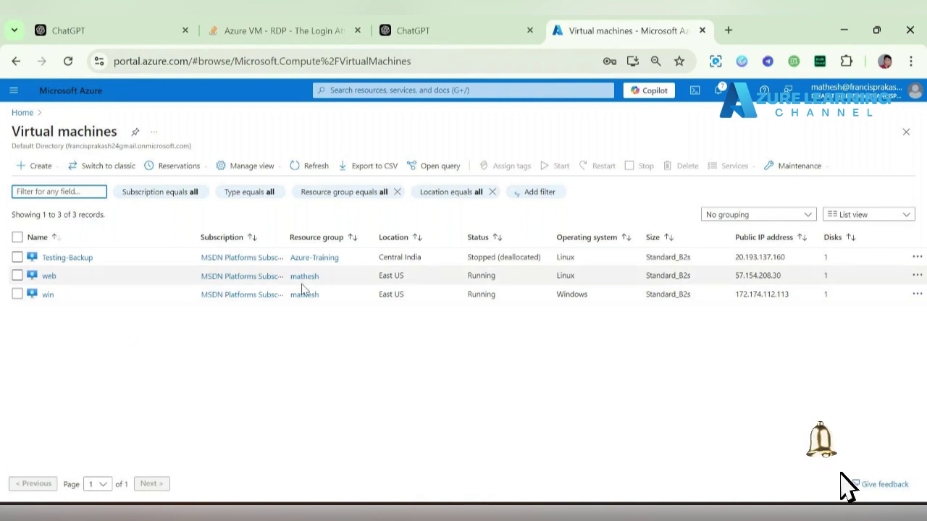
click(31, 167)
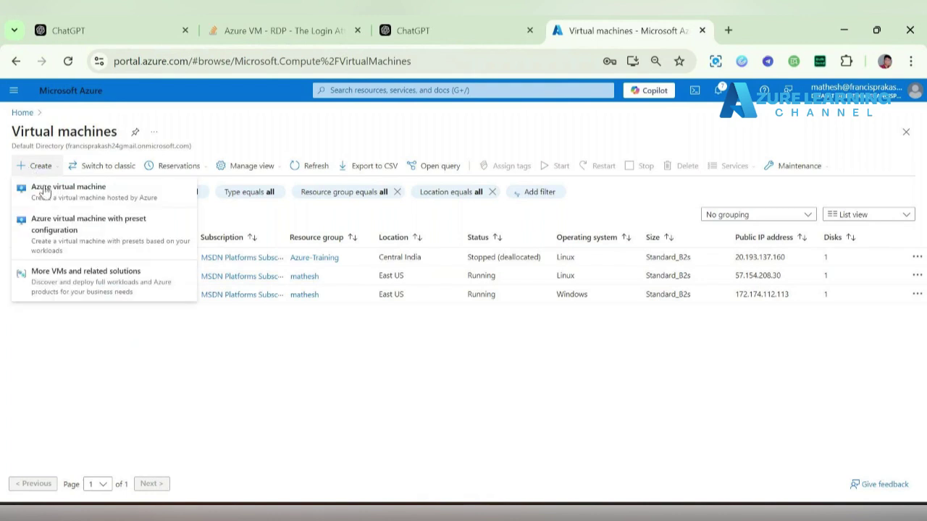
click(47, 190)
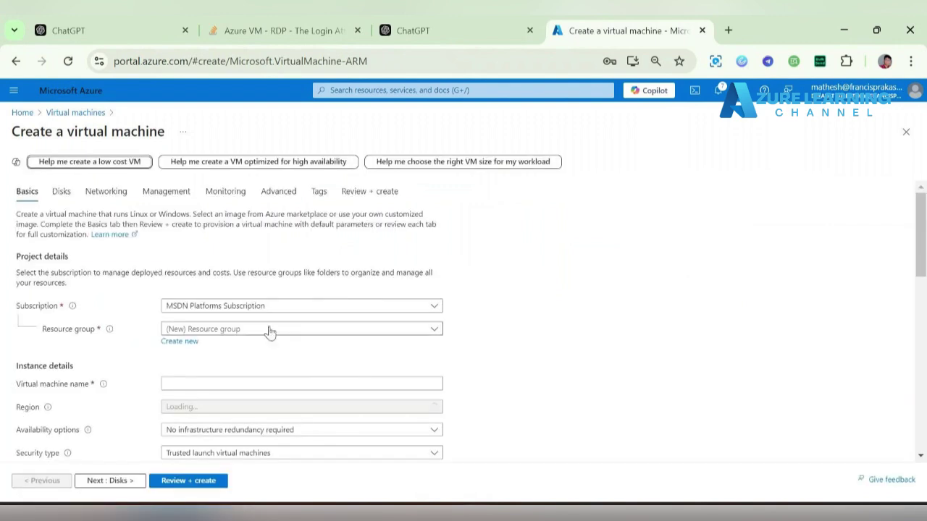
- Place the VM in resource group Test-Demo-rg-ram and name it 'test'
click(267, 330)
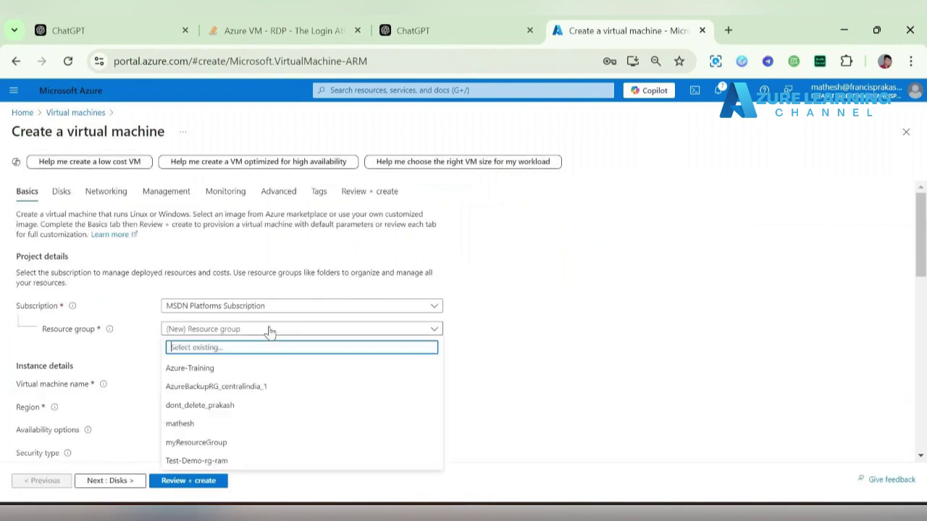
click(287, 461)
click(238, 390)
text(Test1)
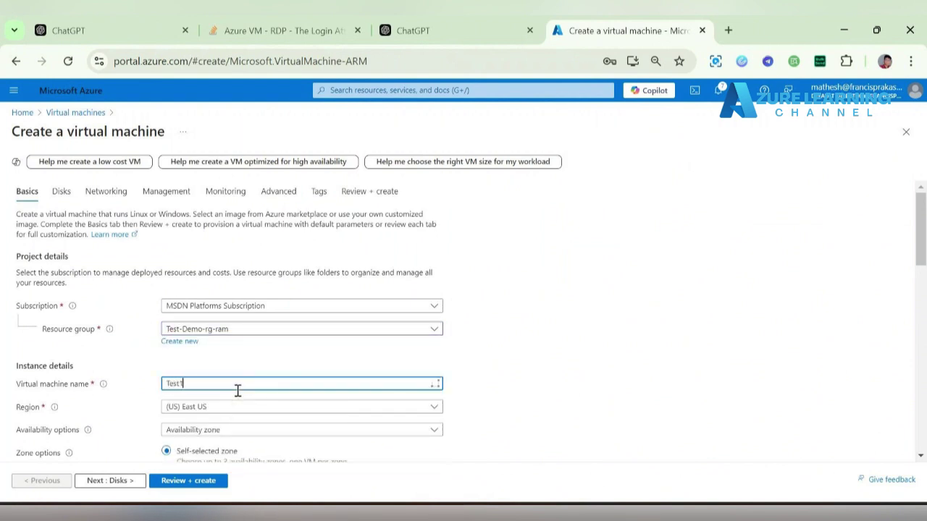
key(BackSpace)
key(BackSpace)
key(BackSpace)
key(BackSpace)
key(BackSpace)
text(t)
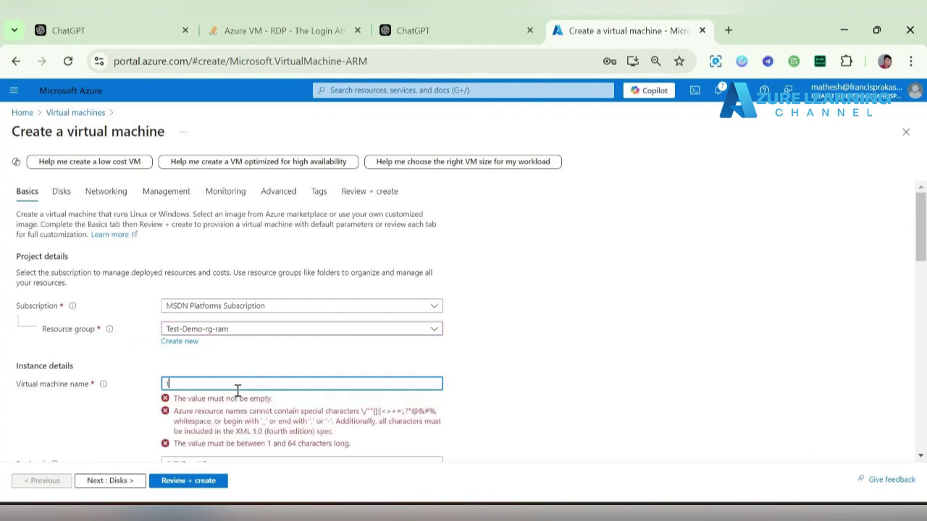
text(est)
scroll(239, 394, down, 2)
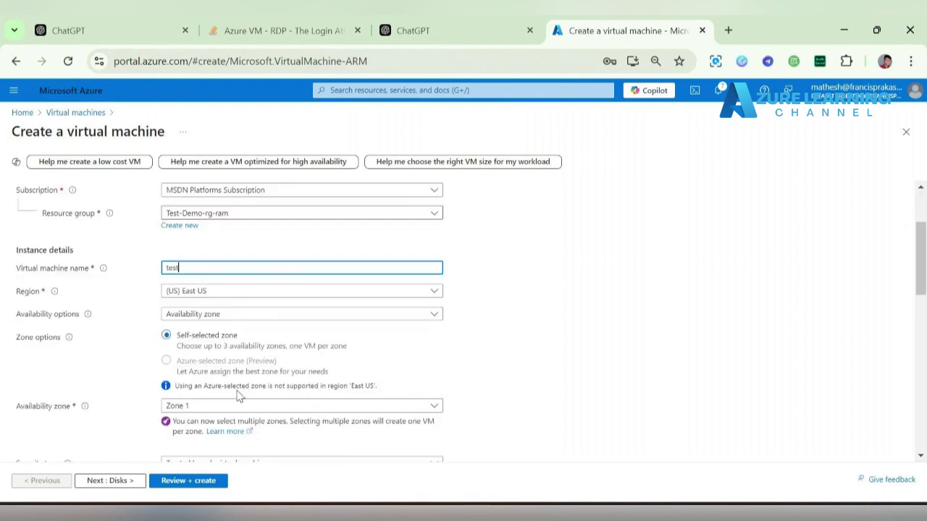
- Add Zone 2 alongside Zone 1, keeping Availability zone as the availability option
click(265, 406)
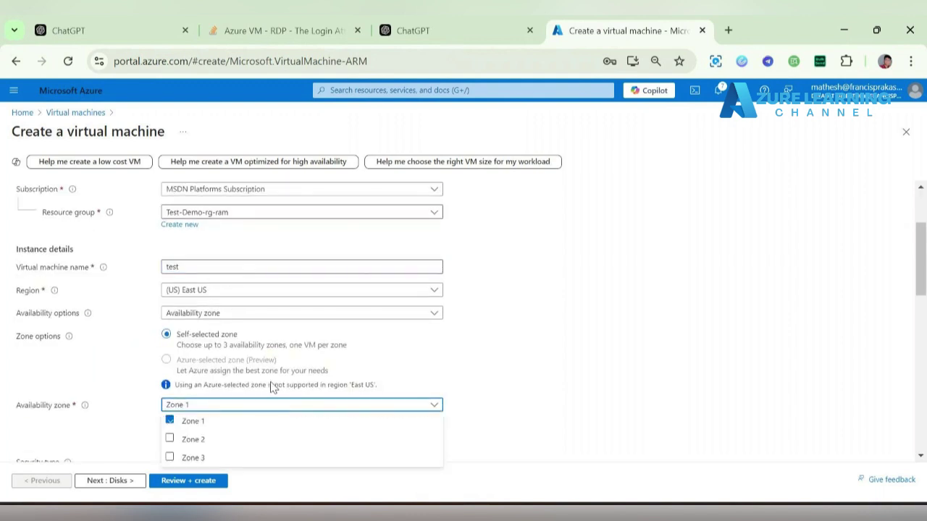
click(263, 438)
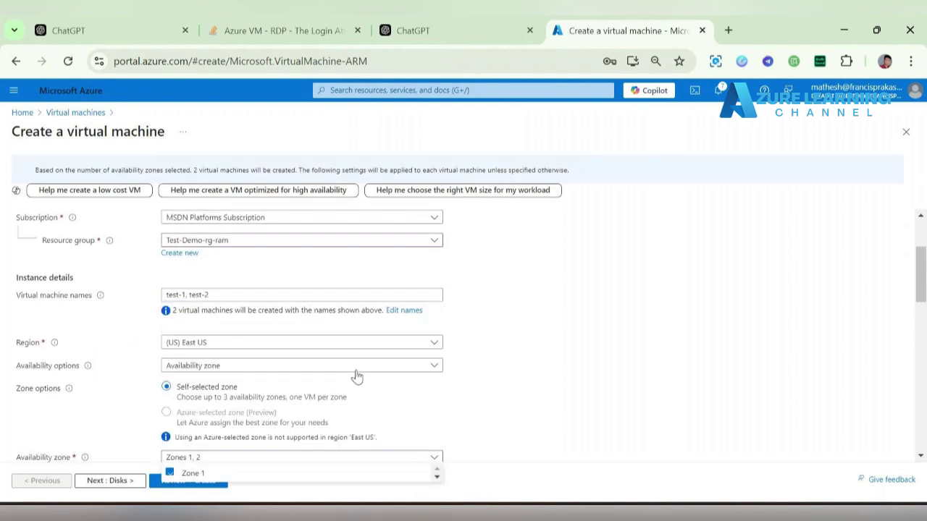
click(405, 310)
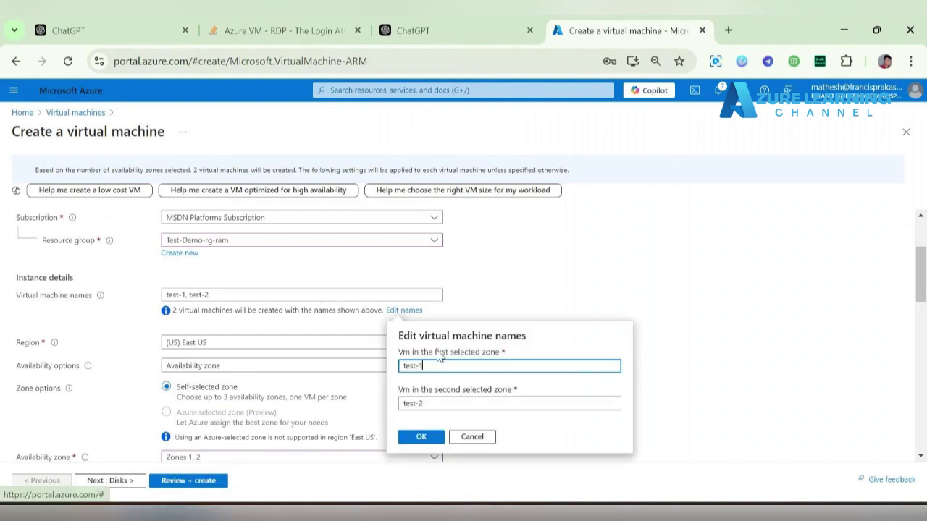
click(357, 369)
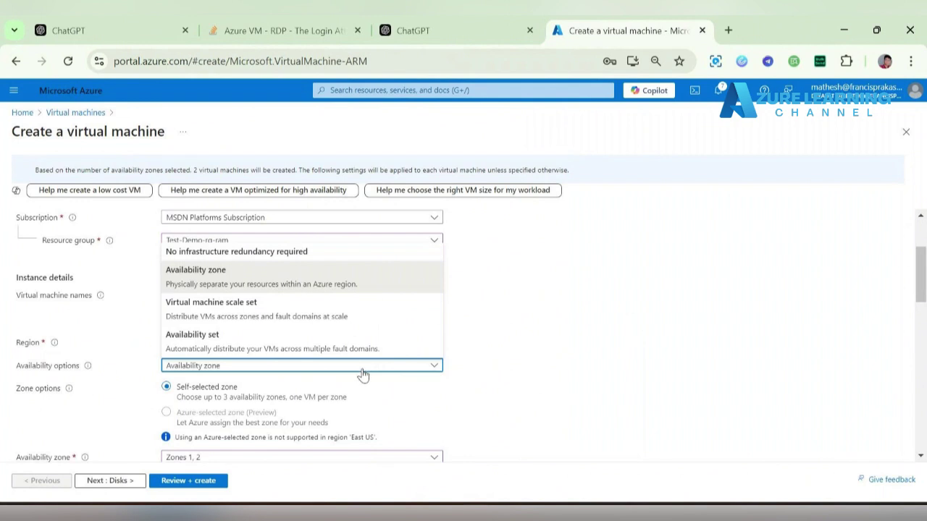
click(363, 374)
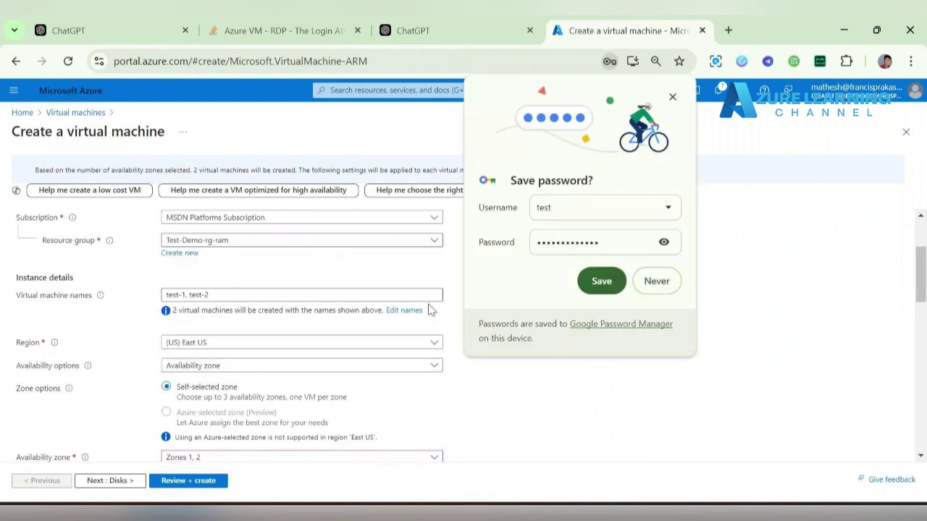
- Rename the two planned VMs to webserver and dbserver
click(407, 311)
drag(443, 365, 365, 379)
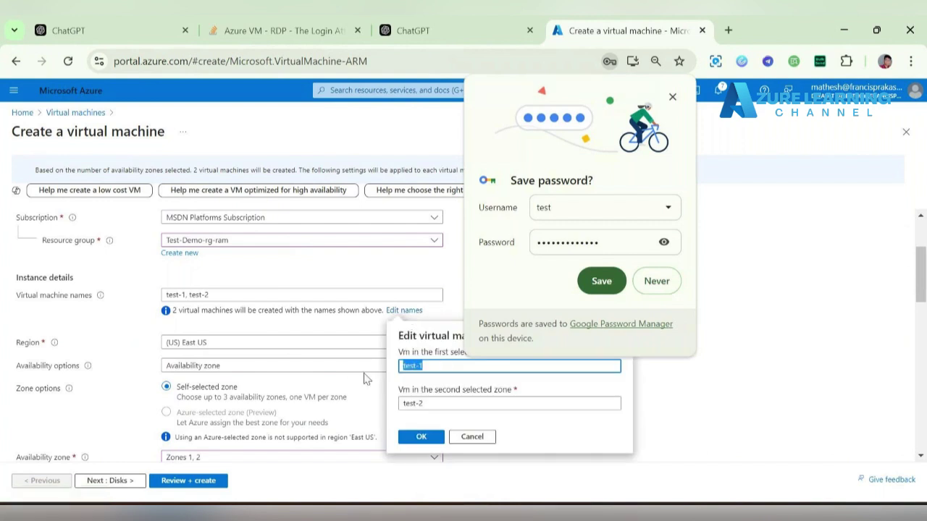
text(webserv)
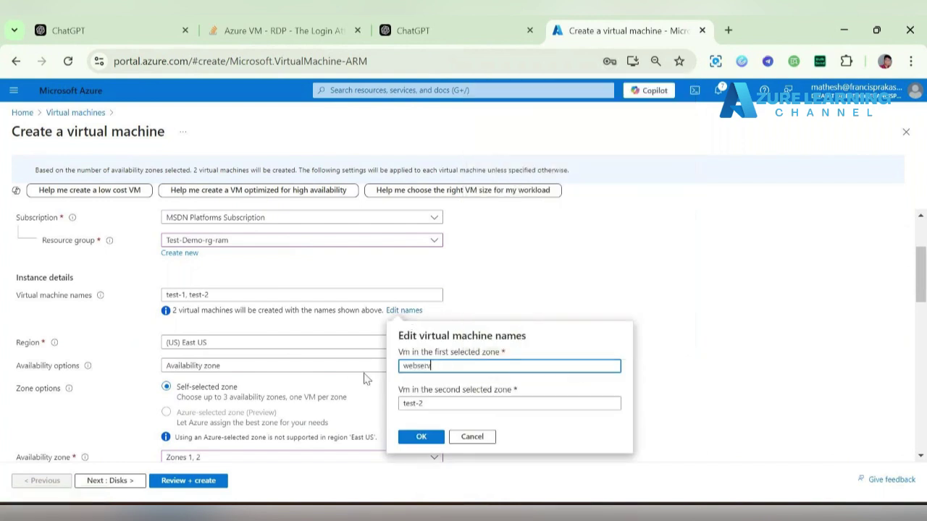
text(er)
key(Tab)
text(dbserver)
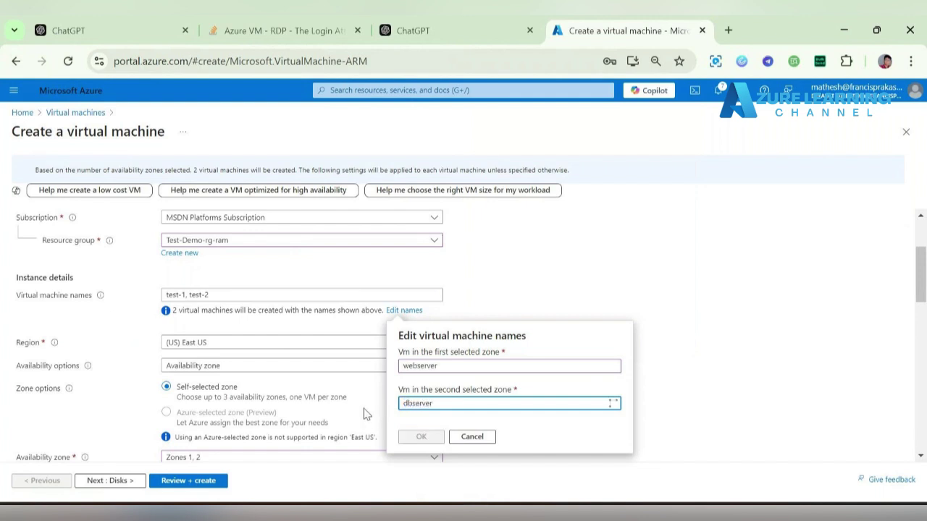
click(411, 438)
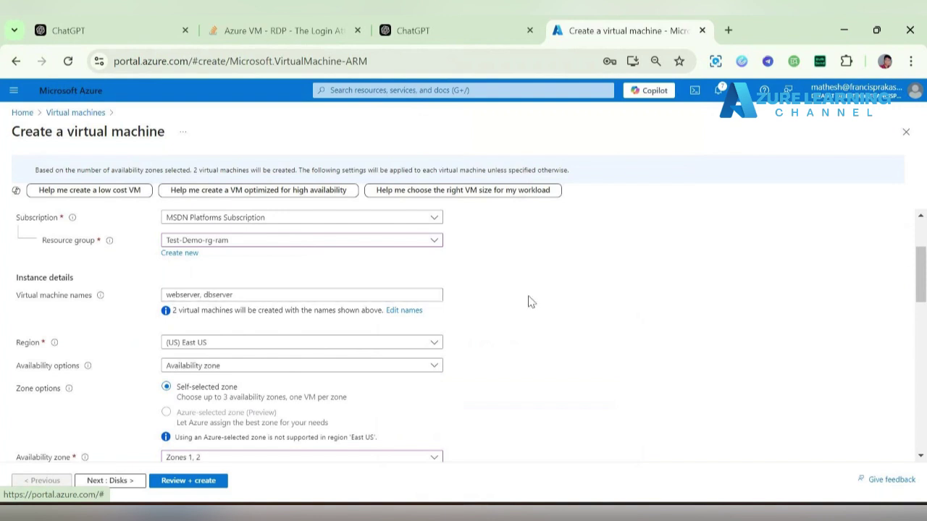
scroll(528, 301, down, 3)
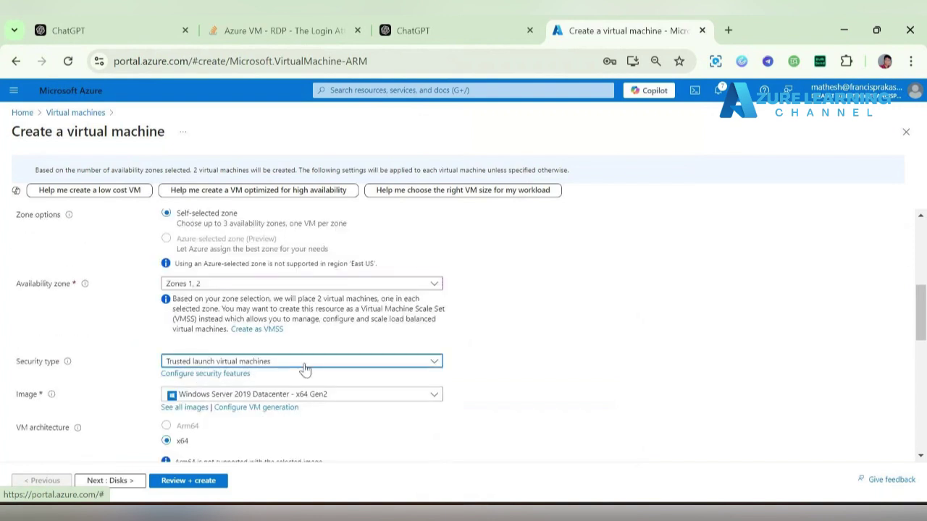
- Set the VMs' security type to Standard
click(247, 361)
click(253, 384)
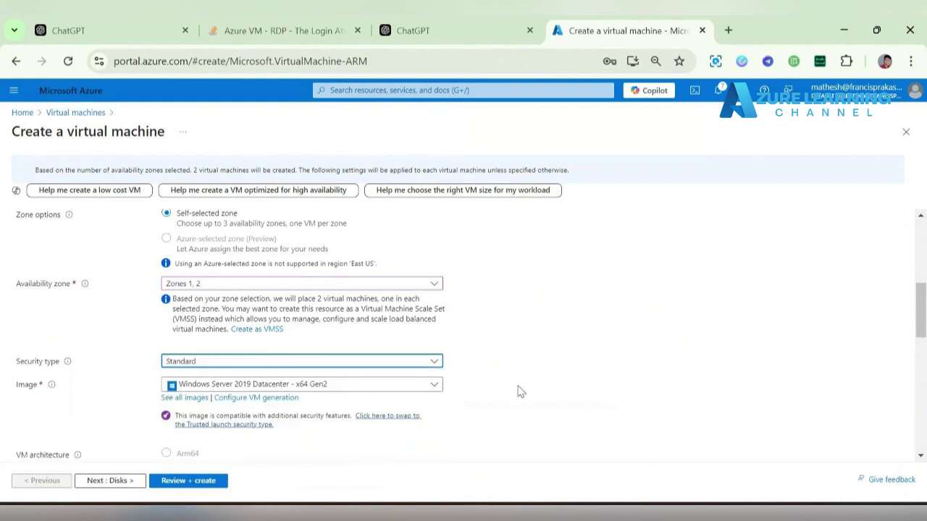
scroll(228, 368, down, 3)
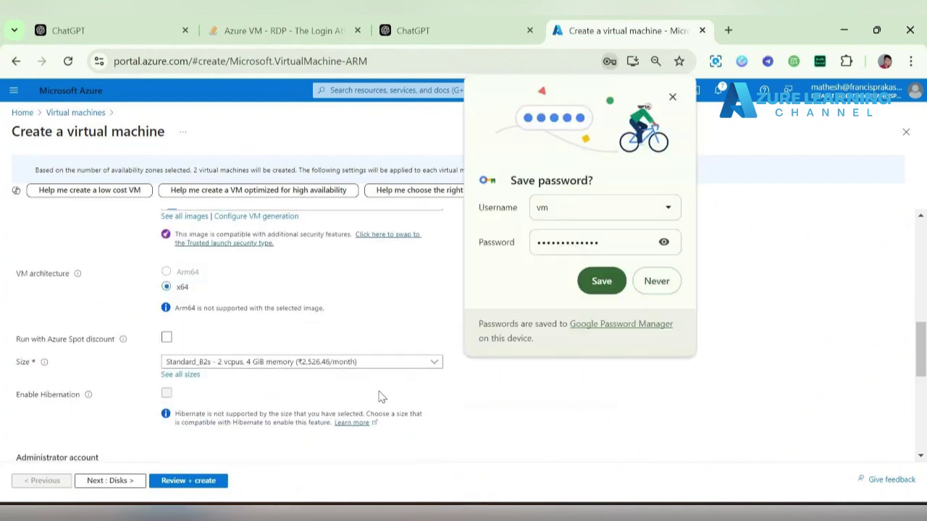
scroll(382, 397, down, 2)
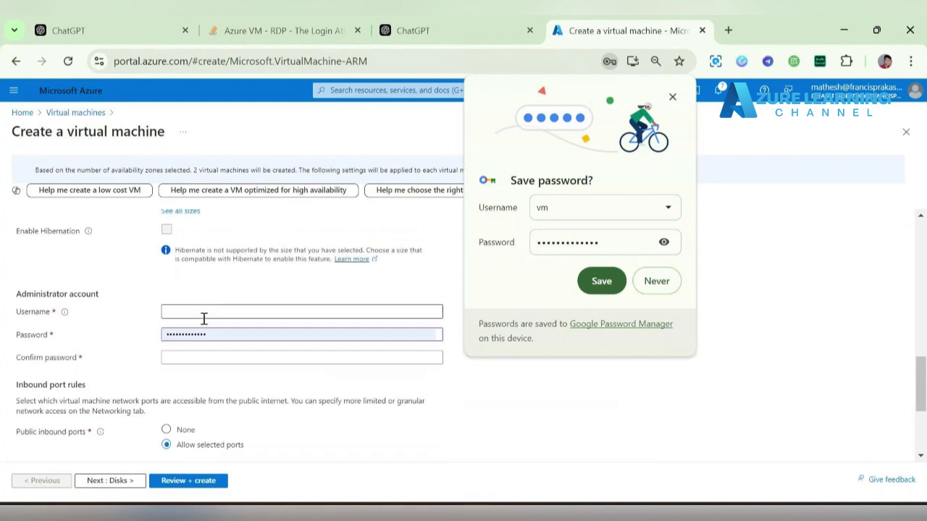
- Enter the administrator username, password and matching password confirmation
click(210, 316)
text(ro)
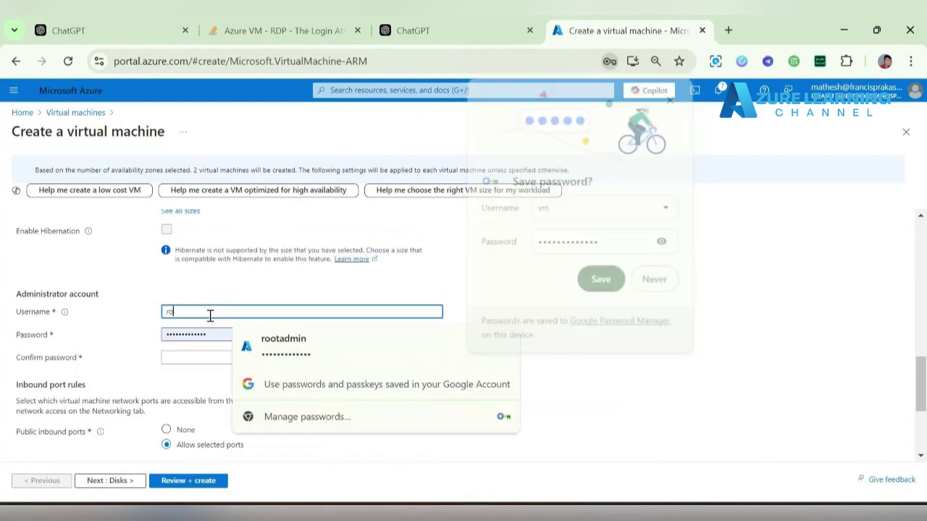
text(otadmin)
click(282, 349)
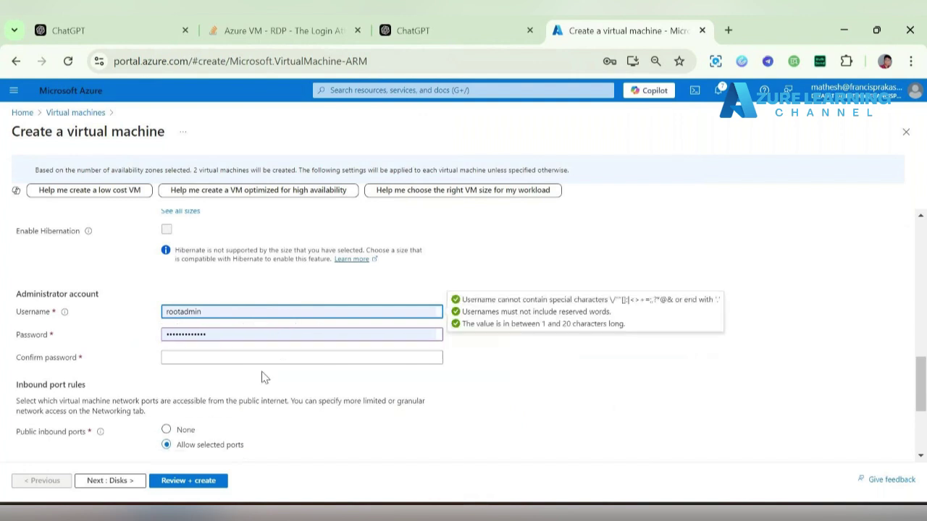
click(273, 359)
click(293, 390)
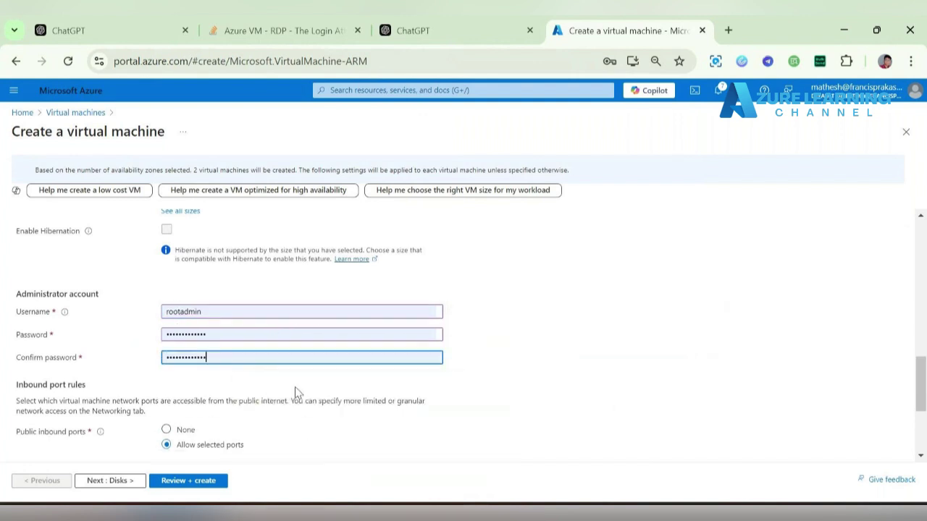
scroll(572, 332, down, 3)
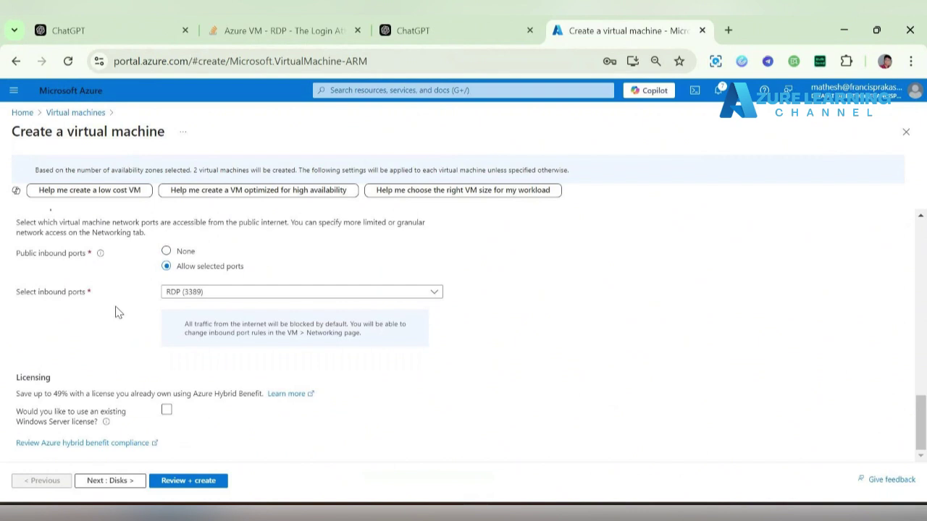
- Move past the Disks settings to the Networking settings
click(116, 481)
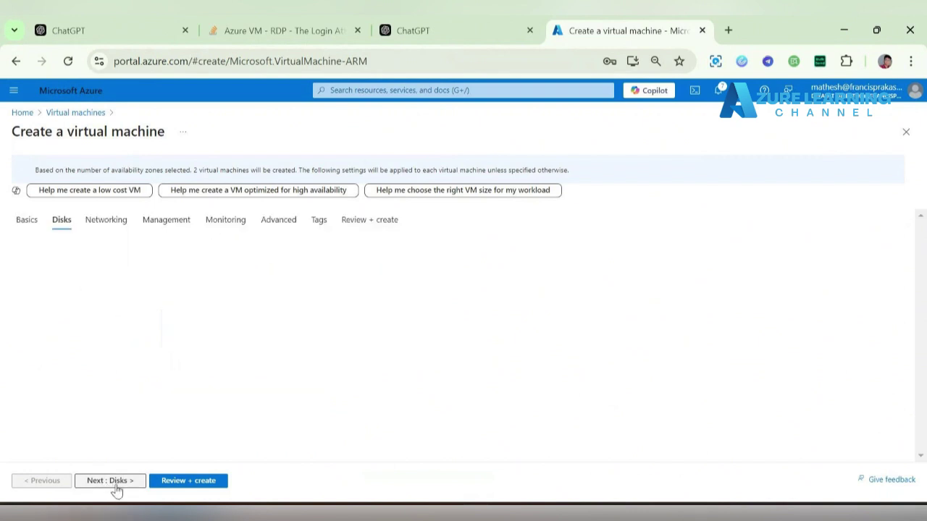
scroll(121, 417, down, 5)
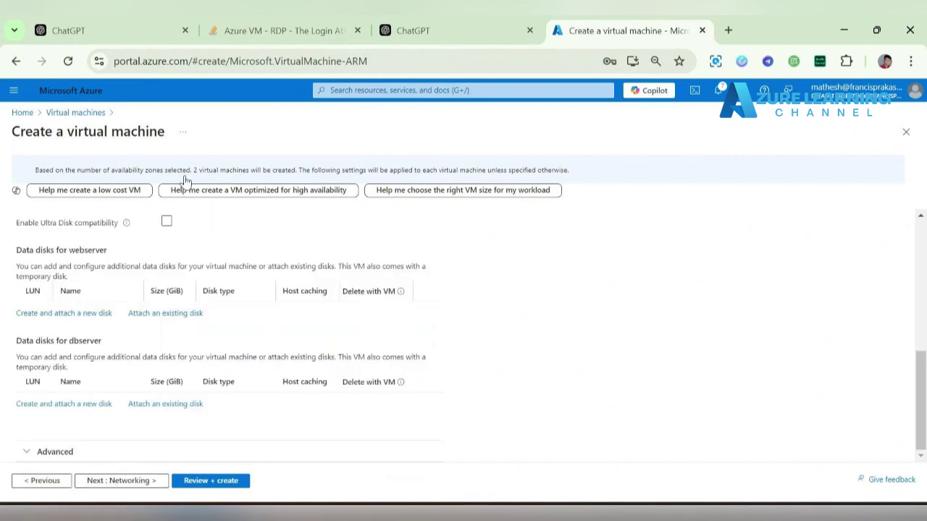
click(127, 481)
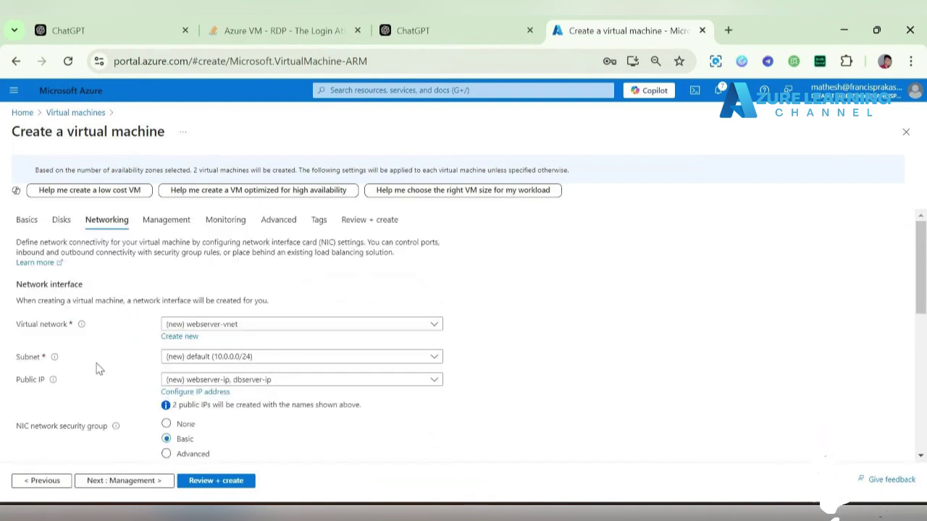
- Delete public IP and NIC with the VM, and set load balancing to None
scroll(99, 370, down, 2)
scroll(99, 370, down, 1)
scroll(99, 369, down, 1)
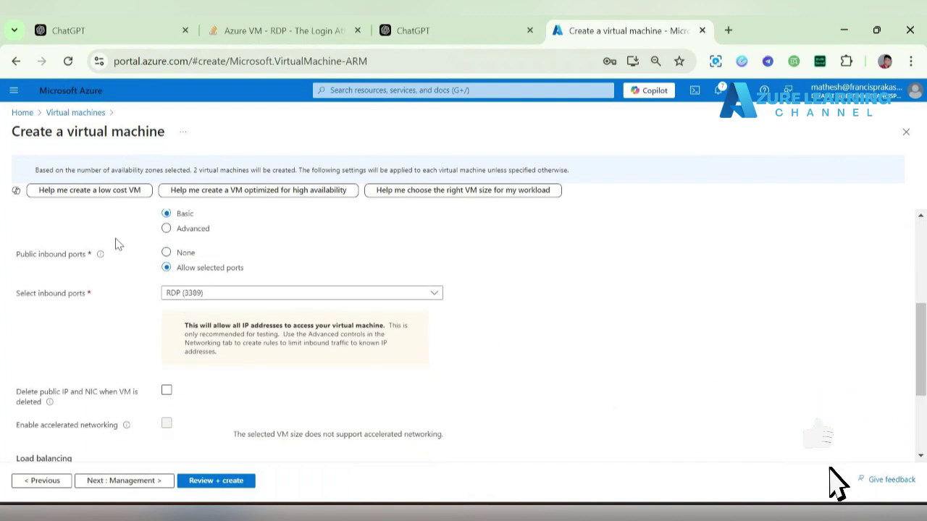
scroll(116, 239, down, 1)
scroll(113, 238, down, 1)
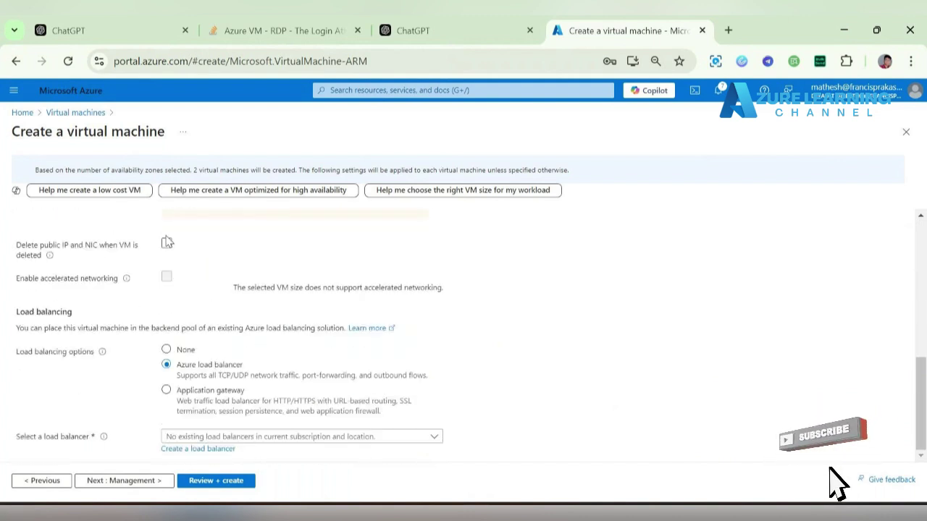
click(168, 246)
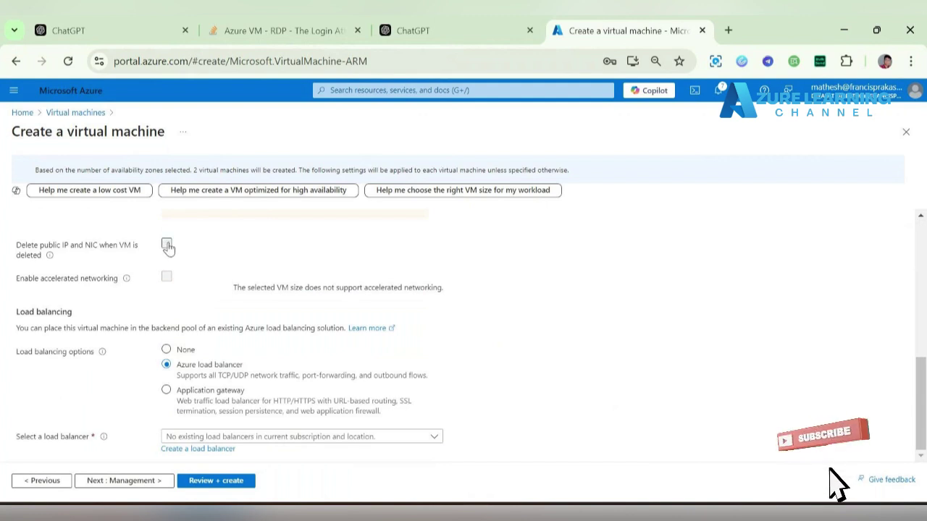
click(171, 351)
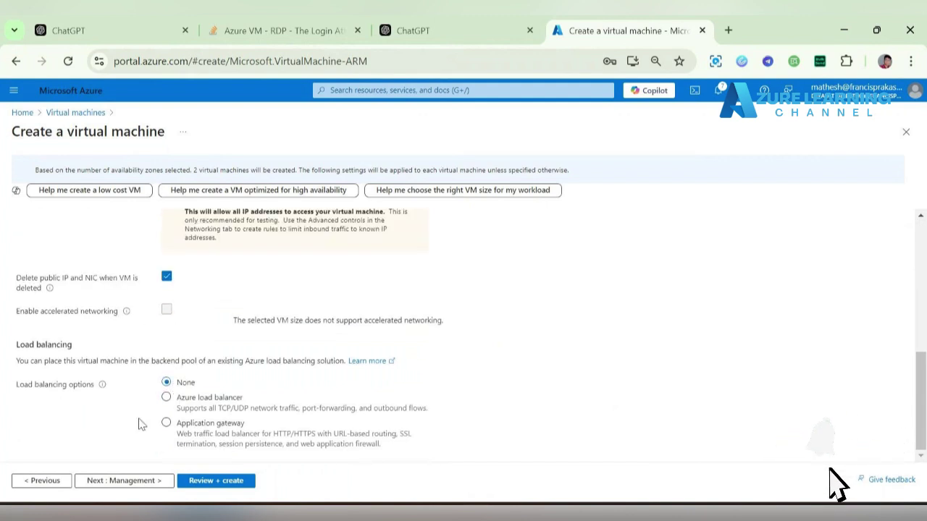
click(124, 481)
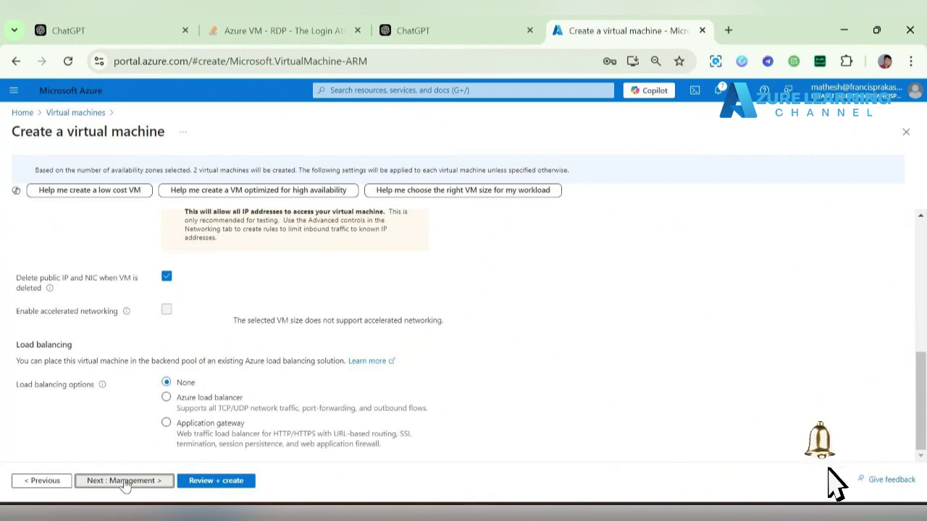
- Disable auto-shutdown for the new VMs
scroll(249, 367, down, 4)
scroll(248, 364, up, 2)
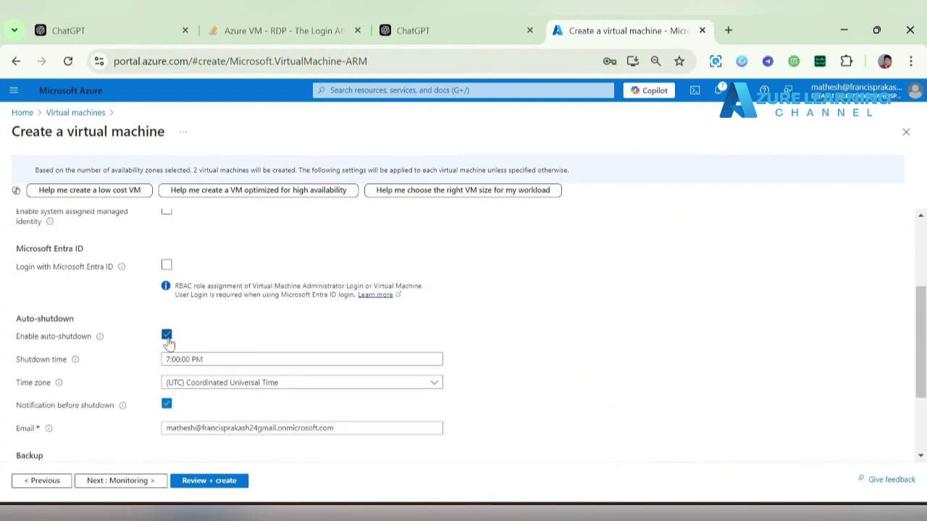
click(167, 335)
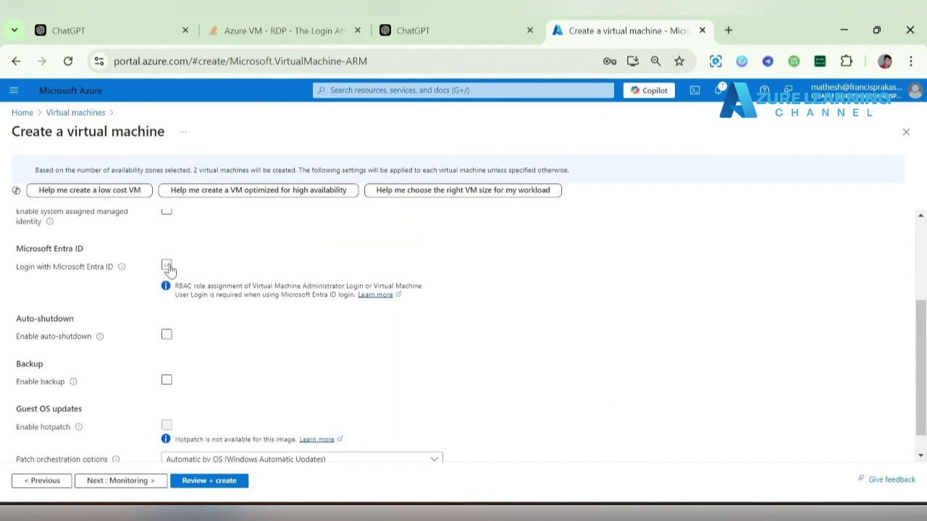
scroll(135, 391, down, 1)
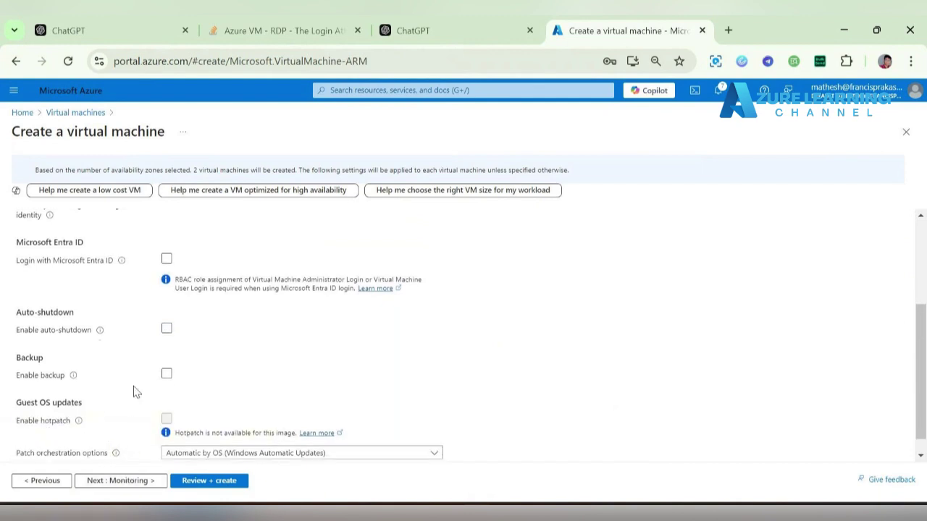
- Go through Monitoring to the Advanced settings and open the extension gallery
click(121, 481)
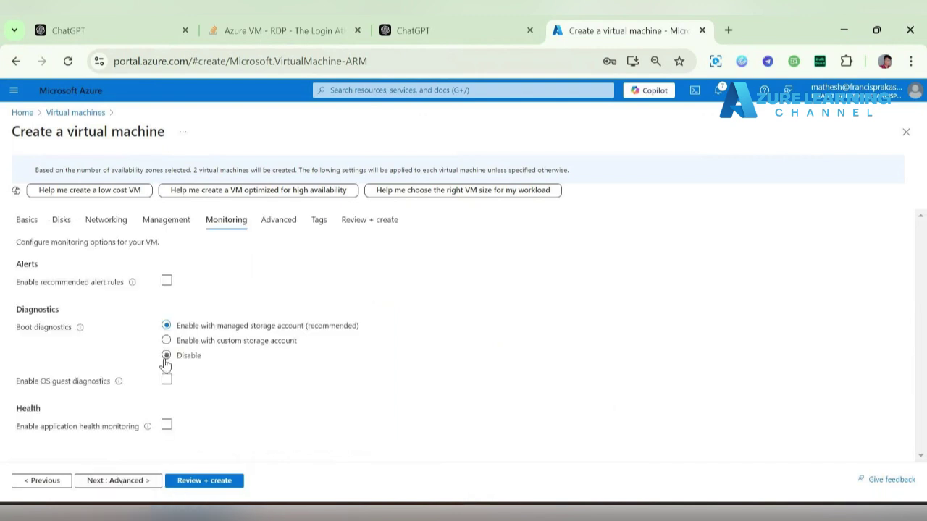
click(123, 480)
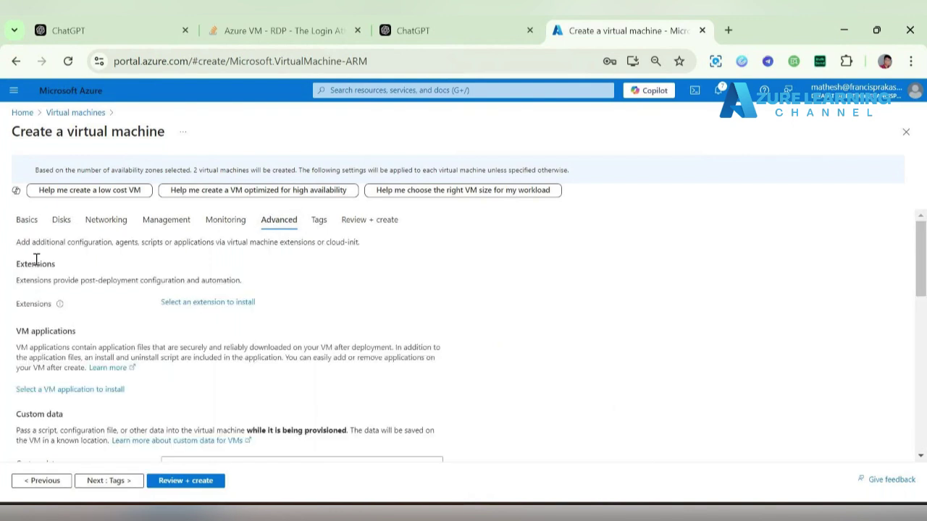
drag(27, 263, 254, 281)
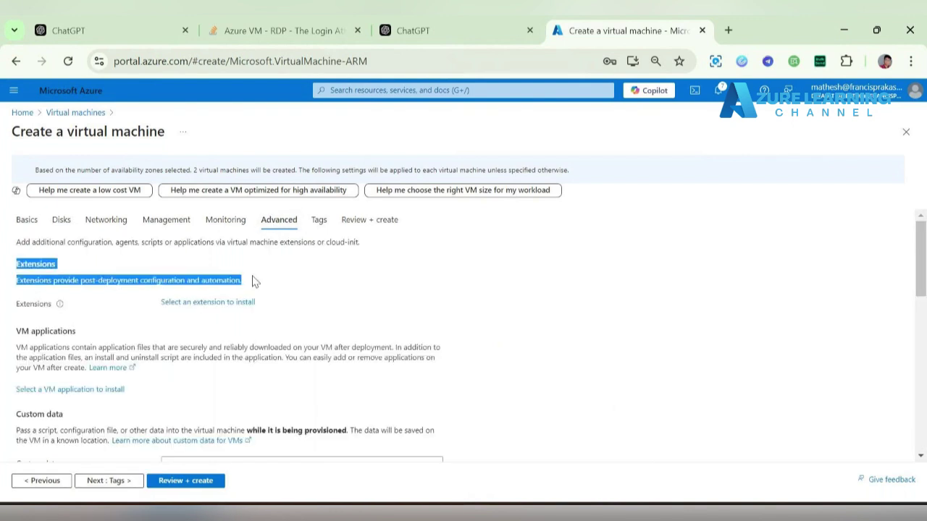
click(220, 310)
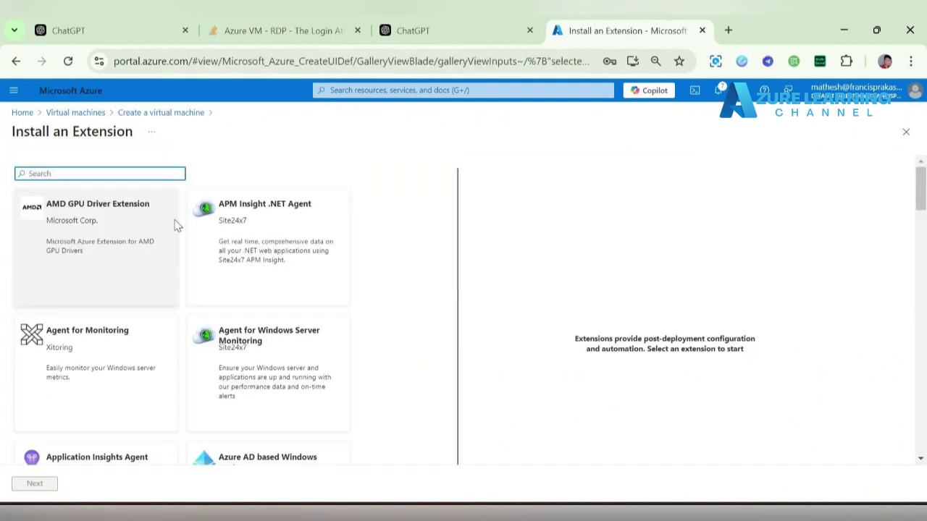
- Search 'networ' and add the Network Watcher Agent for Windows extension to the VMs
scroll(111, 290, down, 3)
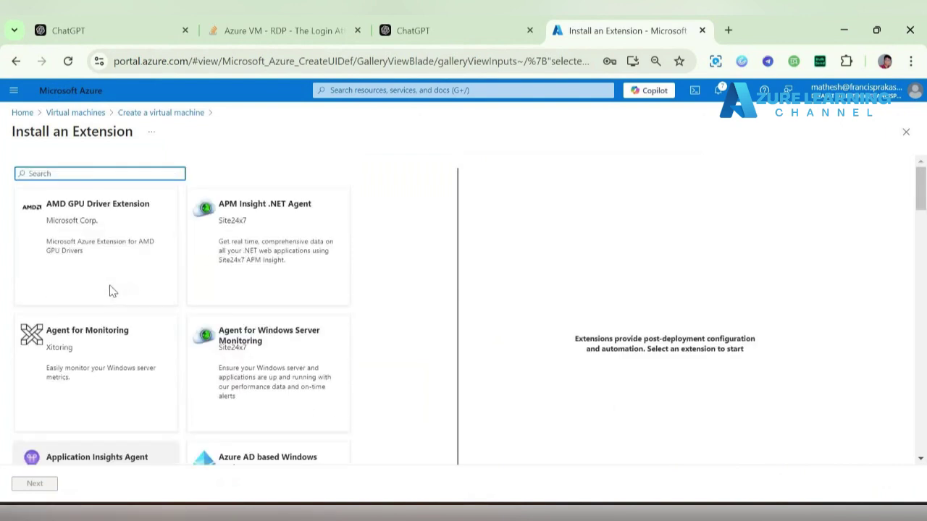
text(networ)
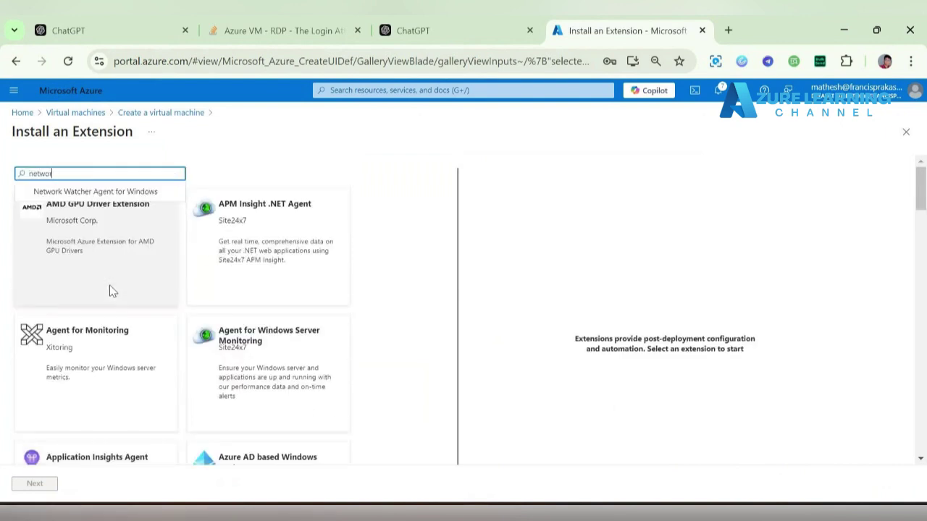
click(119, 191)
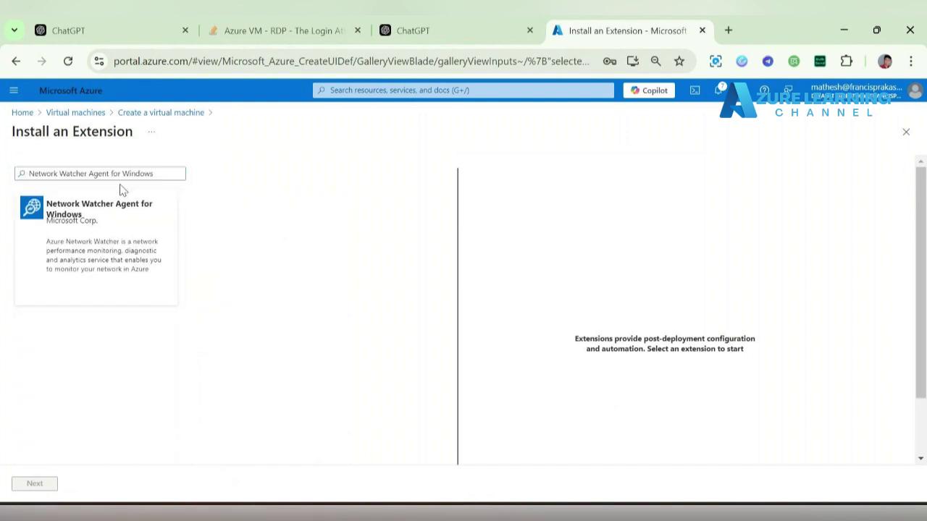
click(145, 241)
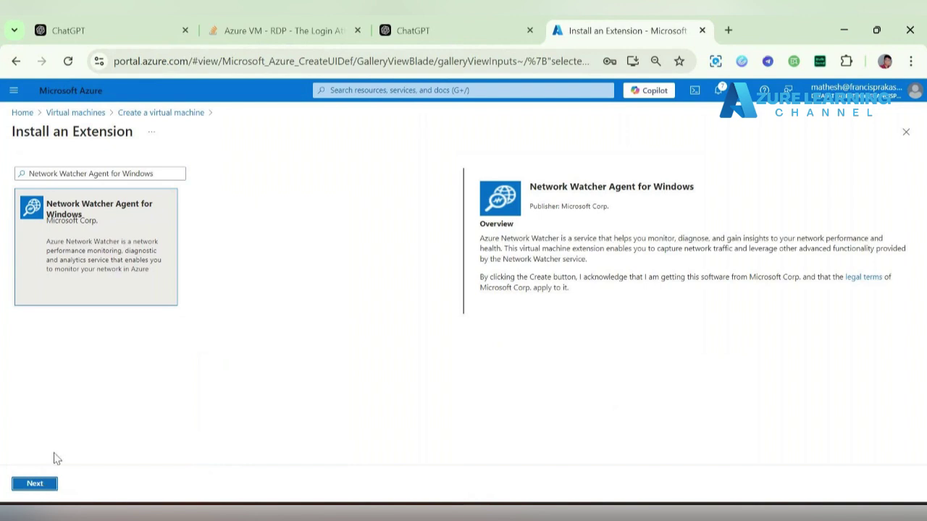
double_click(98, 251)
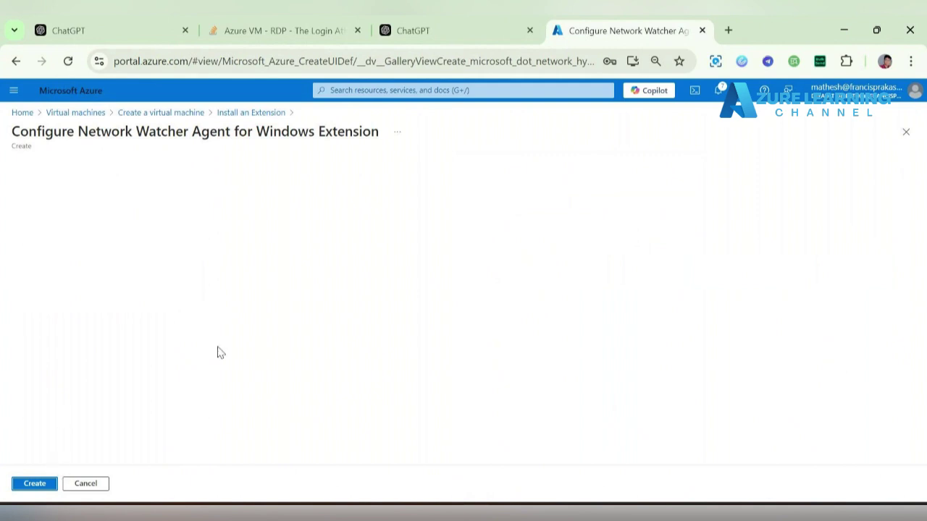
click(36, 483)
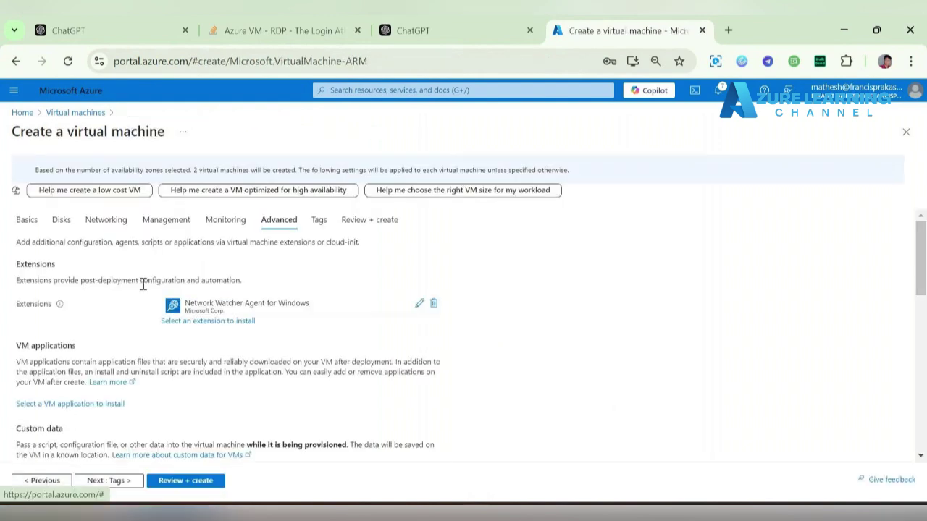
scroll(281, 341, down, 3)
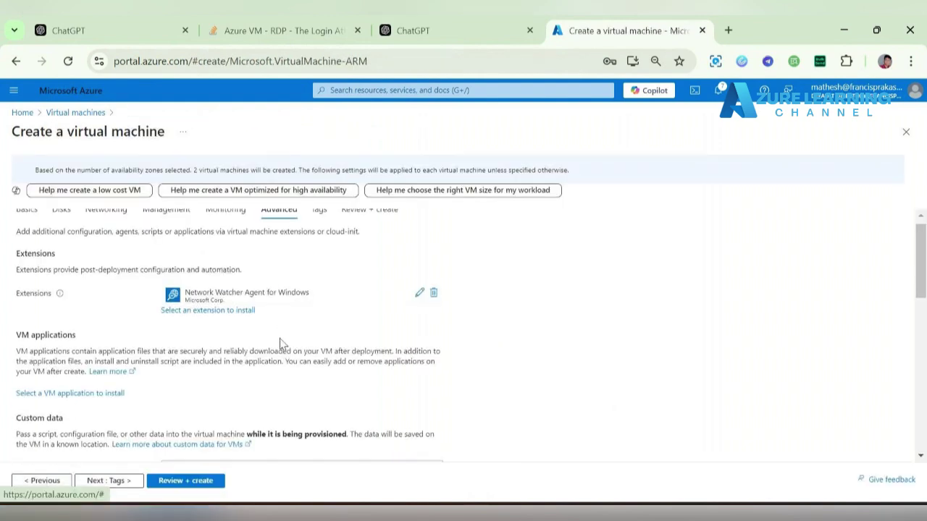
scroll(281, 339, up, 2)
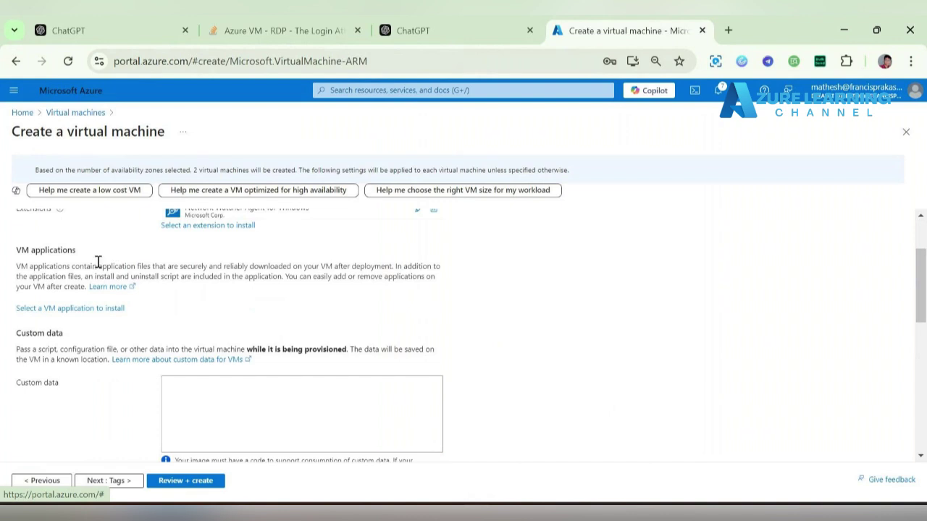
scroll(98, 261, up, 2)
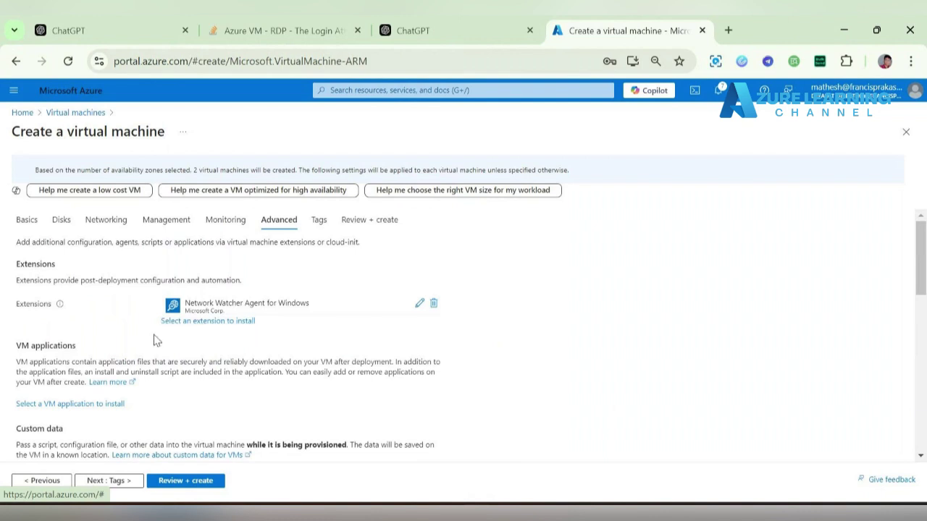
scroll(137, 364, down, 10)
scroll(136, 365, up, 3)
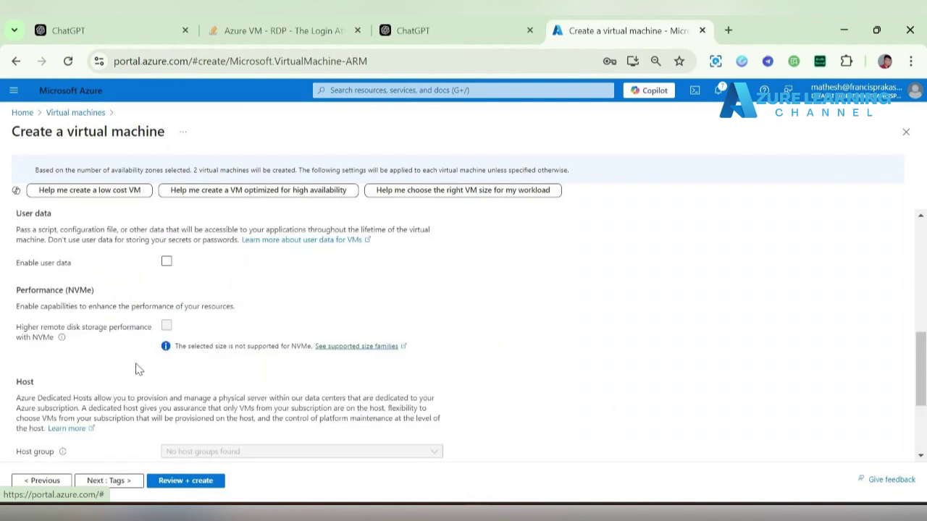
scroll(99, 356, up, 3)
scroll(167, 386, up, 3)
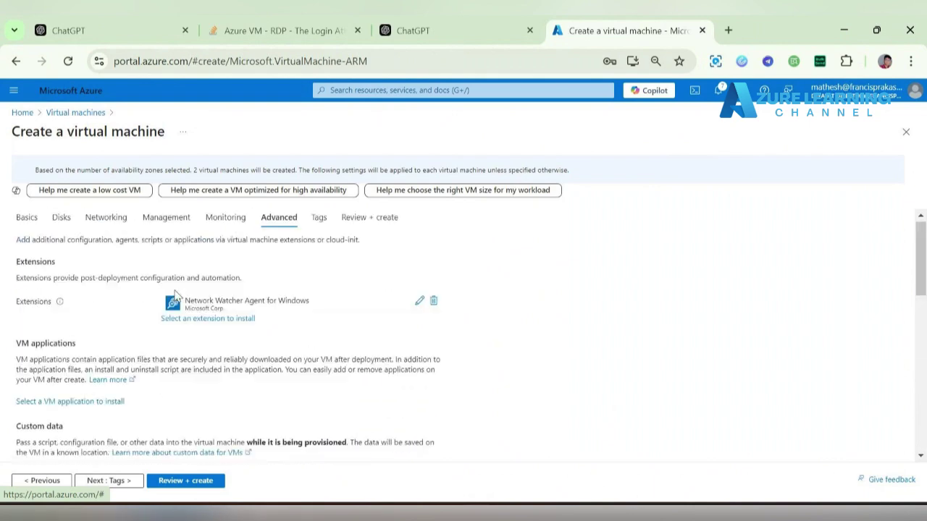
scroll(168, 387, down, 6)
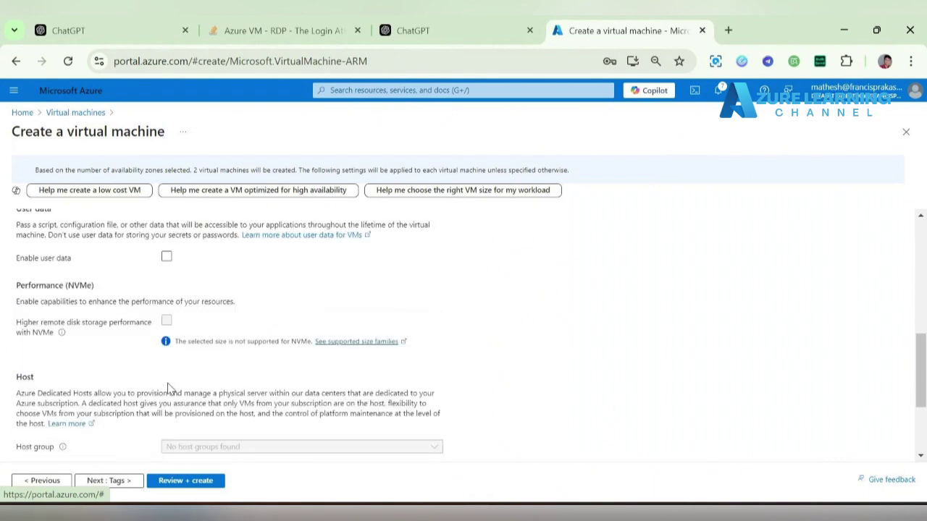
scroll(167, 387, down, 3)
- Pass Review + create validation and submit the webserver and dbserver deployment
click(196, 484)
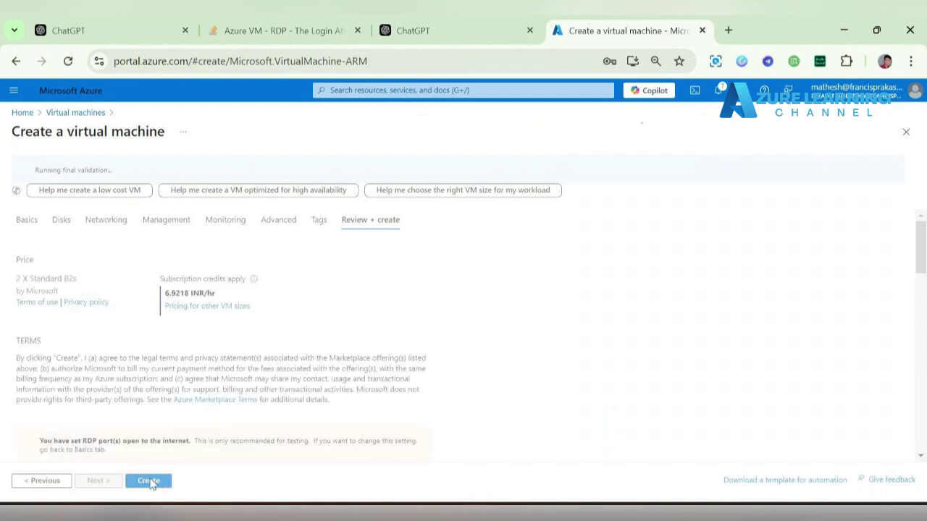
click(154, 485)
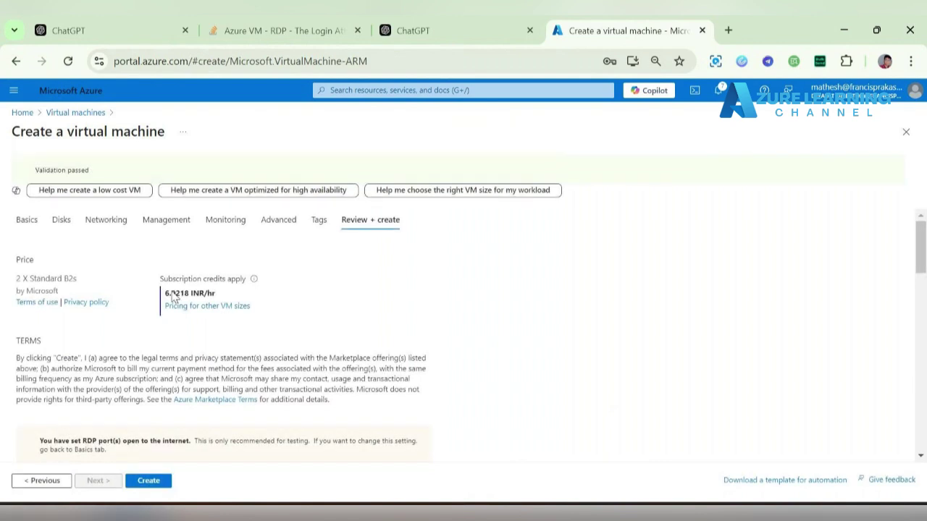
click(153, 483)
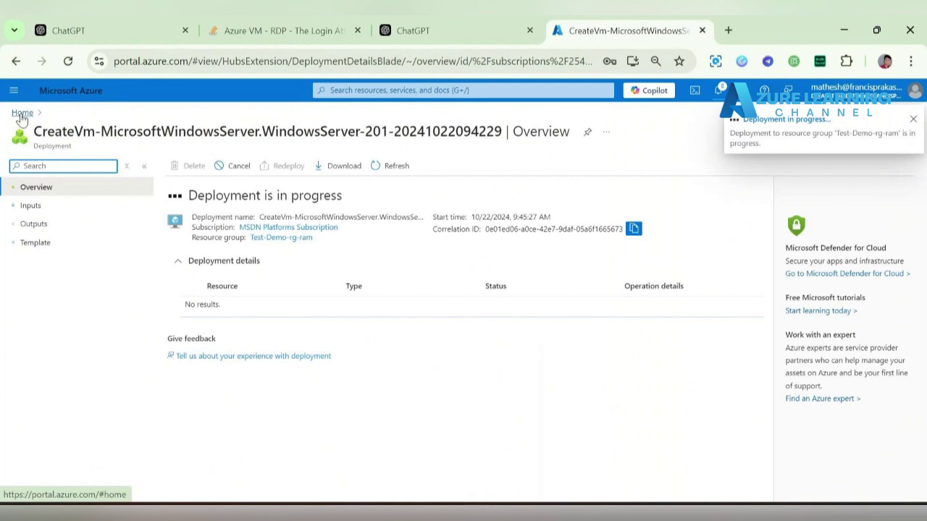
- Refresh Resource groups to find NetworkWatcherRG, then reopen the in-progress deployment from Notifications
click(22, 114)
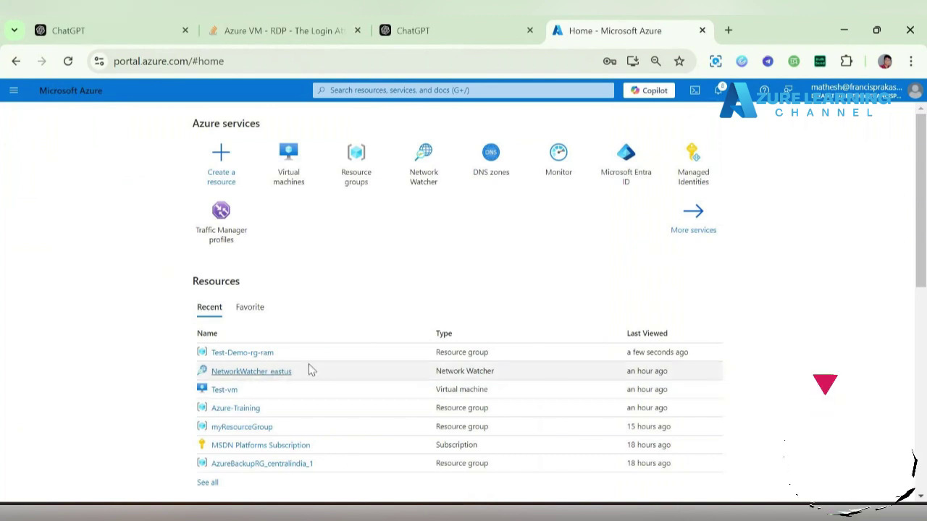
click(356, 167)
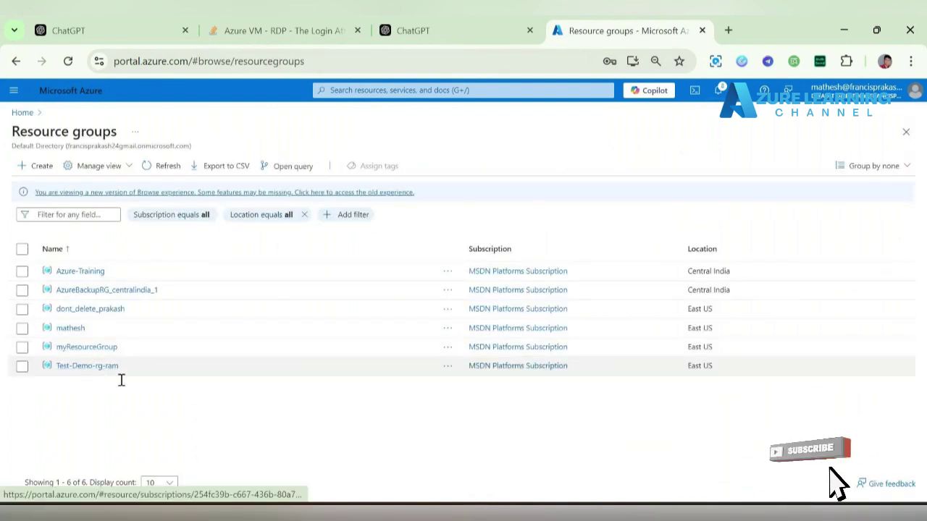
click(167, 167)
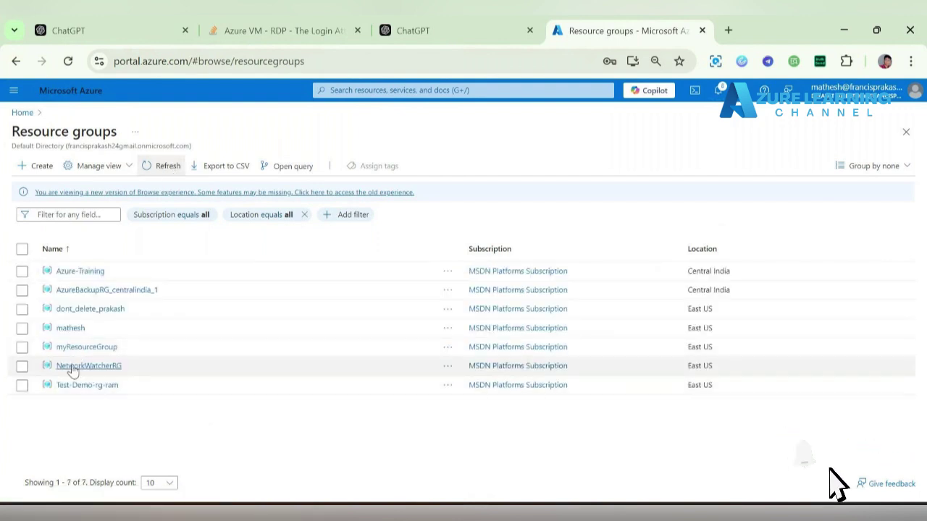
click(718, 90)
click(748, 187)
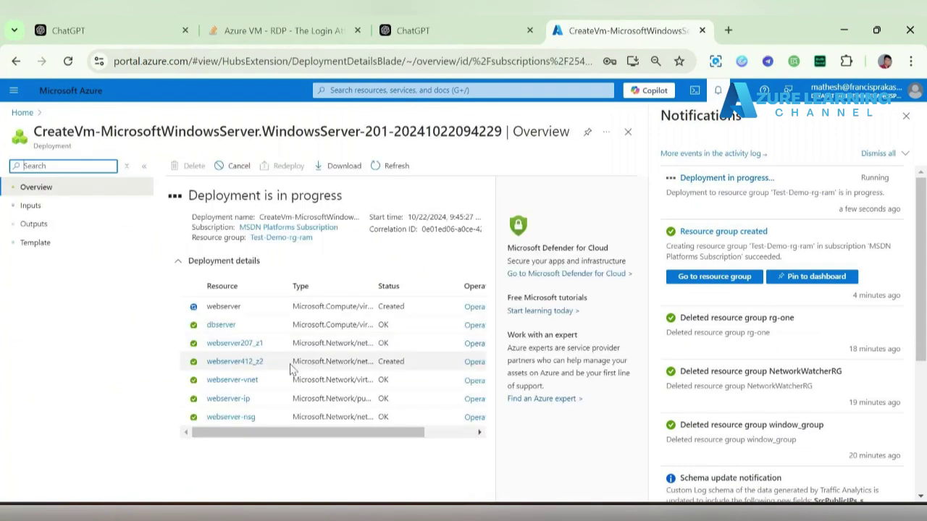
- Widen the Type and Resource columns of the deployment table, then select the status heading
drag(374, 285, 459, 285)
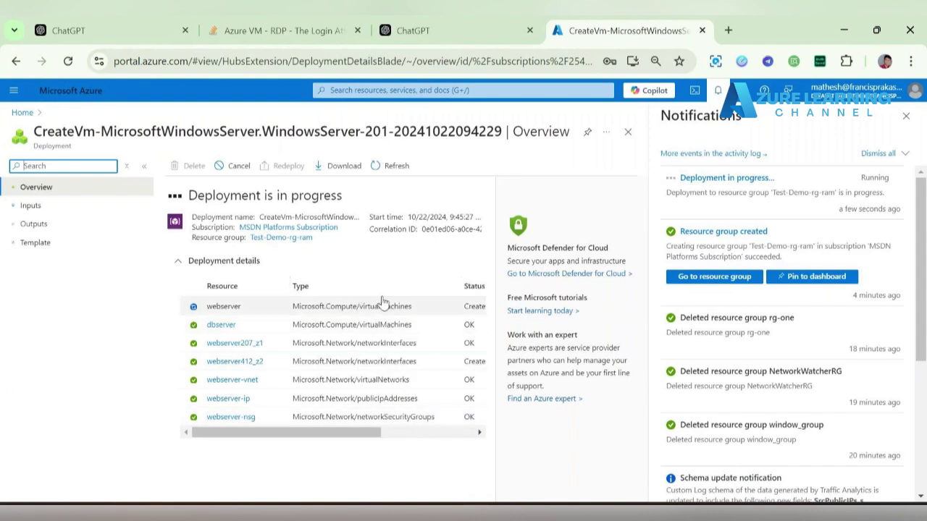
drag(362, 434, 269, 438)
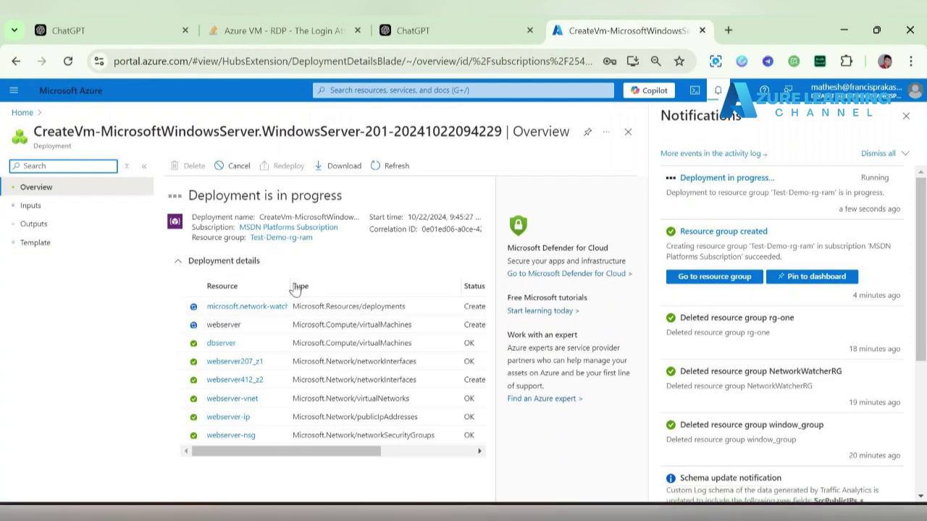
drag(290, 286, 357, 287)
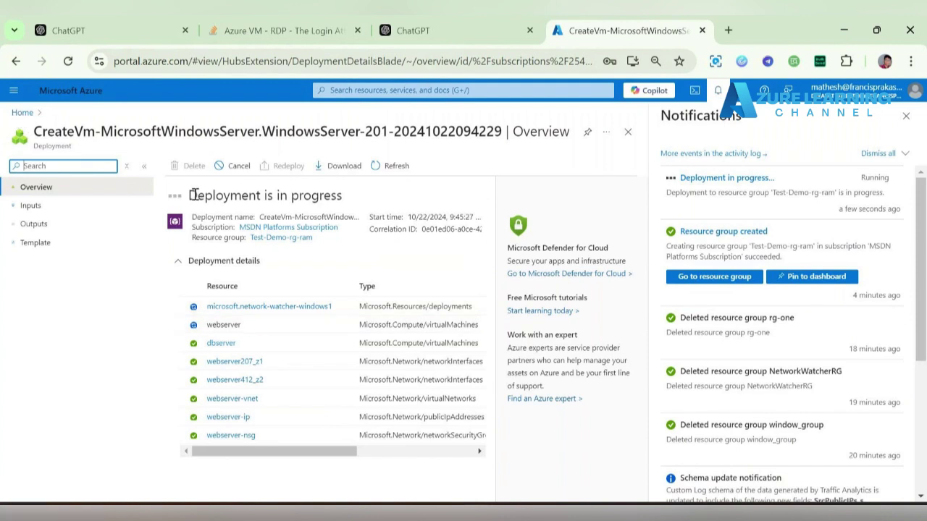
drag(189, 196, 355, 191)
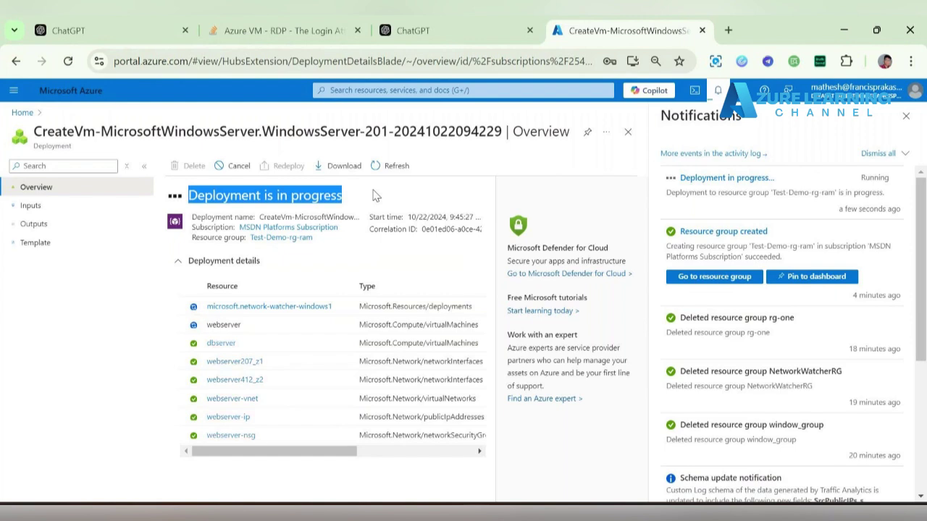
double_click(318, 197)
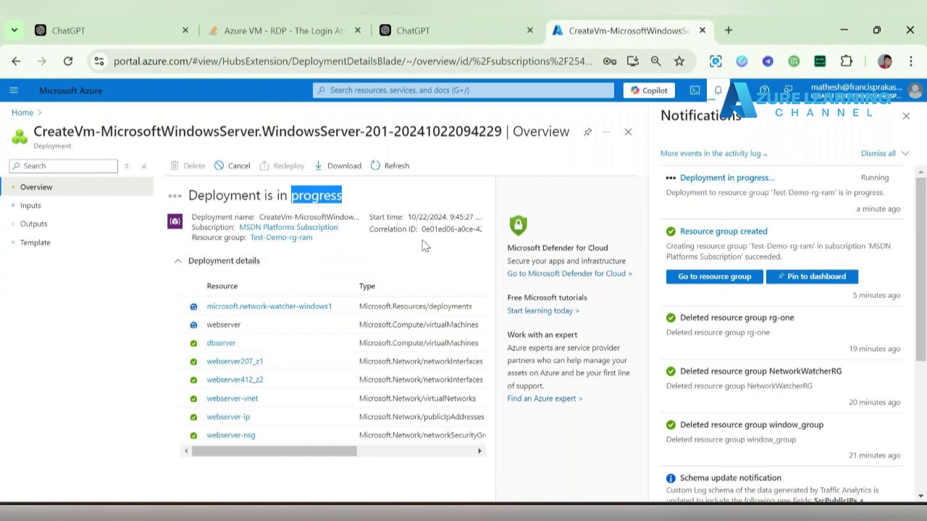
click(97, 100)
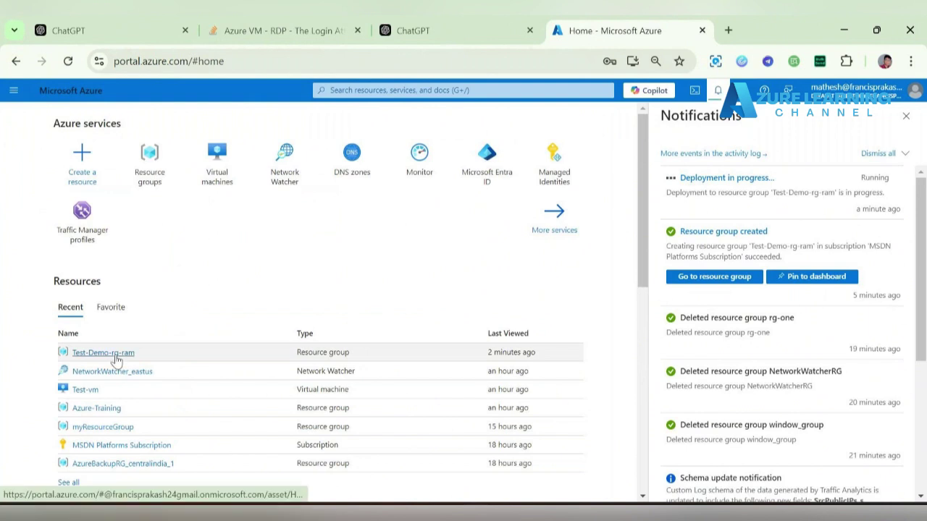
click(98, 355)
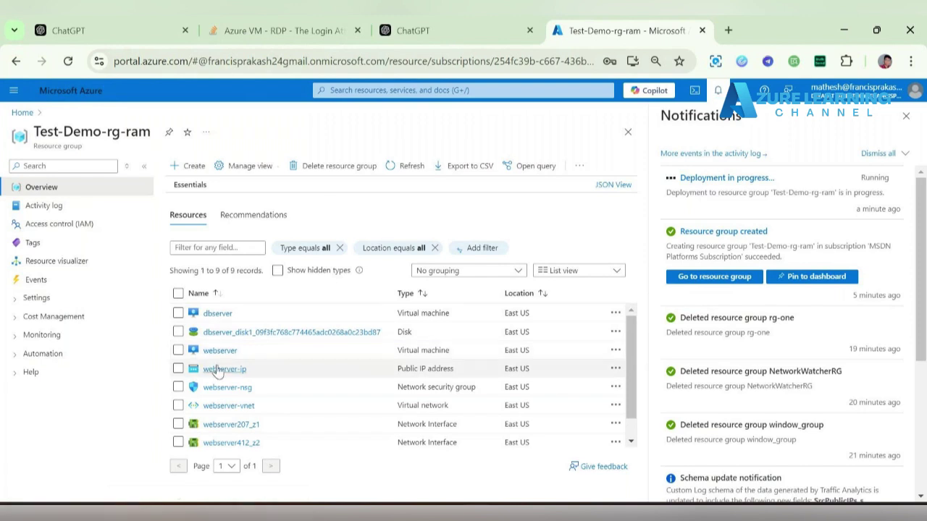
scroll(217, 371, down, 1)
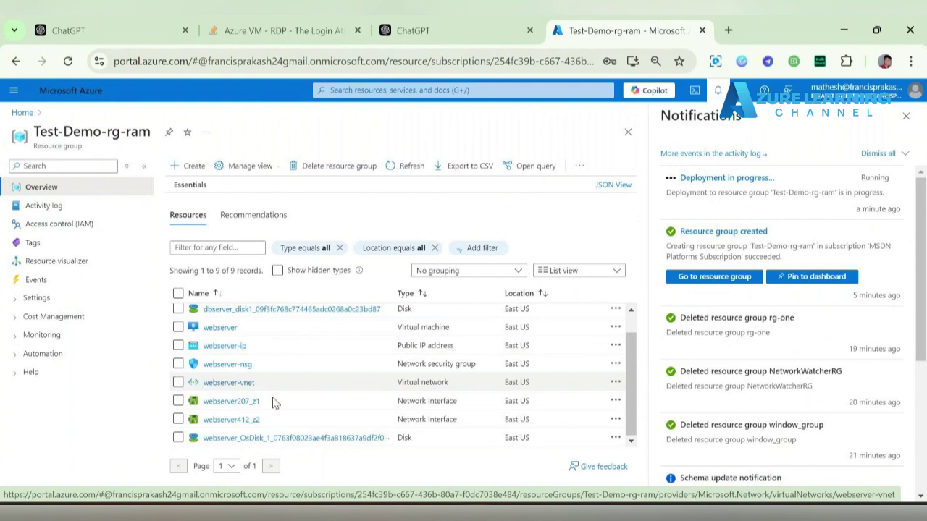
scroll(289, 380, up, 2)
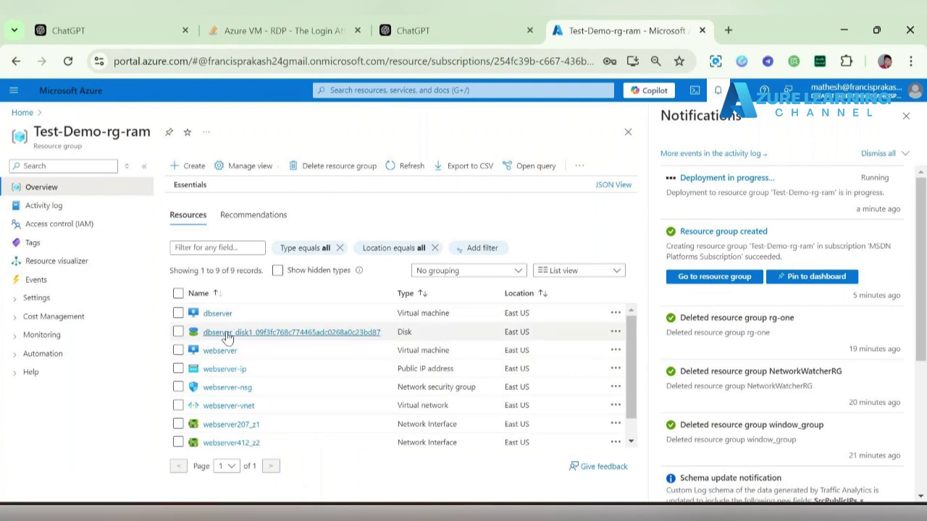
scroll(268, 375, down, 1)
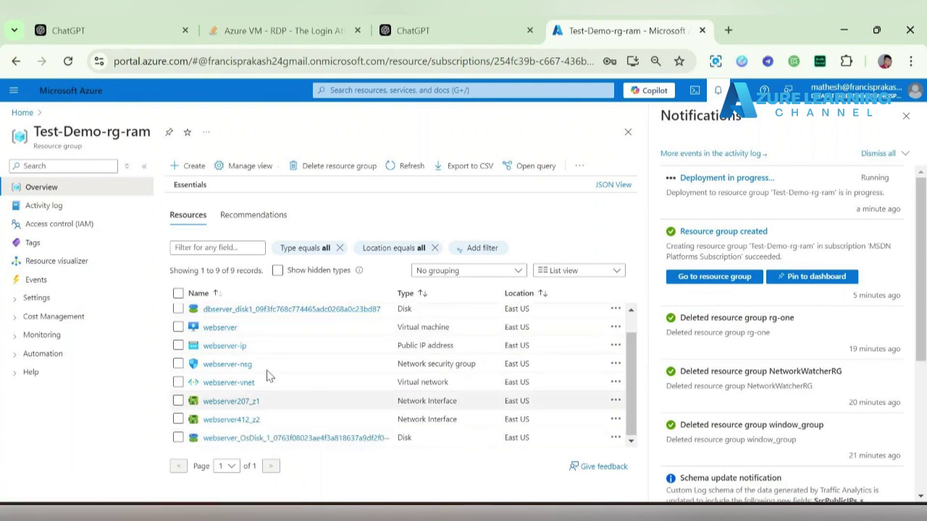
click(409, 166)
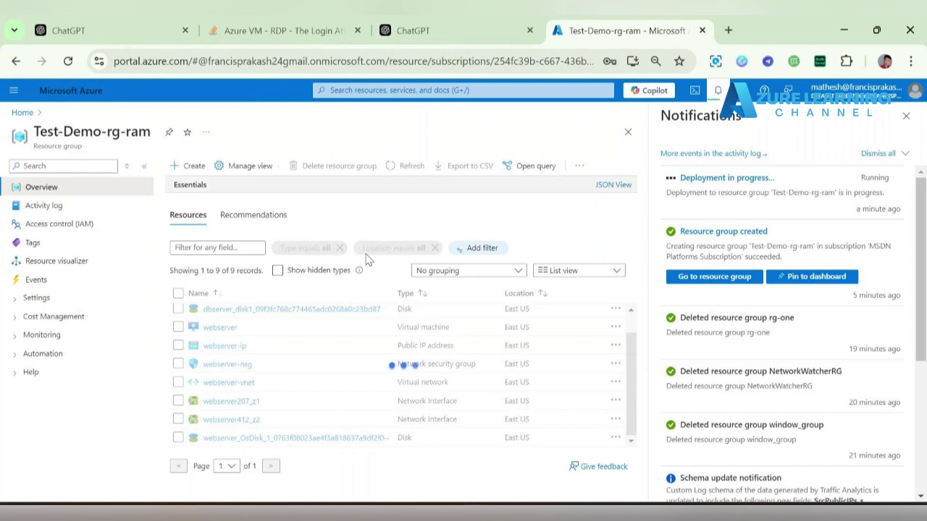
scroll(282, 373, up, 1)
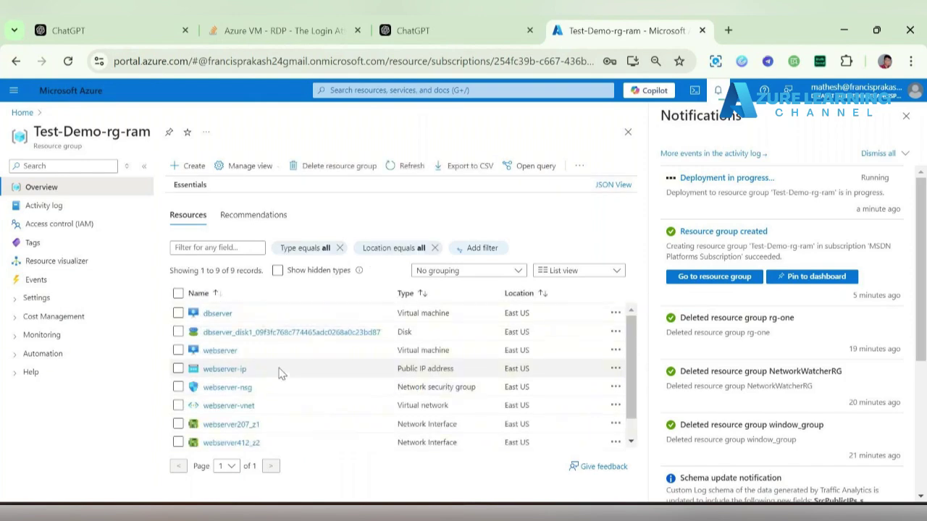
scroll(281, 373, down, 1)
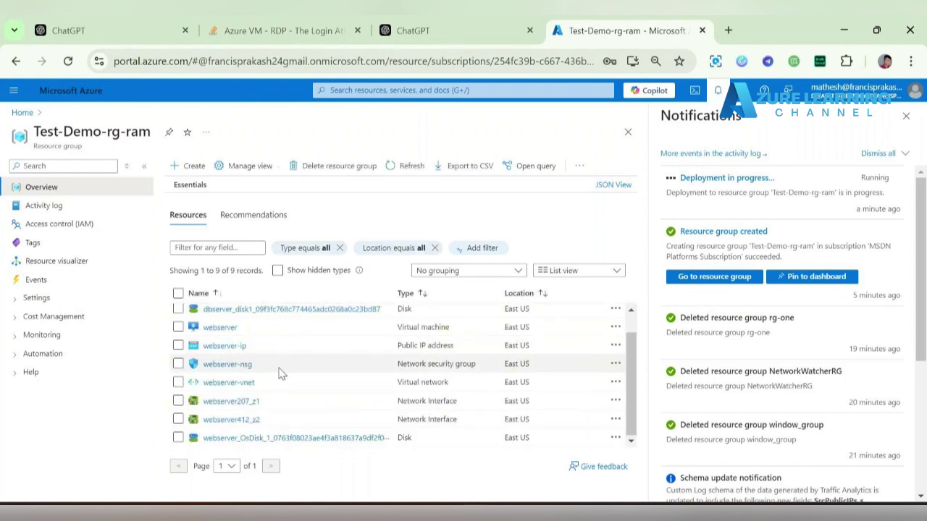
click(728, 179)
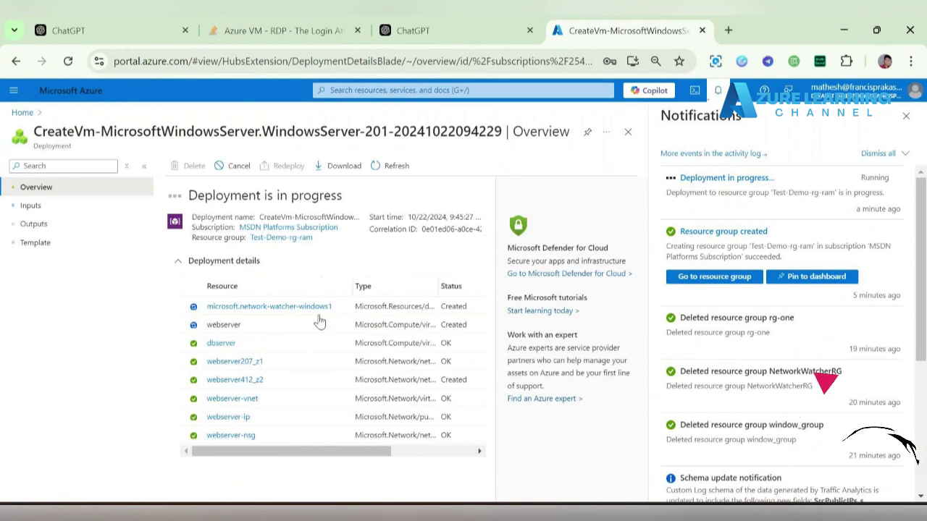
drag(320, 451, 410, 452)
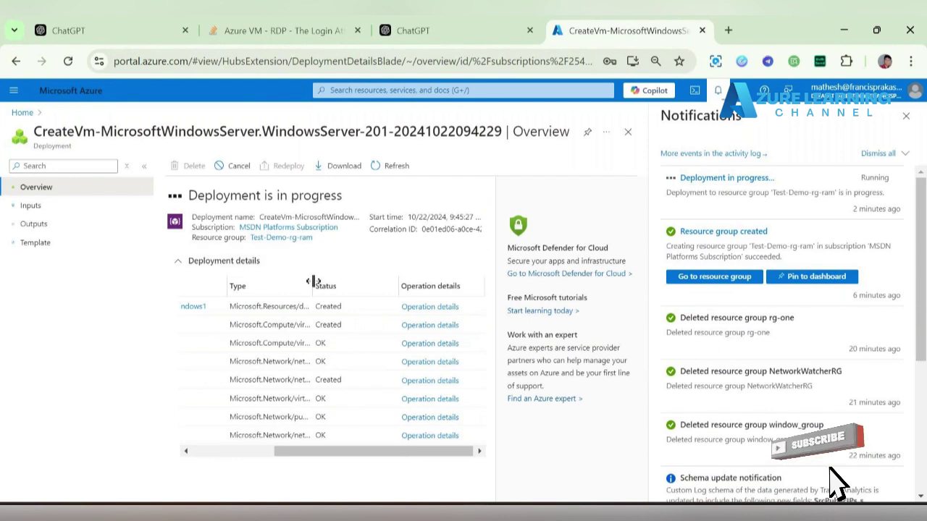
drag(360, 282, 413, 282)
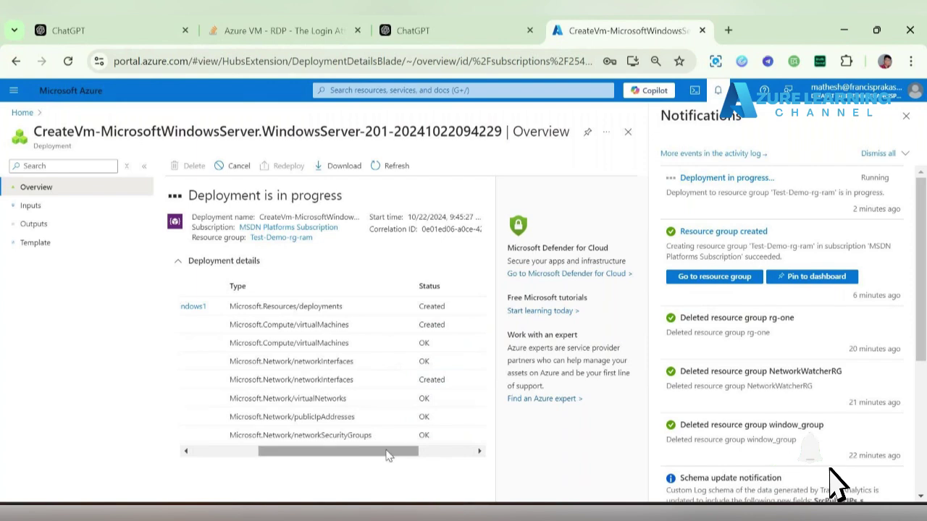
drag(387, 455, 297, 457)
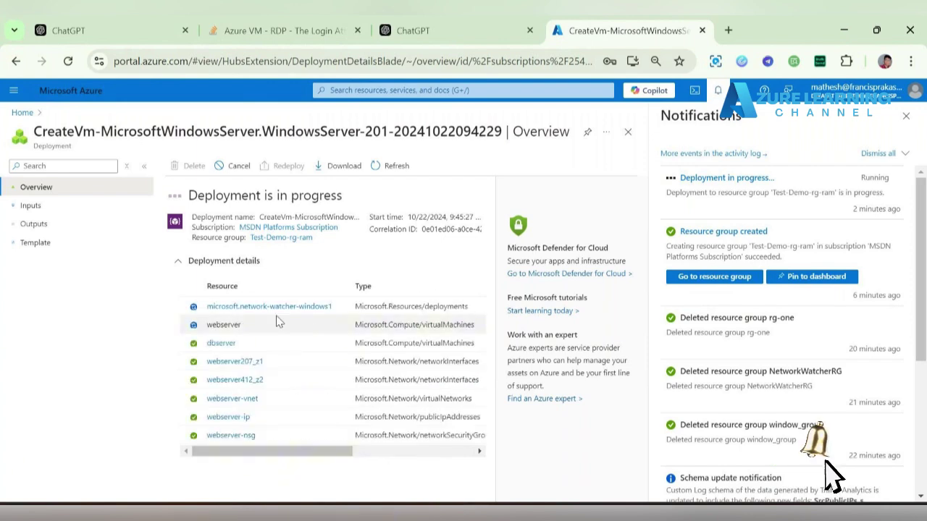
click(24, 113)
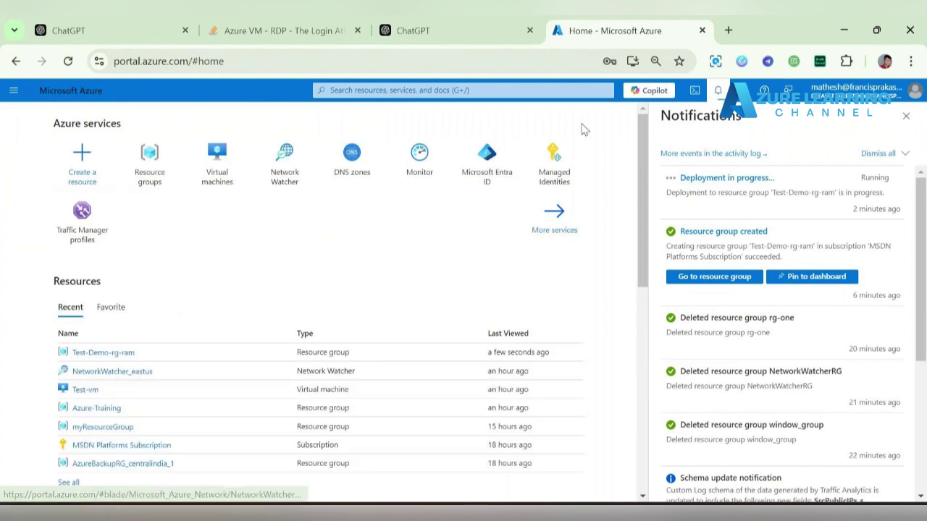
click(744, 181)
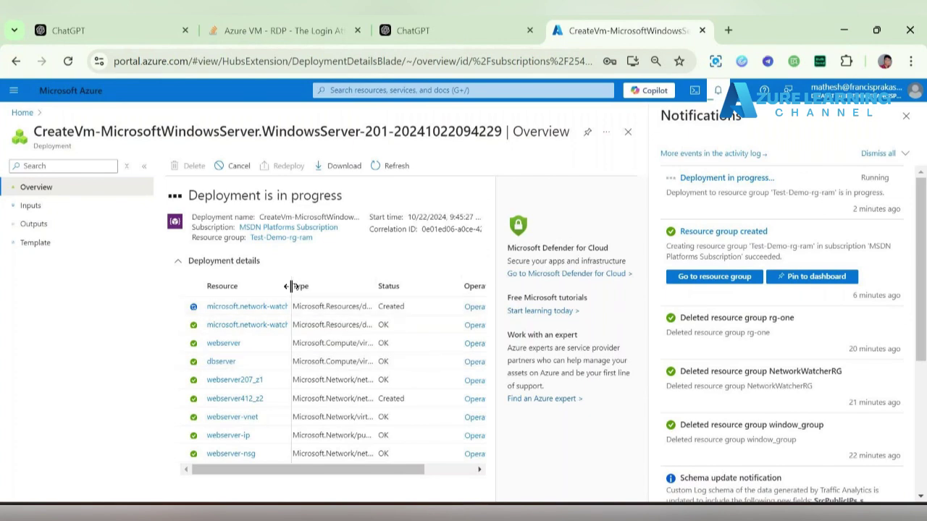
drag(292, 286, 331, 286)
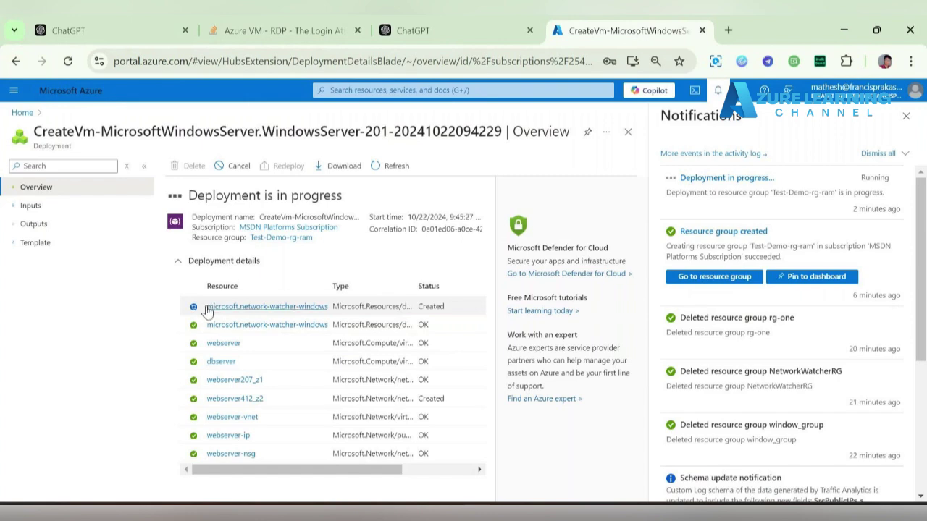
- From portal Home, open Network Watcher (NetworkWatcher_eastus) and start adding a new network watcher
click(23, 113)
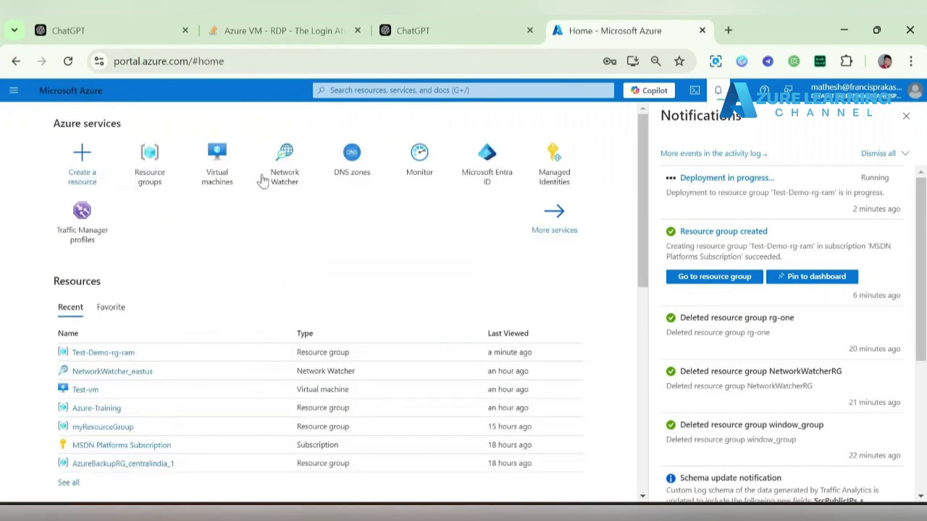
mouse_move(284, 175)
click(284, 182)
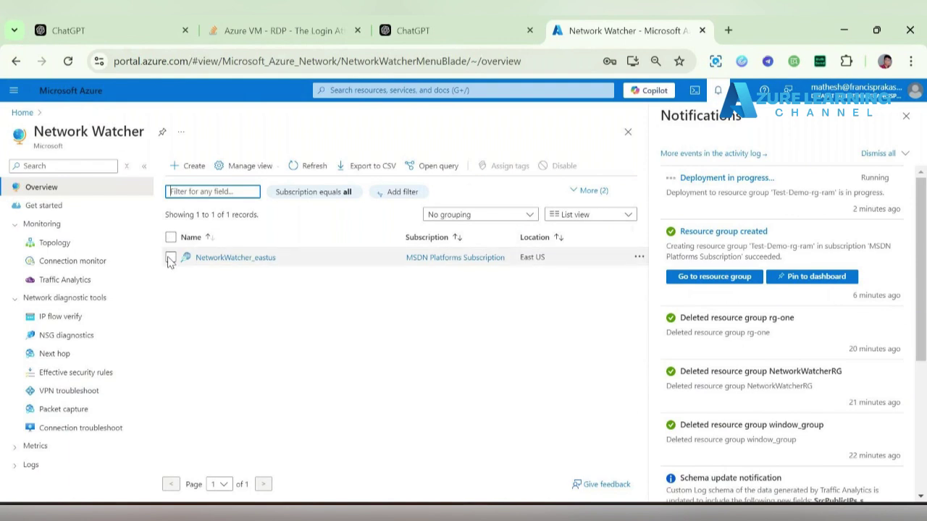
click(189, 168)
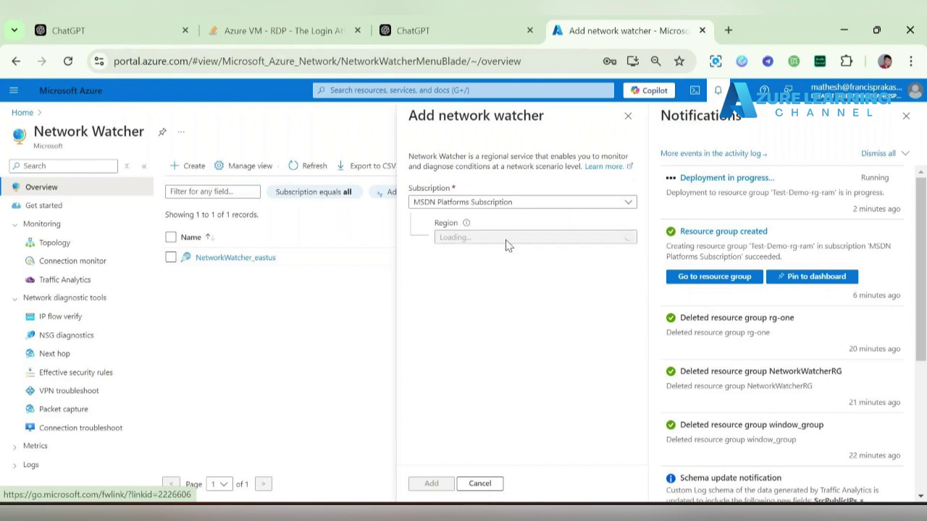
click(469, 239)
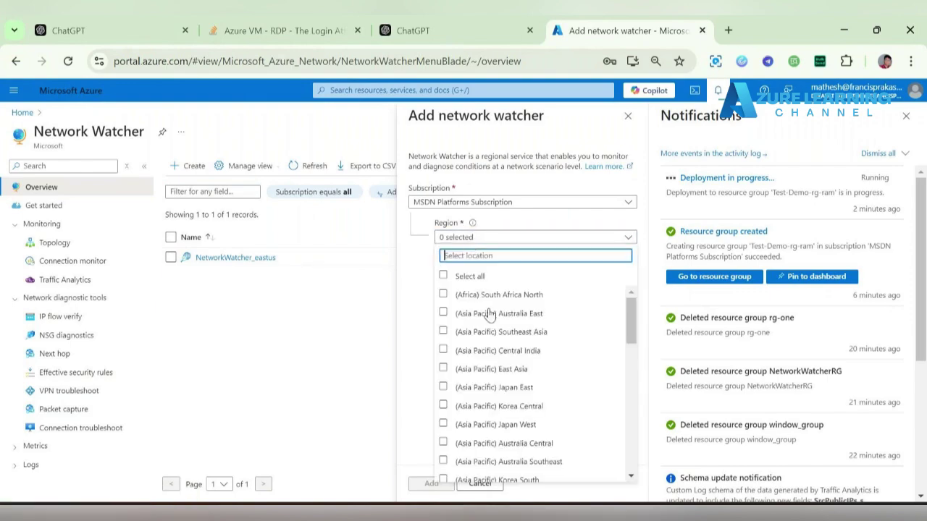
scroll(489, 314, down, 10)
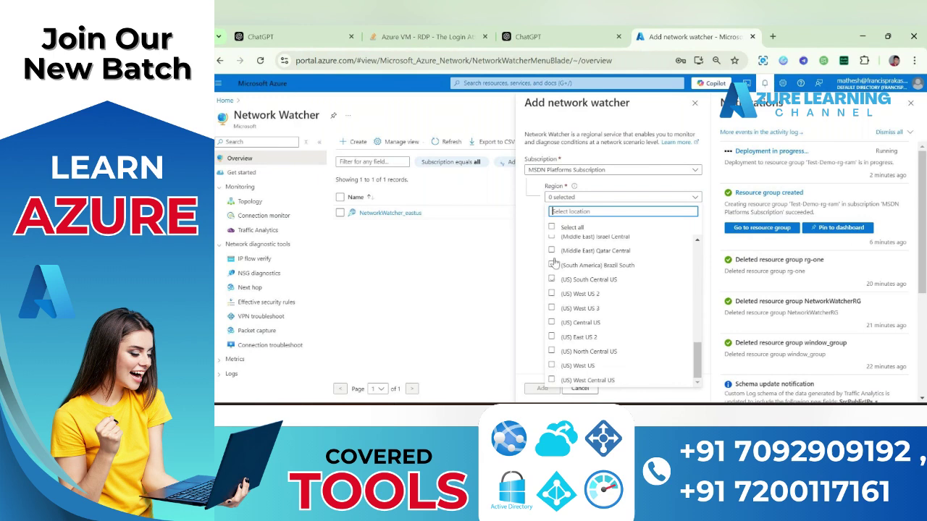
click(527, 261)
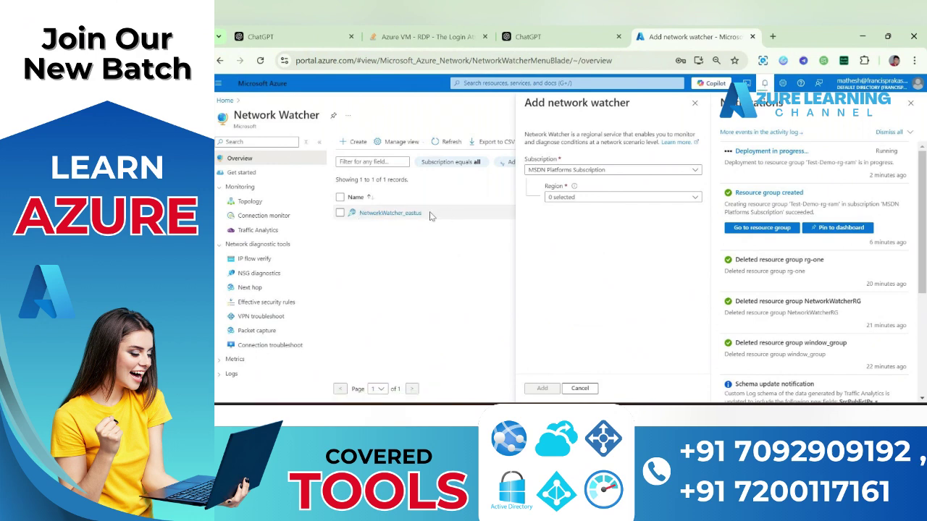
drag(429, 215, 349, 217)
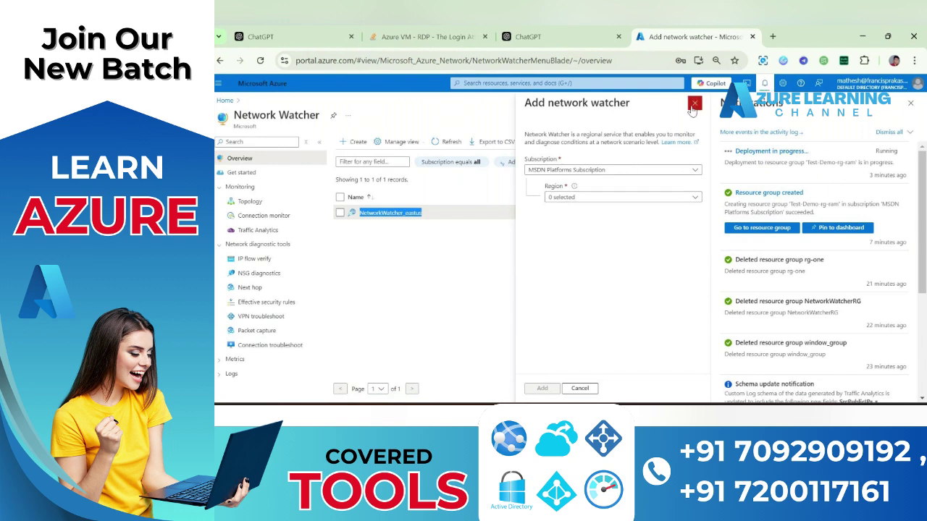
click(693, 104)
click(499, 254)
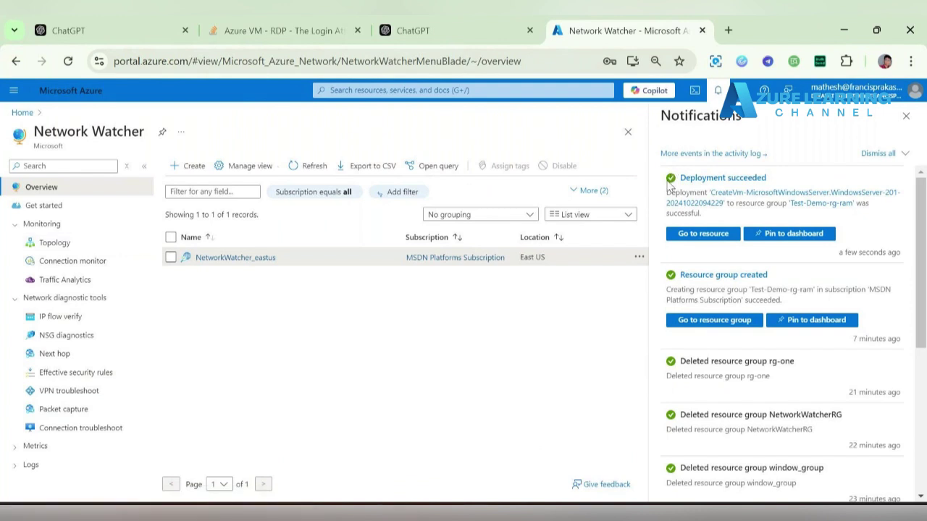
- Open the network topology view and limit its resource groups to only Test-Demo-rg-ram
click(65, 244)
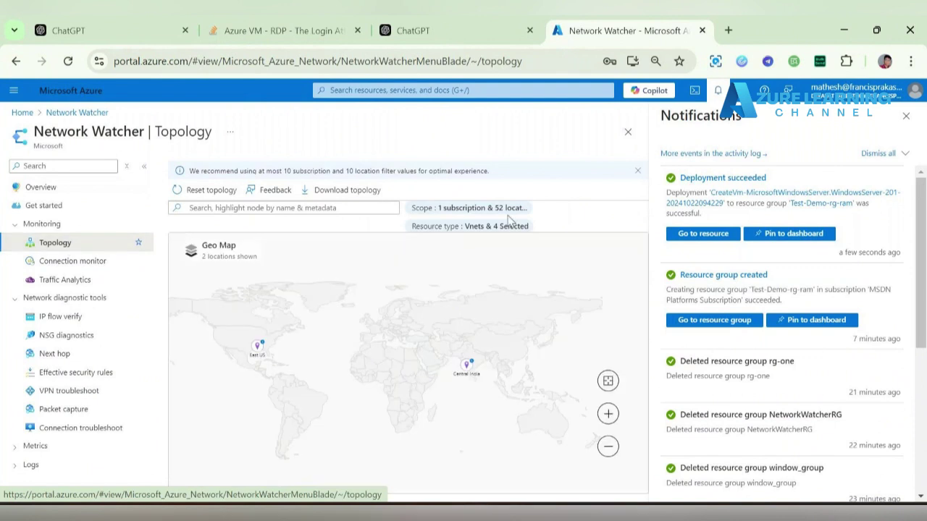
click(906, 116)
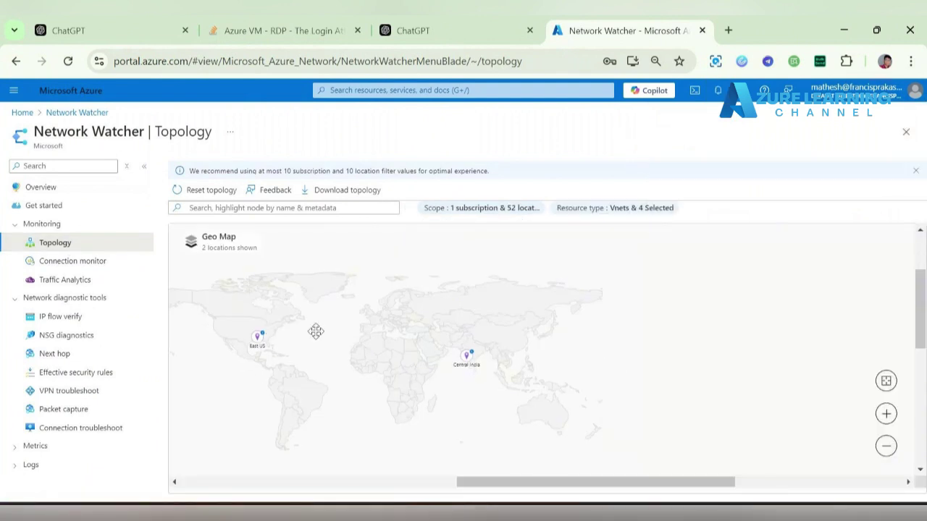
click(475, 209)
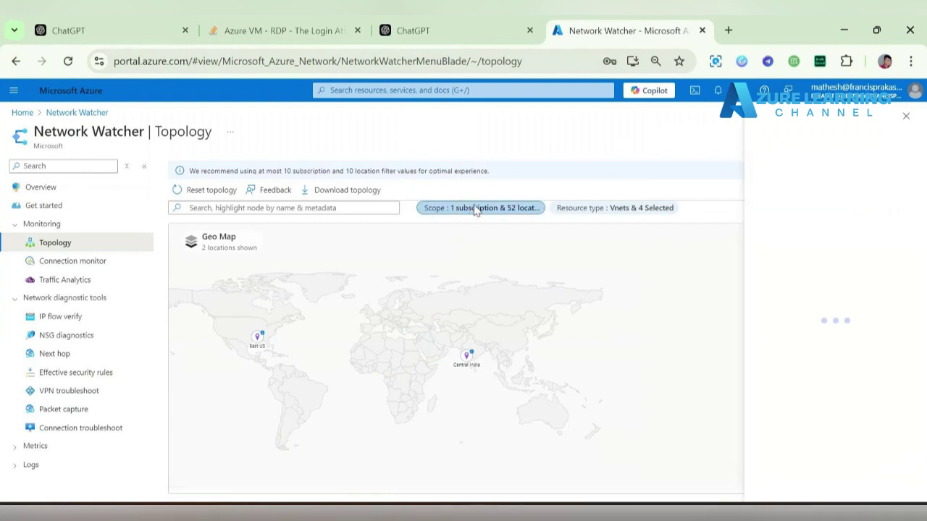
click(802, 202)
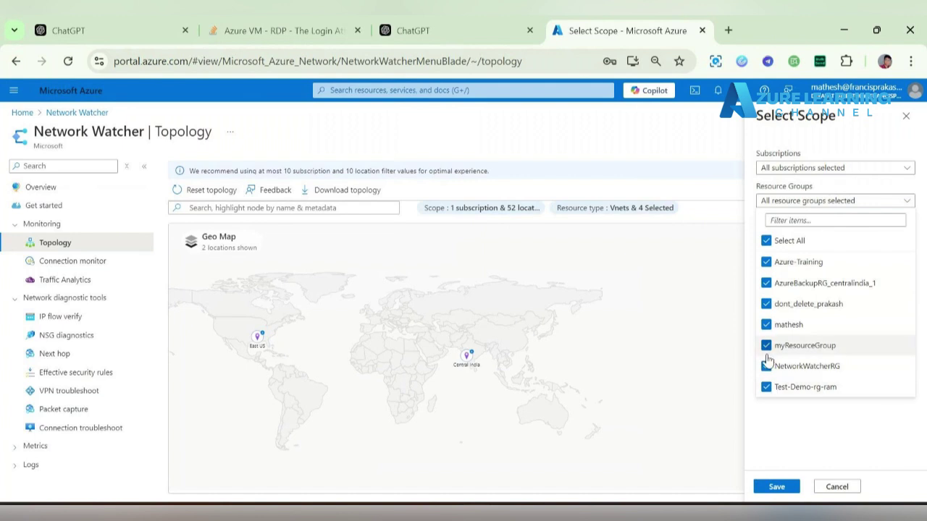
click(766, 240)
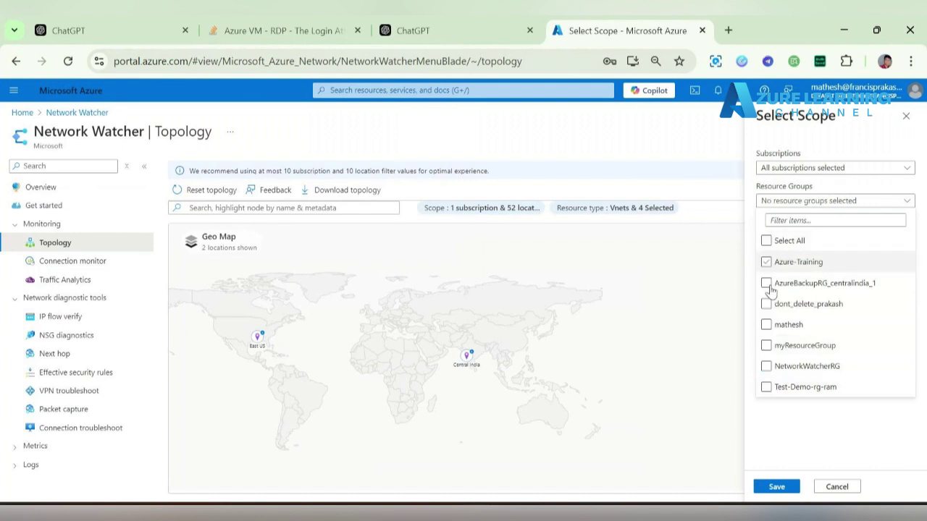
click(766, 386)
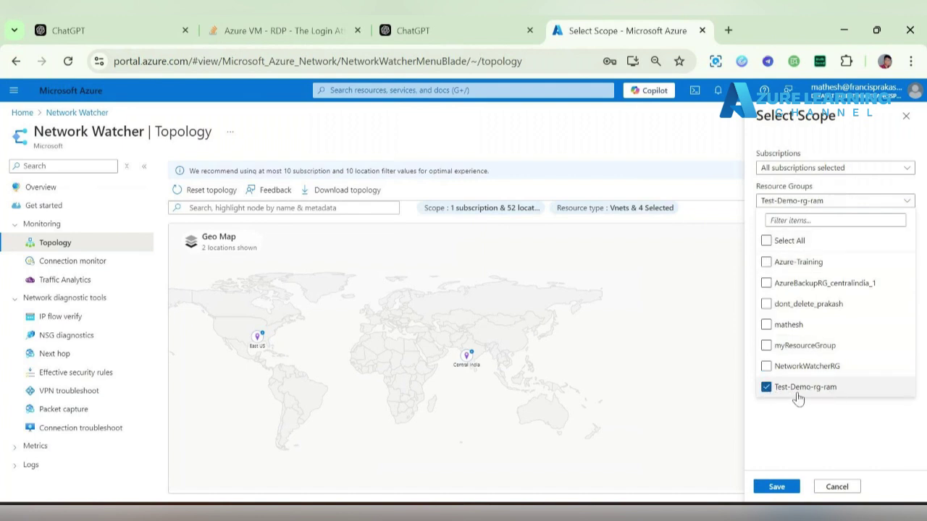
click(833, 407)
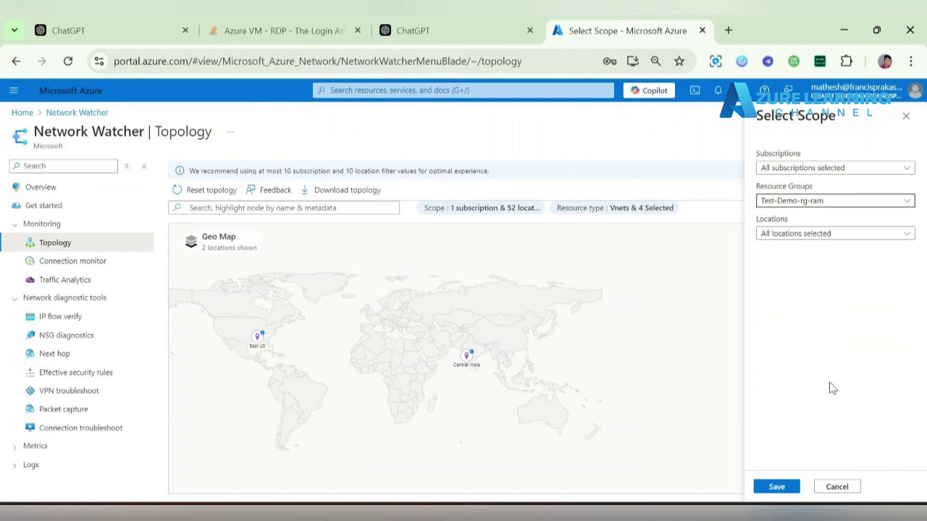
- Restrict the topology locations to only East US and save the scope
click(861, 236)
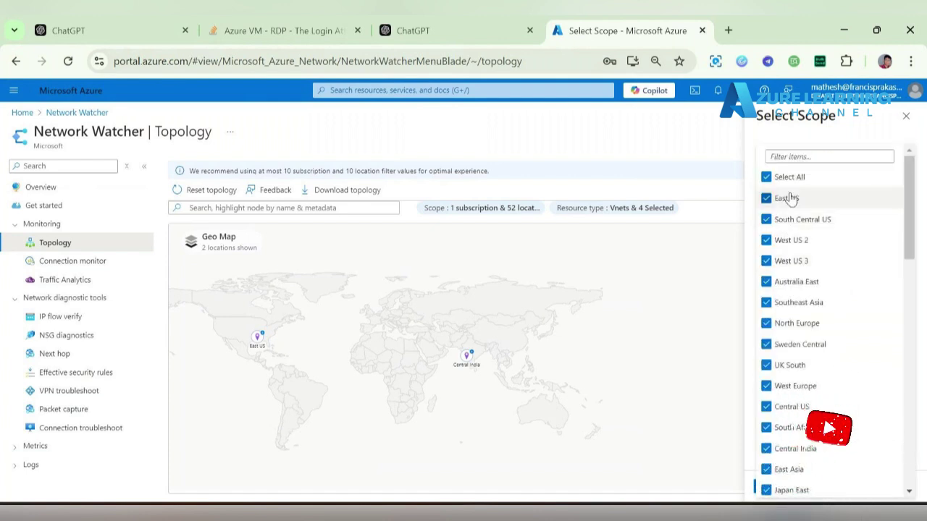
click(766, 178)
click(767, 198)
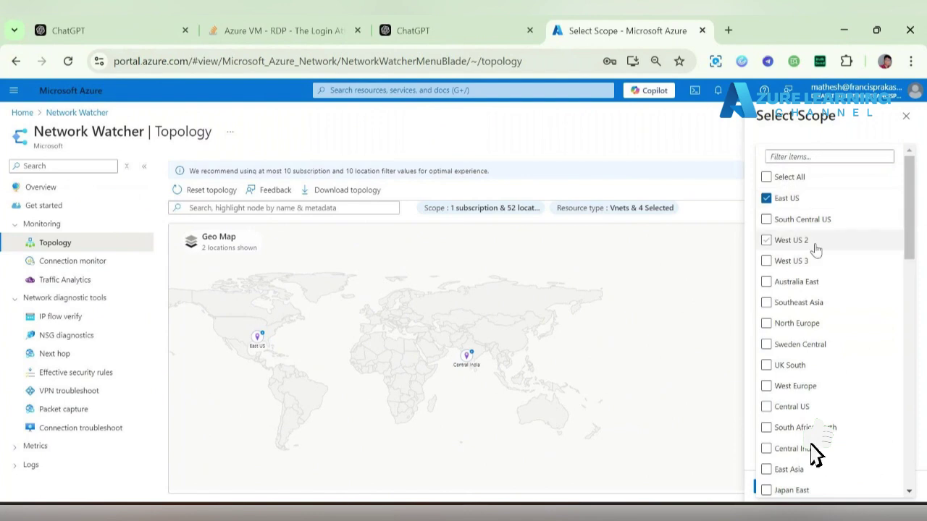
click(923, 267)
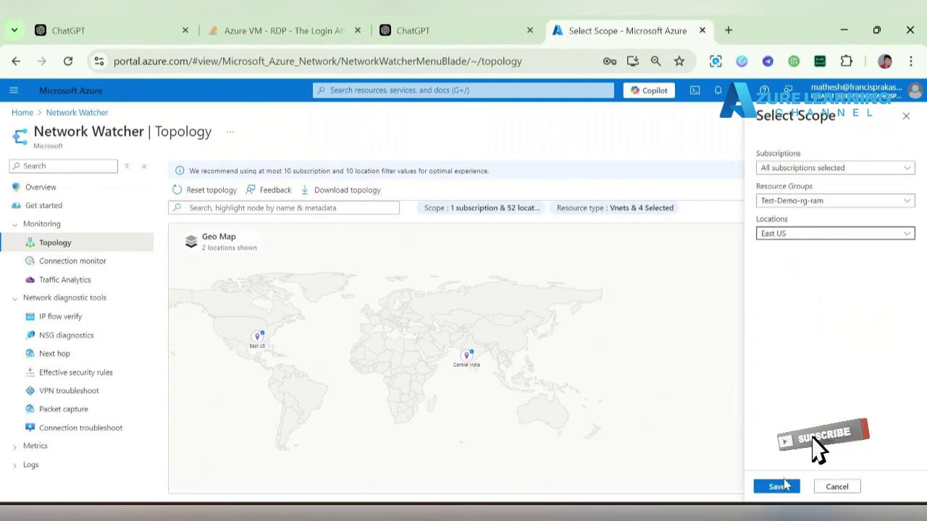
click(779, 486)
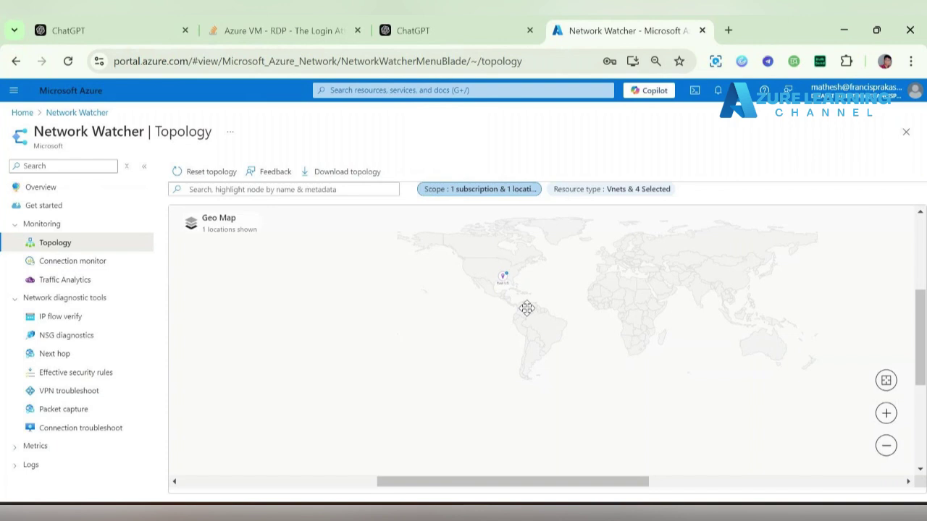
- Zoom the geo map to North America and show the East US region details card
scroll(526, 308, up, 5)
drag(561, 244, 647, 406)
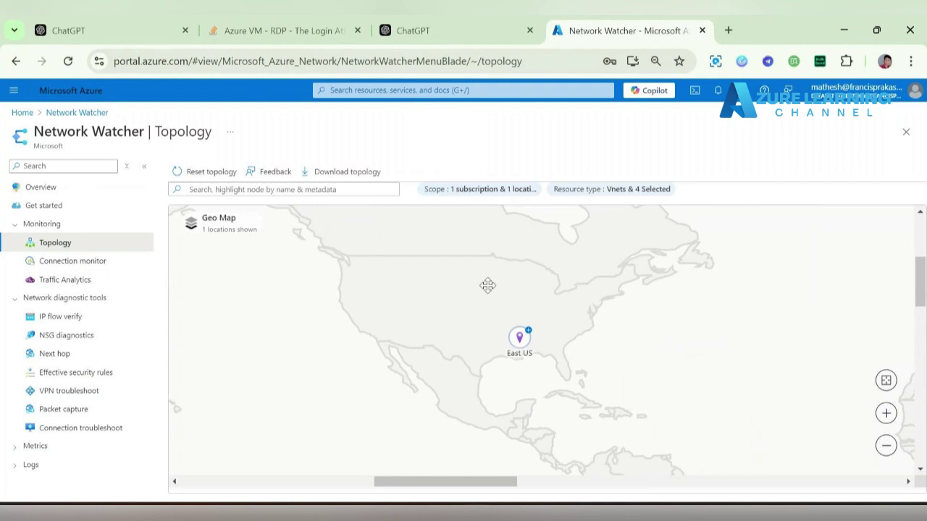
scroll(487, 285, up, 1)
drag(488, 283, 424, 282)
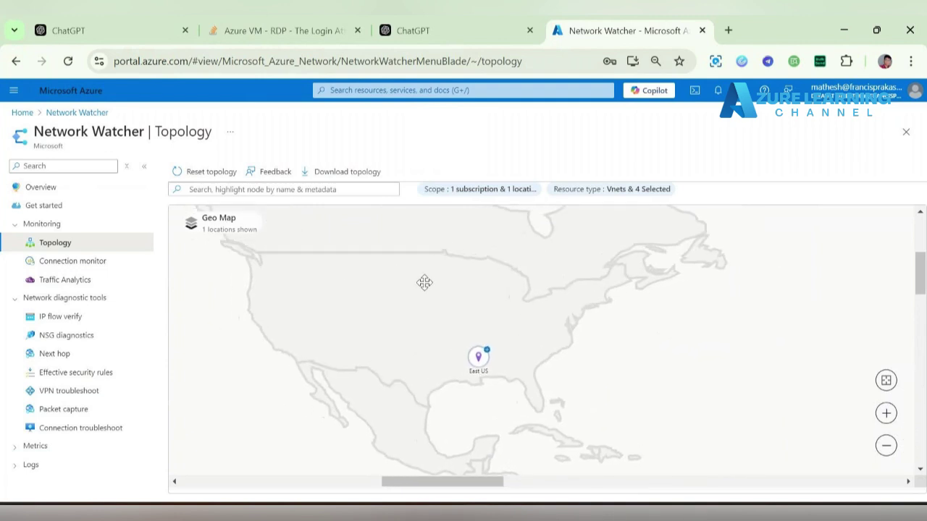
click(485, 362)
mouse_move(481, 353)
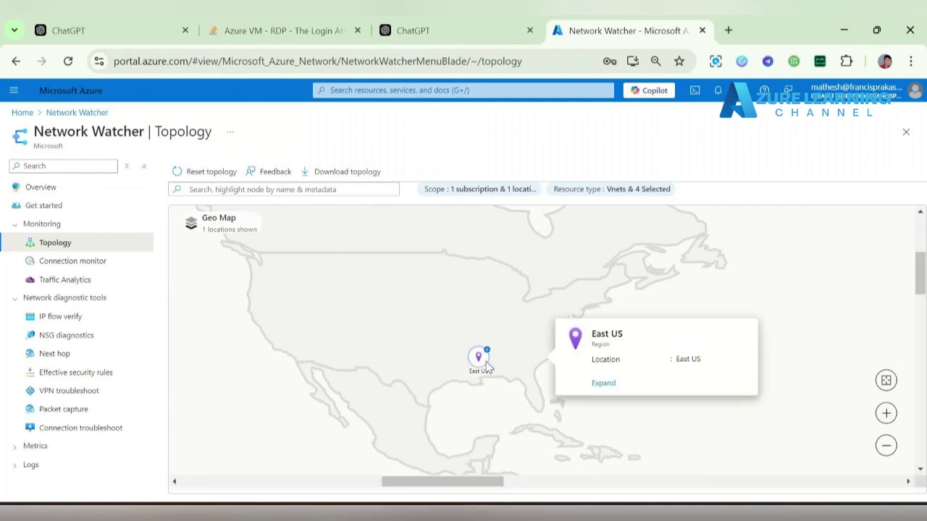
- Expand East US, then webserver-vnet to reveal its default subnet, and reposition the vnet box
click(610, 383)
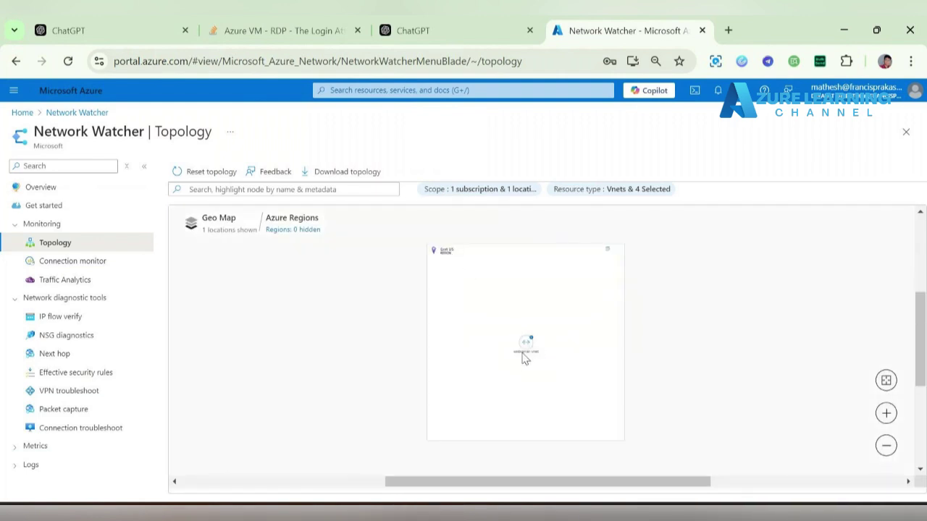
mouse_move(516, 359)
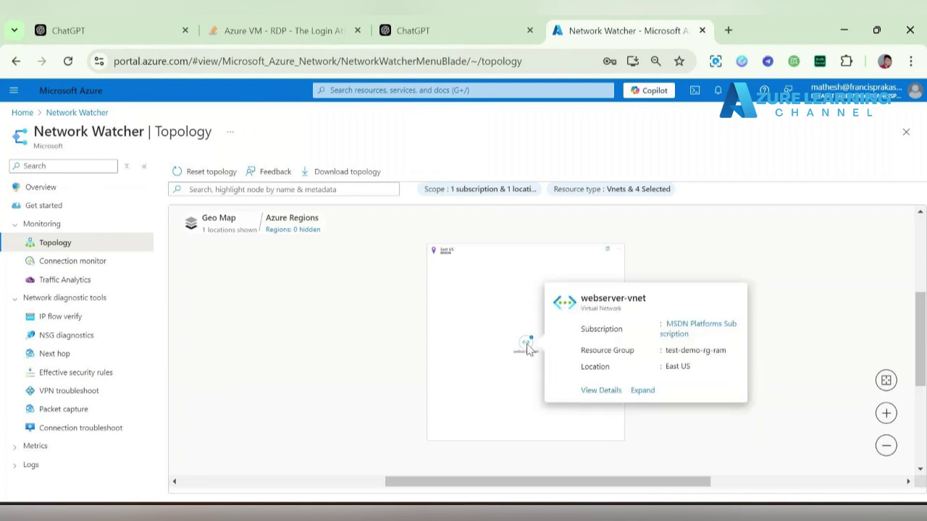
click(637, 390)
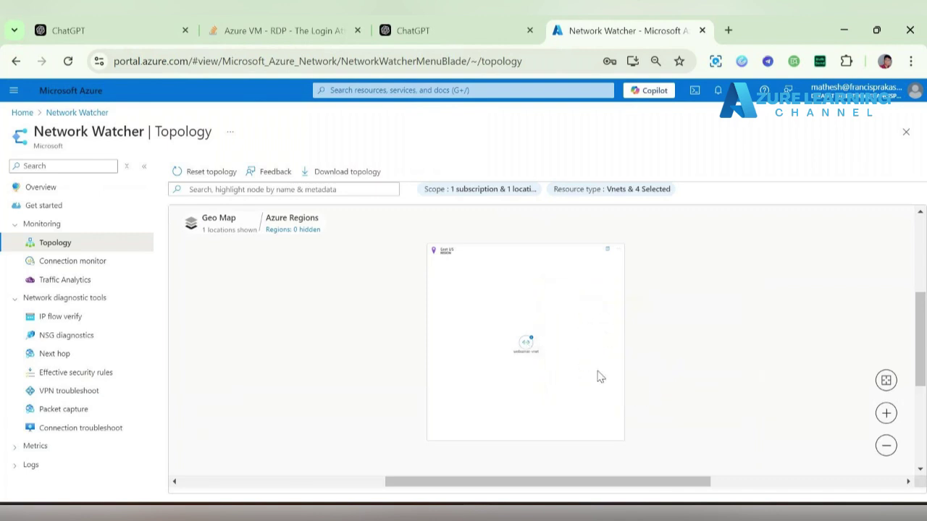
mouse_move(528, 339)
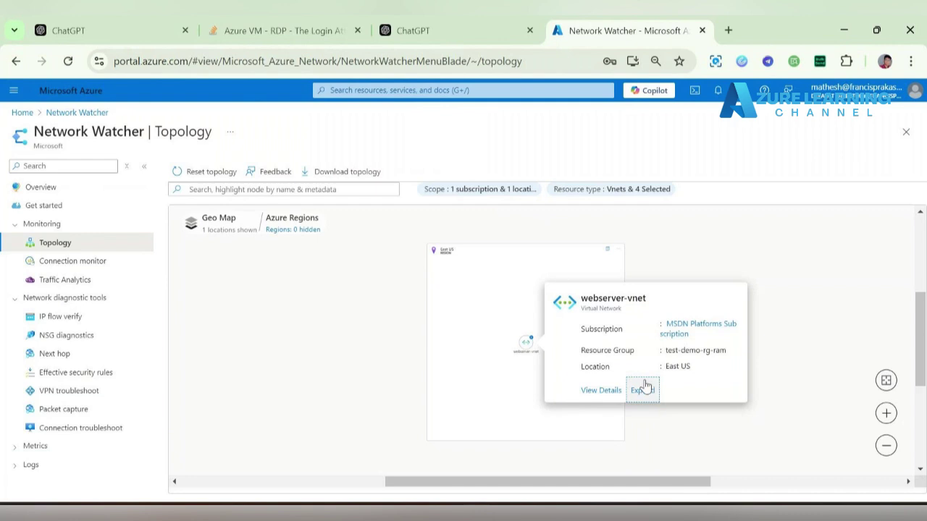
click(642, 389)
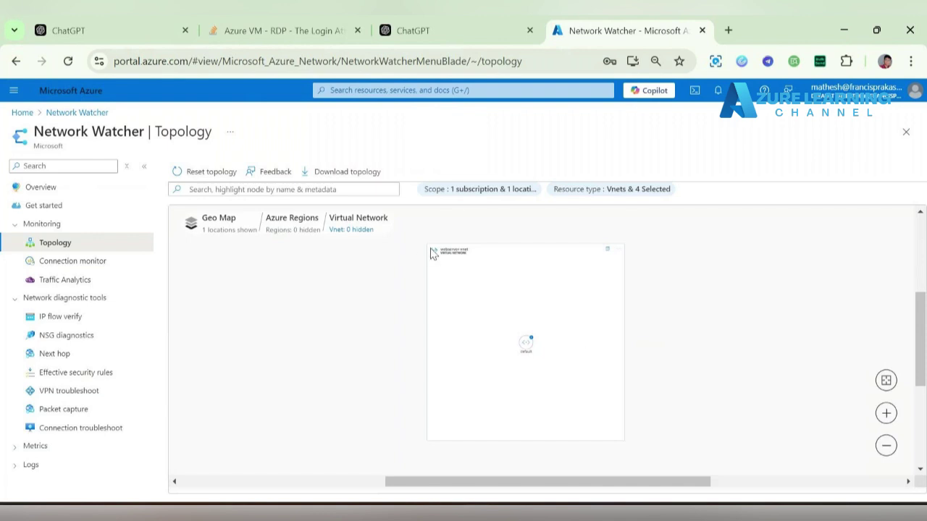
click(437, 251)
drag(467, 254, 379, 273)
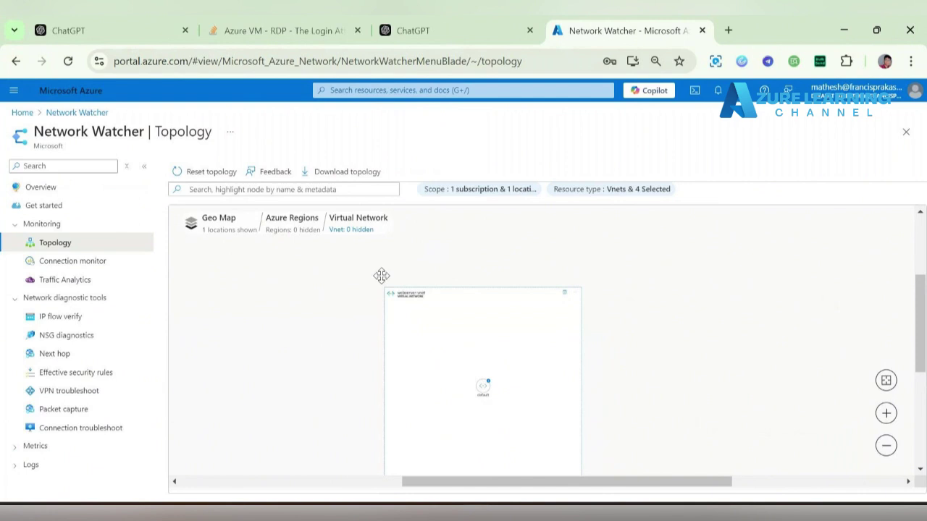
click(487, 386)
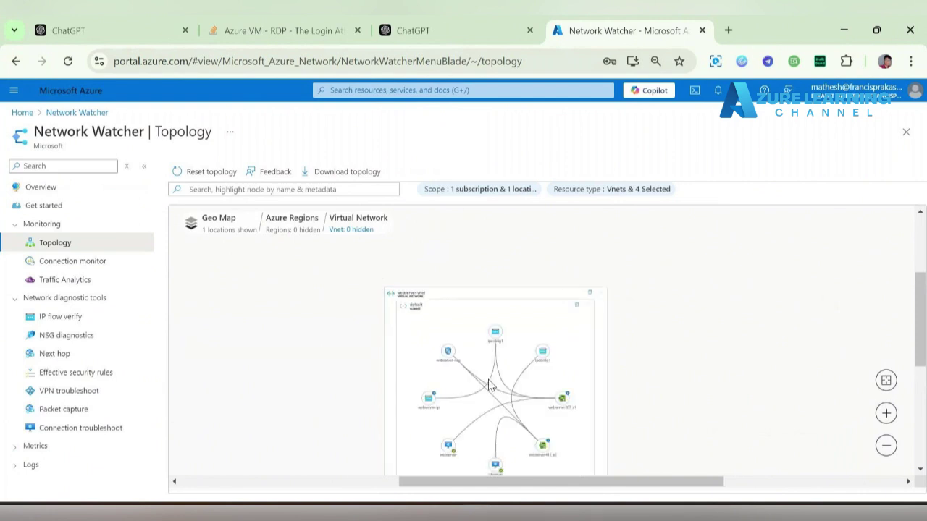
scroll(633, 352, down, 2)
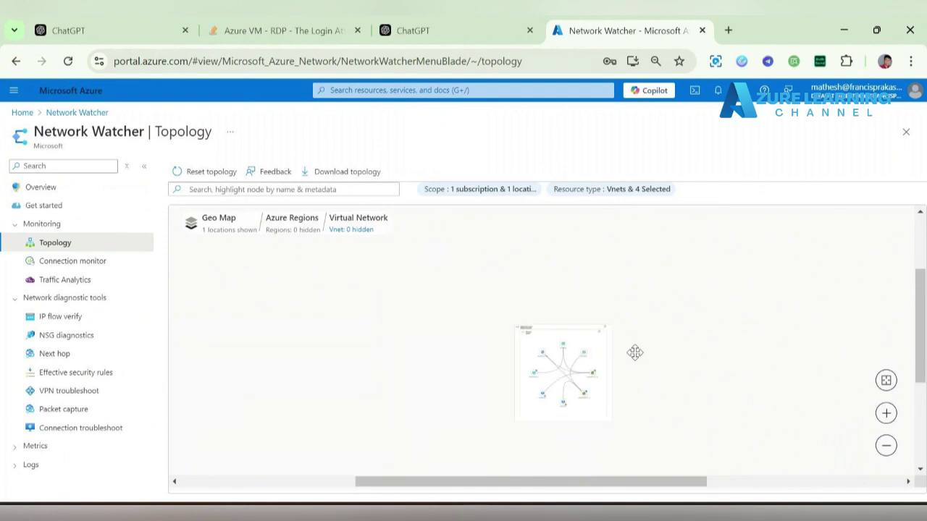
scroll(579, 358, up, 3)
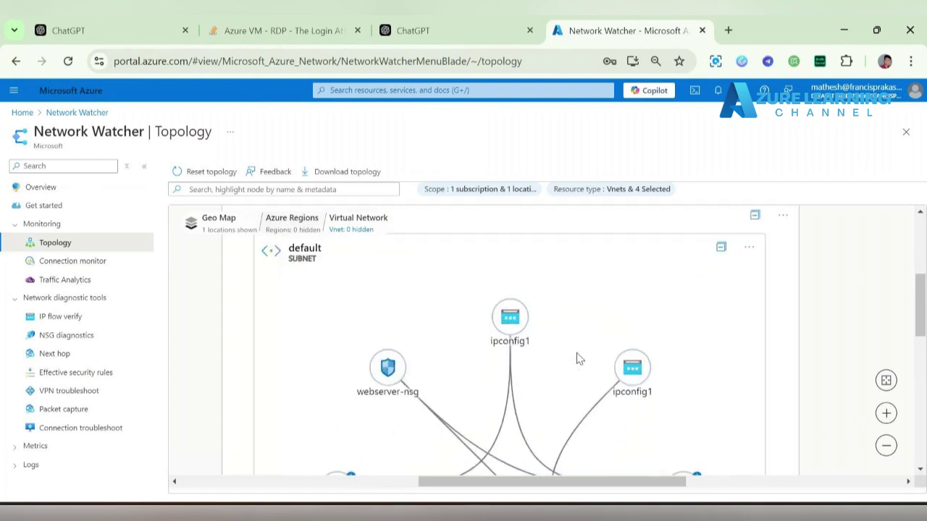
drag(580, 358, 524, 200)
drag(360, 467, 367, 378)
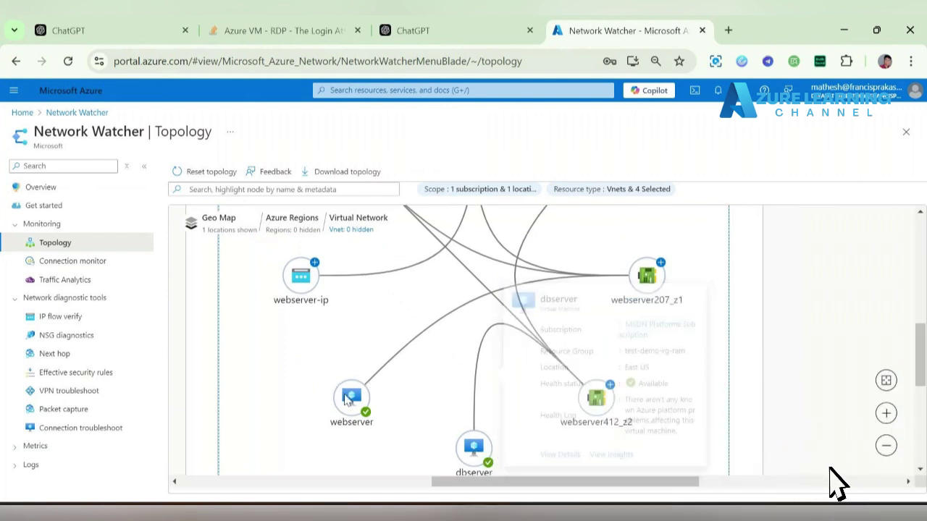
mouse_move(646, 276)
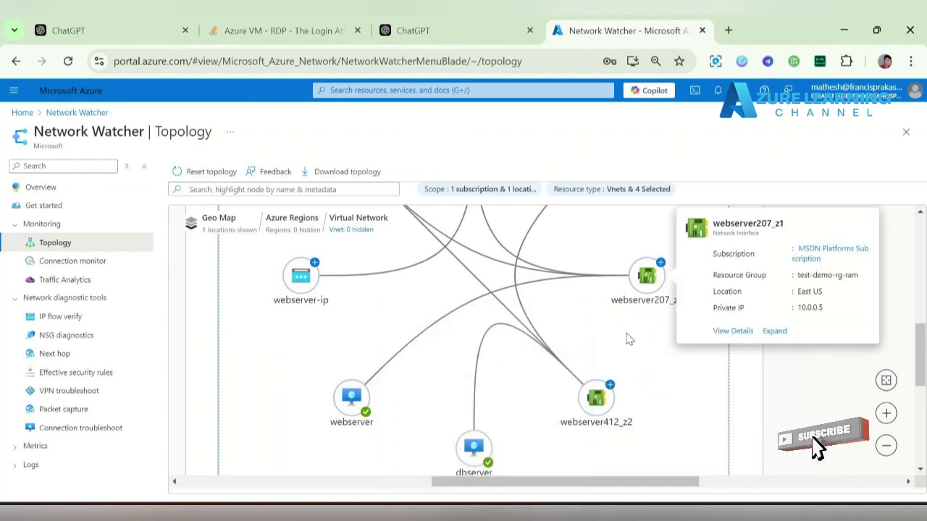
mouse_move(600, 398)
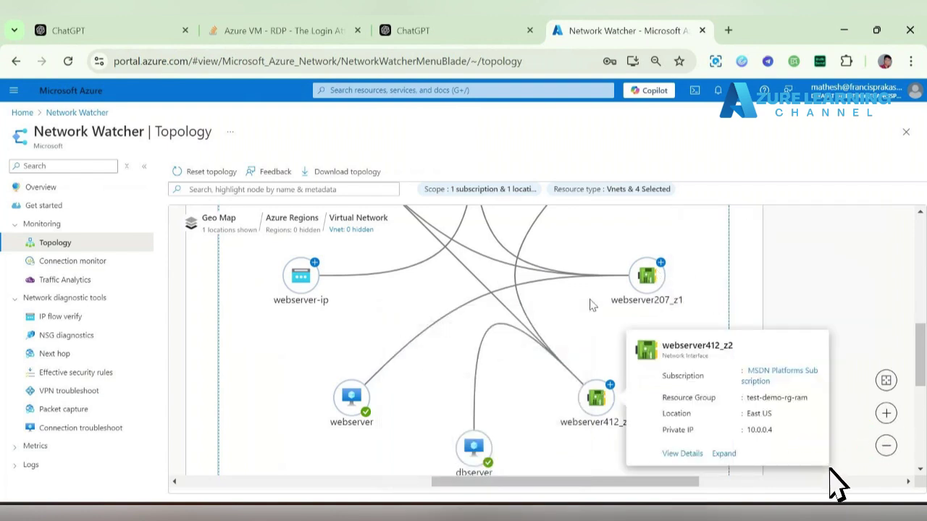
drag(592, 306, 582, 290)
drag(601, 325, 621, 481)
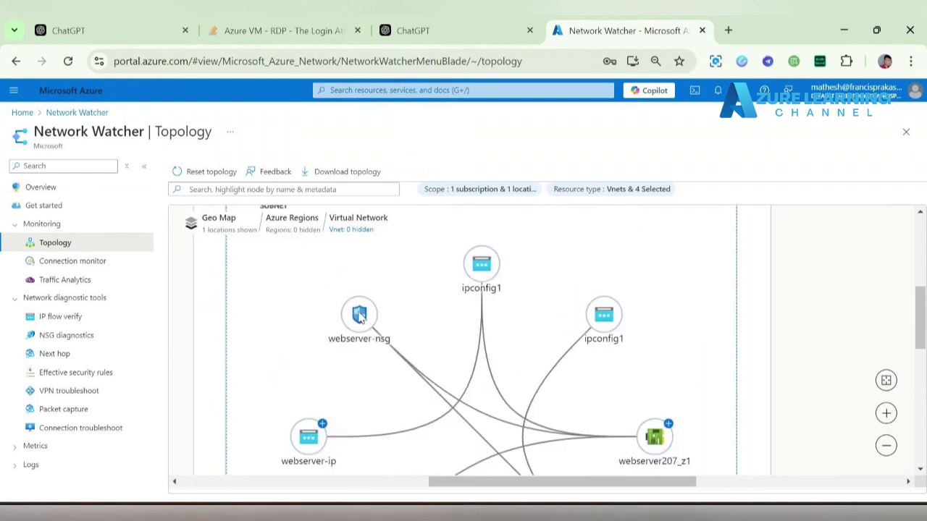
mouse_move(359, 317)
drag(381, 412, 383, 326)
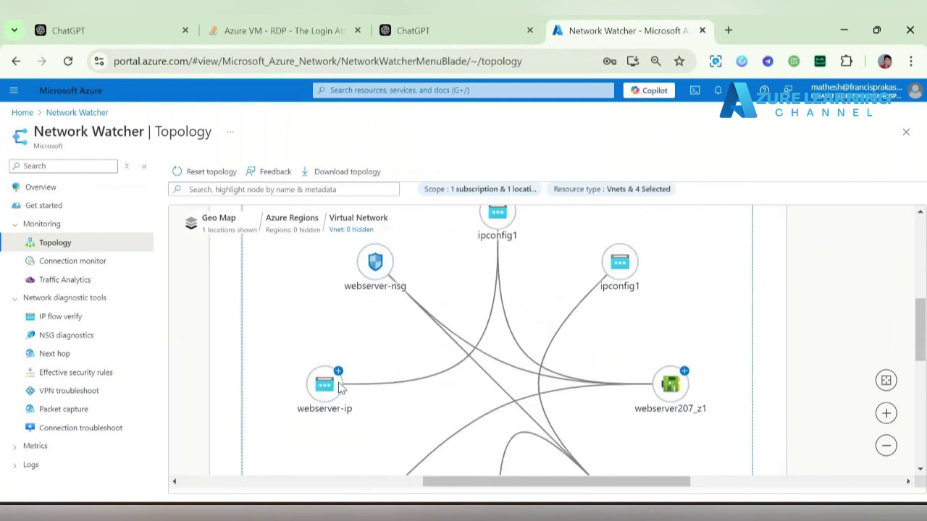
mouse_move(326, 388)
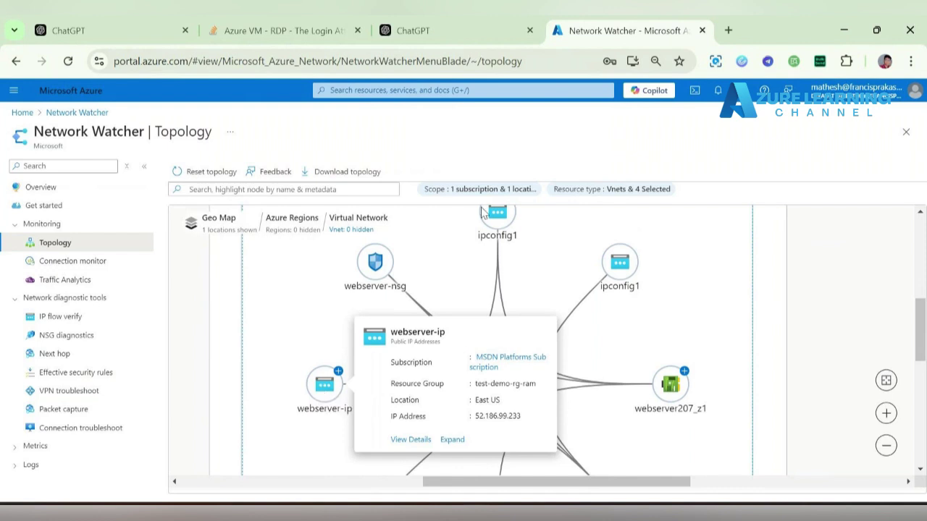
mouse_move(497, 215)
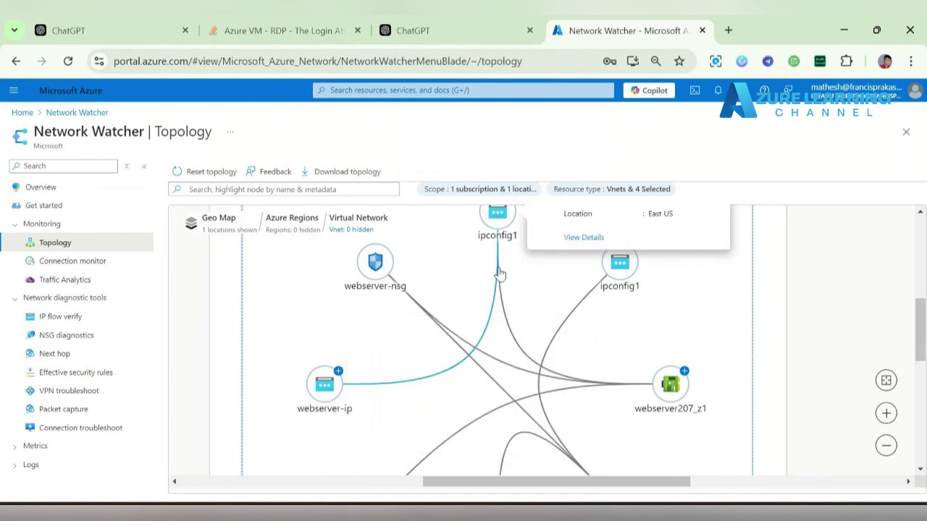
mouse_move(667, 385)
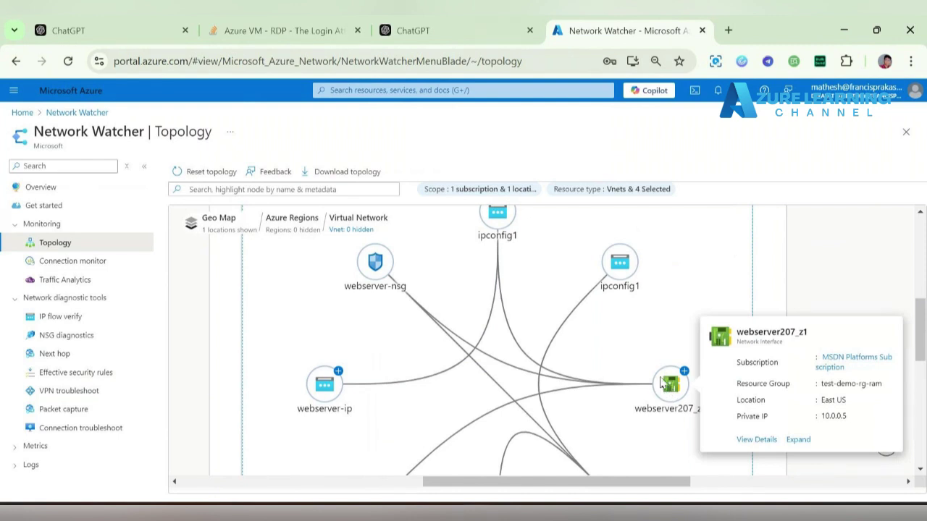
scroll(645, 325, down, 3)
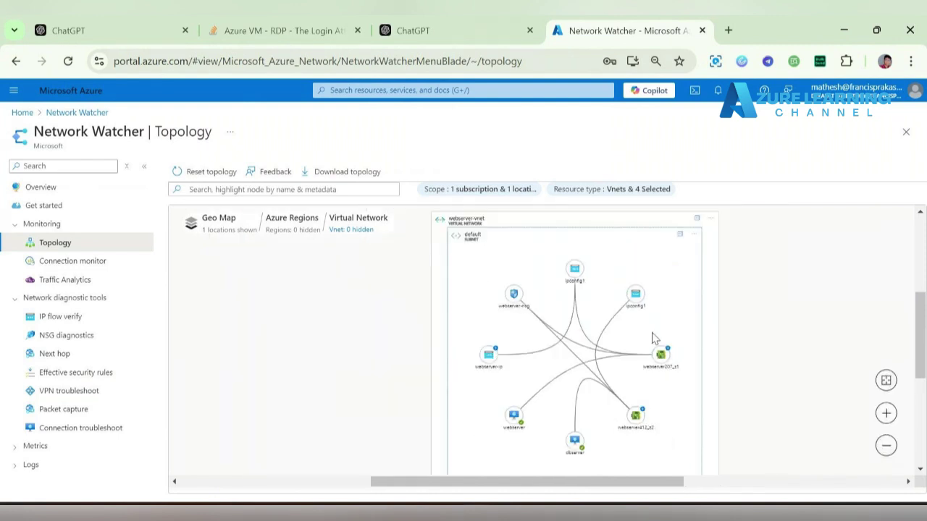
mouse_move(665, 368)
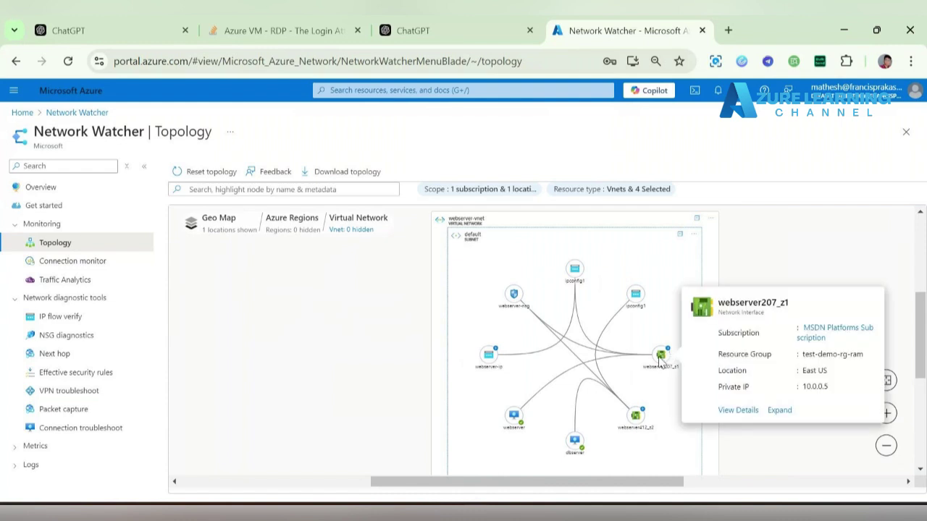
mouse_move(514, 415)
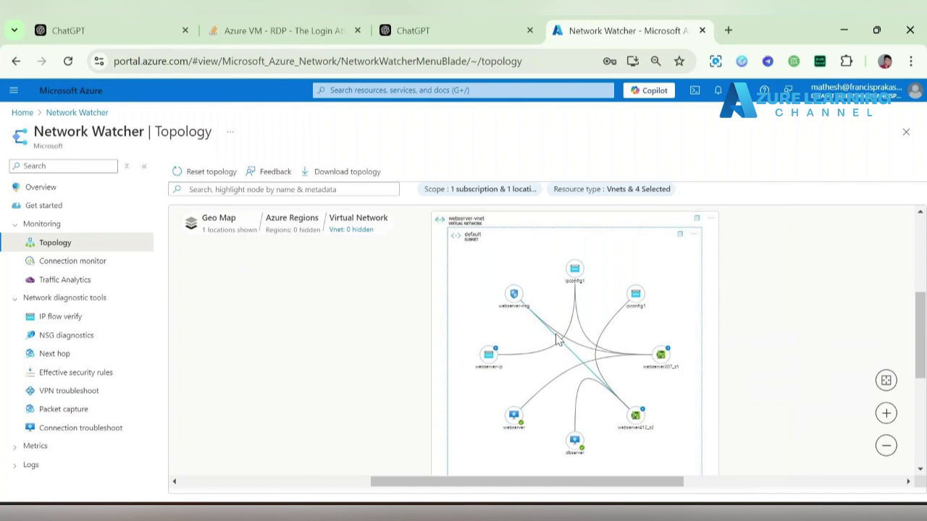
click(691, 236)
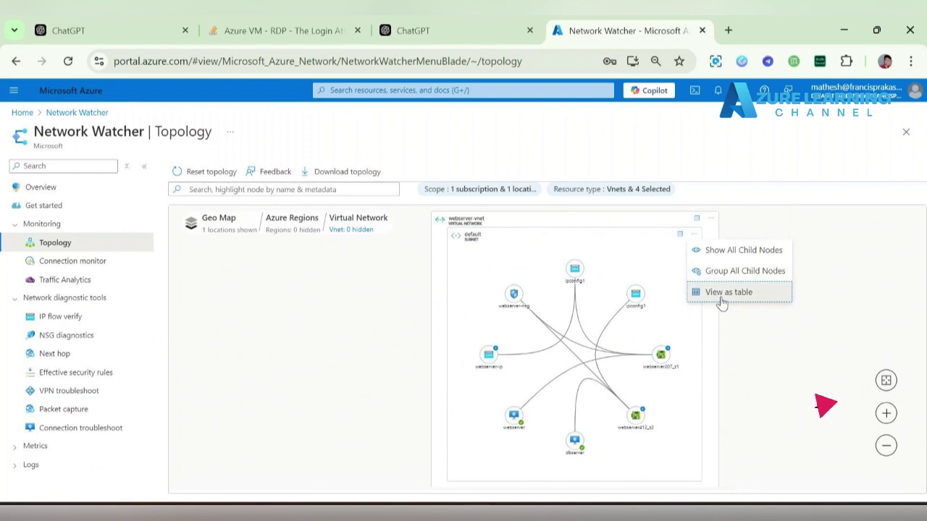
click(721, 297)
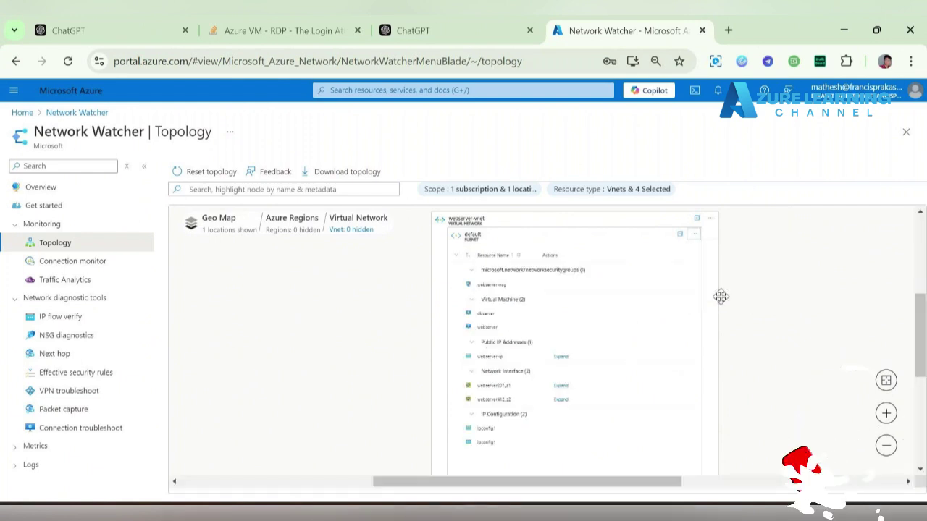
click(694, 234)
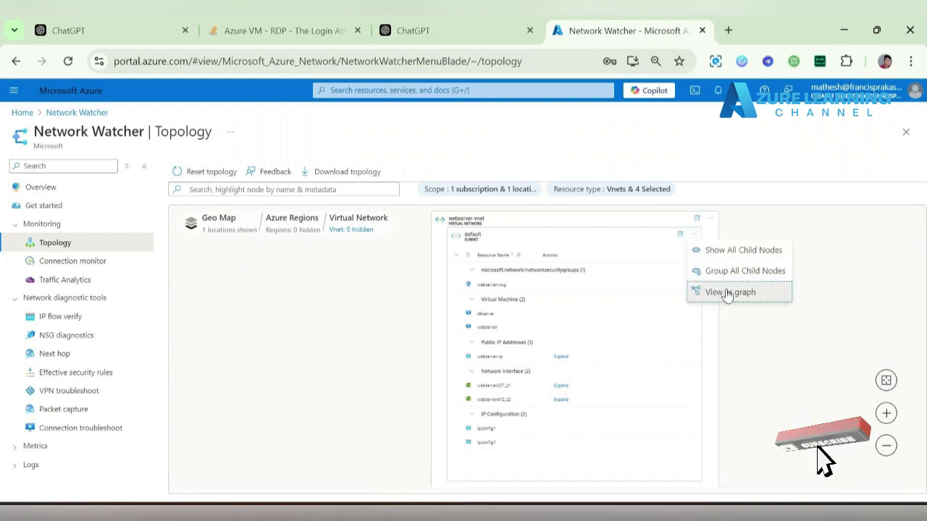
click(727, 292)
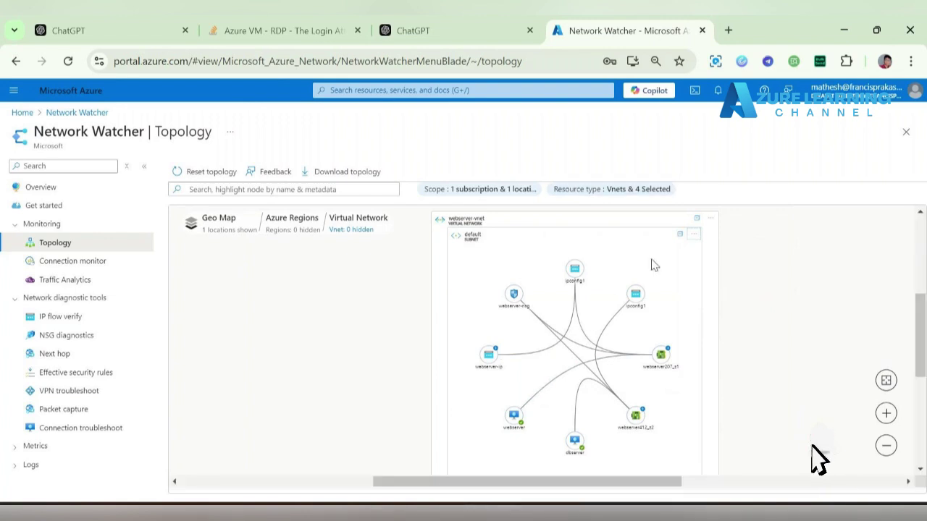
- Exclude Virtual WAN from the topology's resource type filter
scroll(472, 295, up, 3)
scroll(472, 295, down, 2)
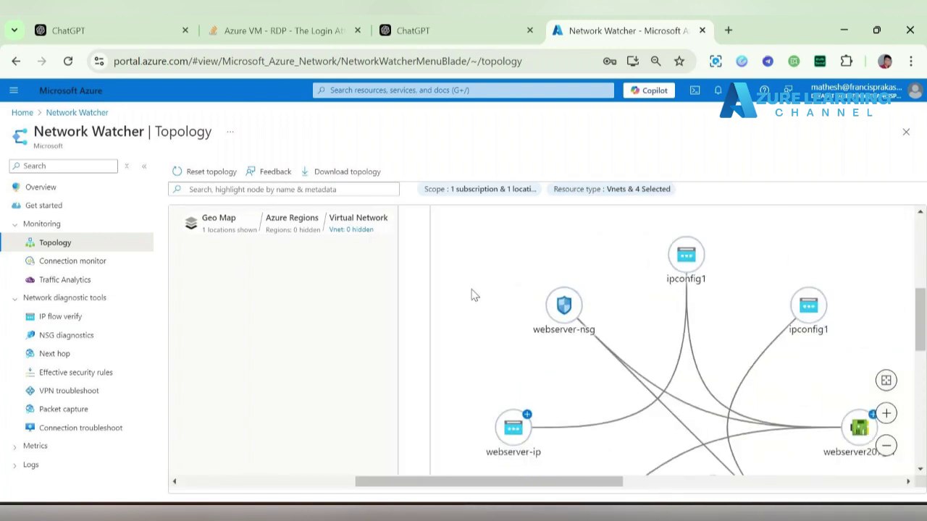
click(594, 191)
click(565, 326)
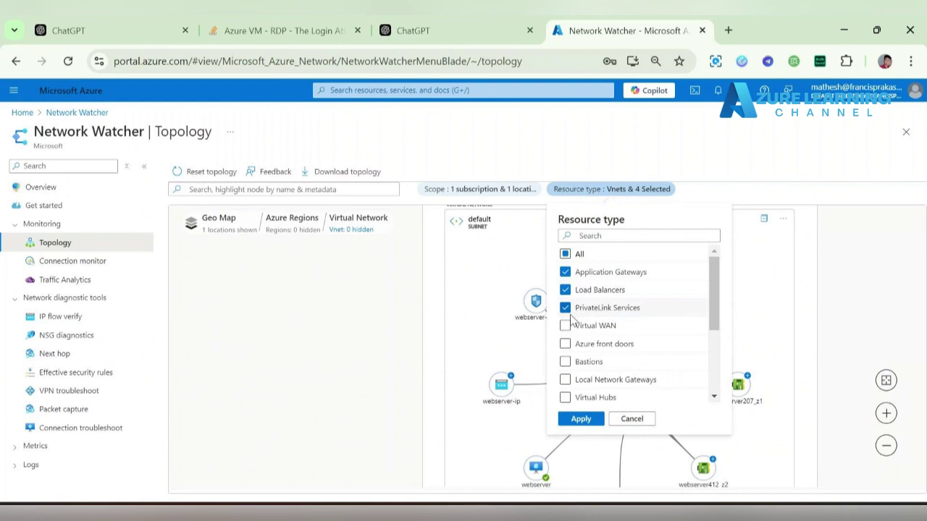
scroll(598, 393, down, 1)
scroll(598, 393, down, 3)
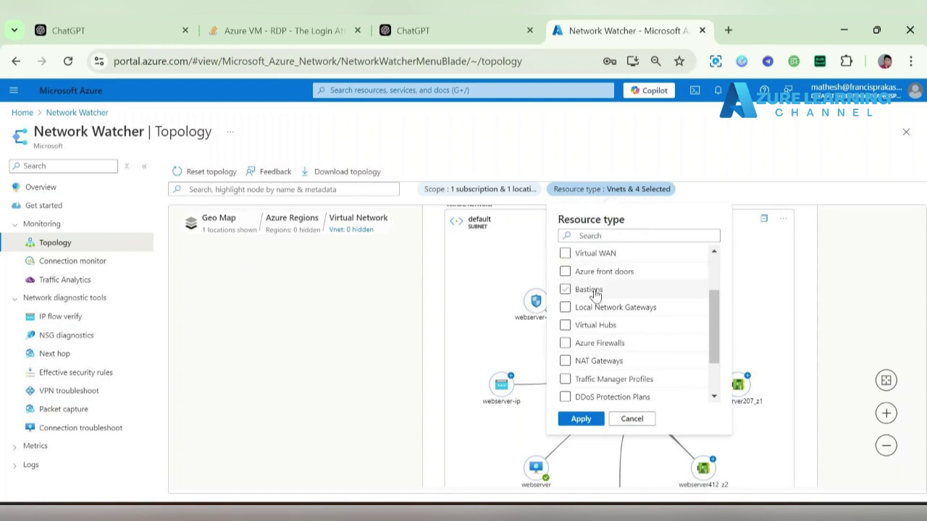
click(509, 262)
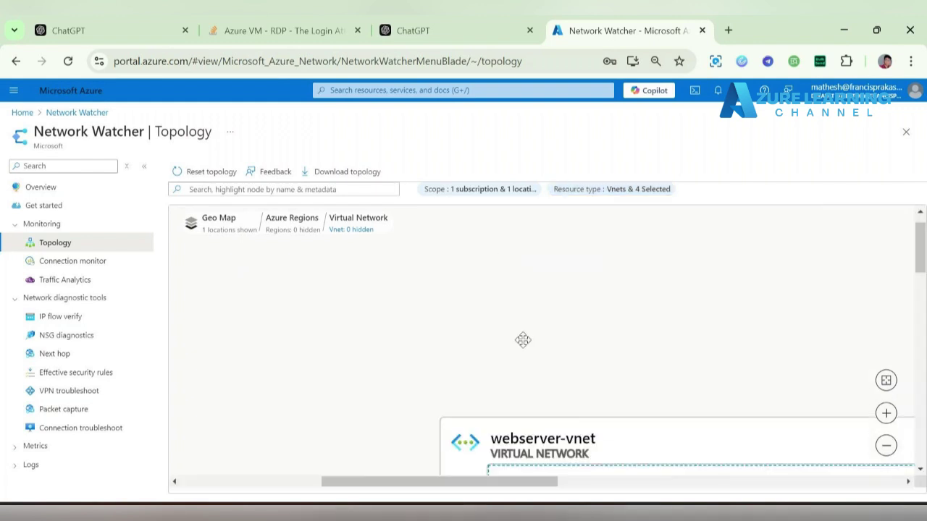
- Download the topology diagram as topology.svg and show it in its folder
drag(505, 337, 290, 174)
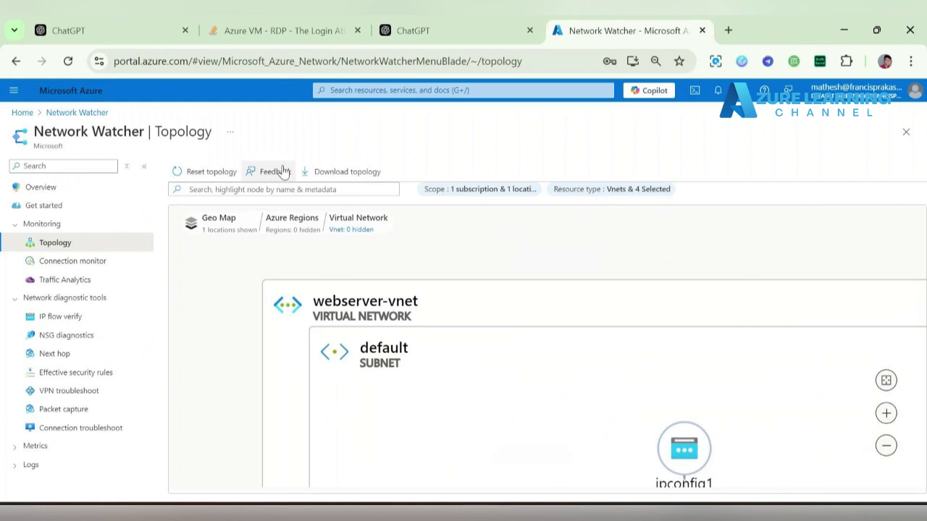
click(367, 169)
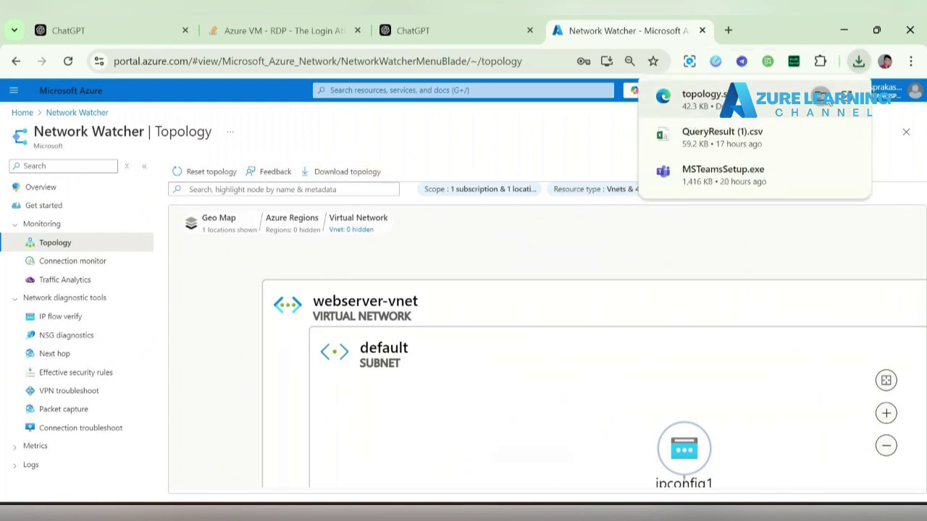
click(822, 97)
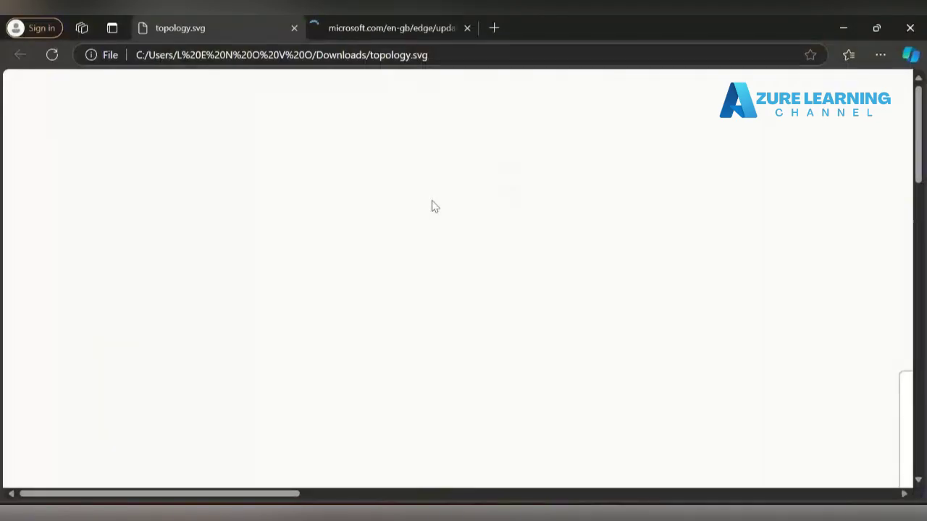
- Review topology.svg in Edge, checking the webserver412_z2 and default subnet labels, then close it and minimize Edge
scroll(471, 294, down, 10)
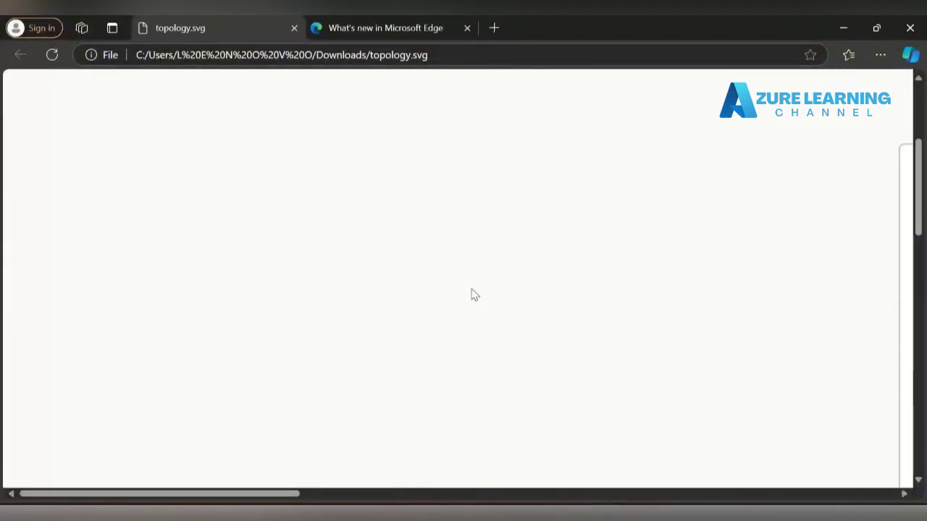
scroll(471, 294, right, 3)
scroll(474, 295, right, 8)
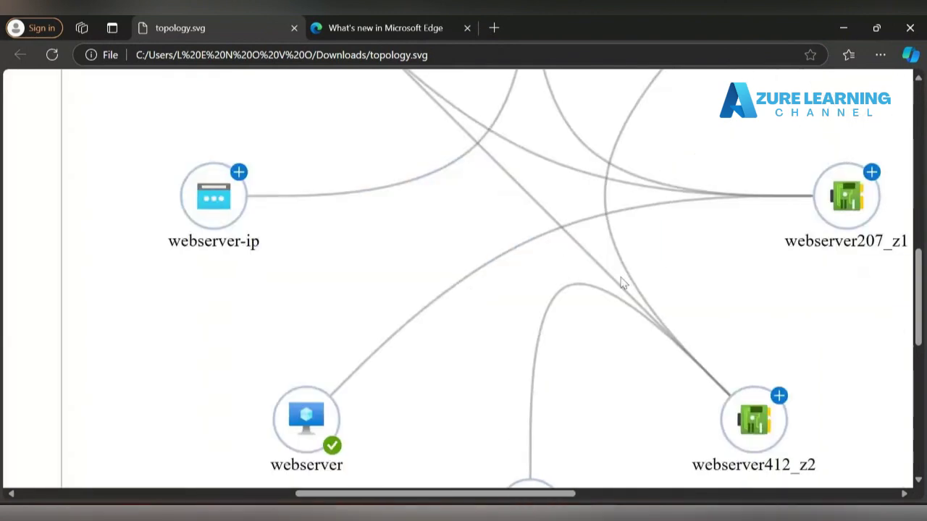
drag(433, 204, 437, 505)
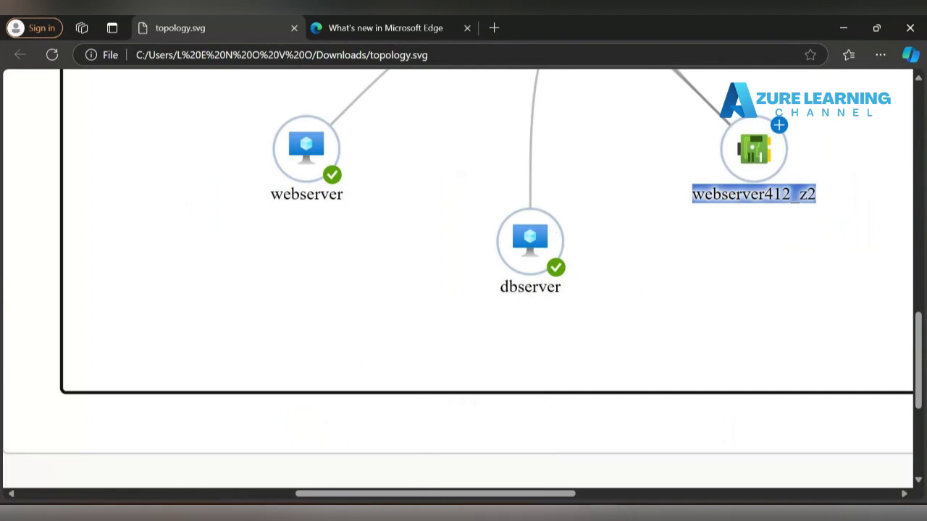
drag(919, 356, 919, 138)
scroll(312, 376, down, 2)
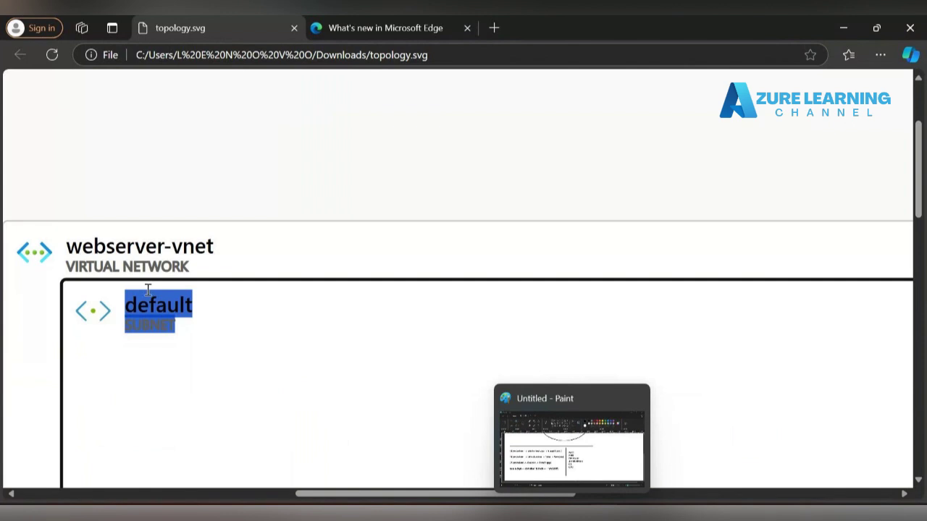
click(272, 336)
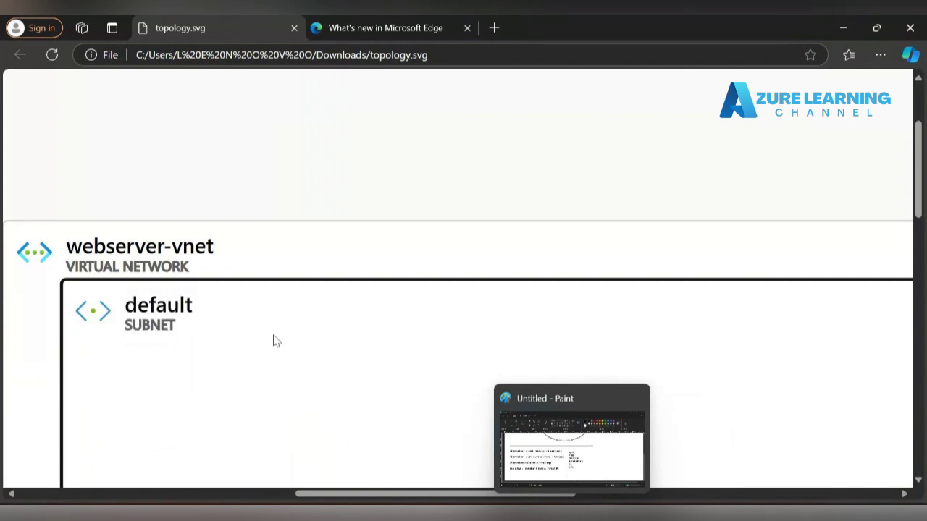
click(295, 28)
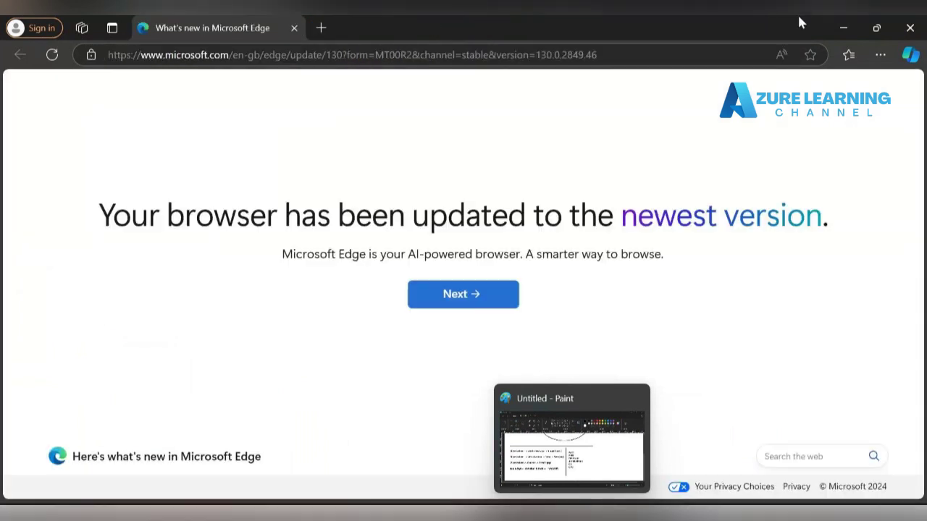
click(845, 24)
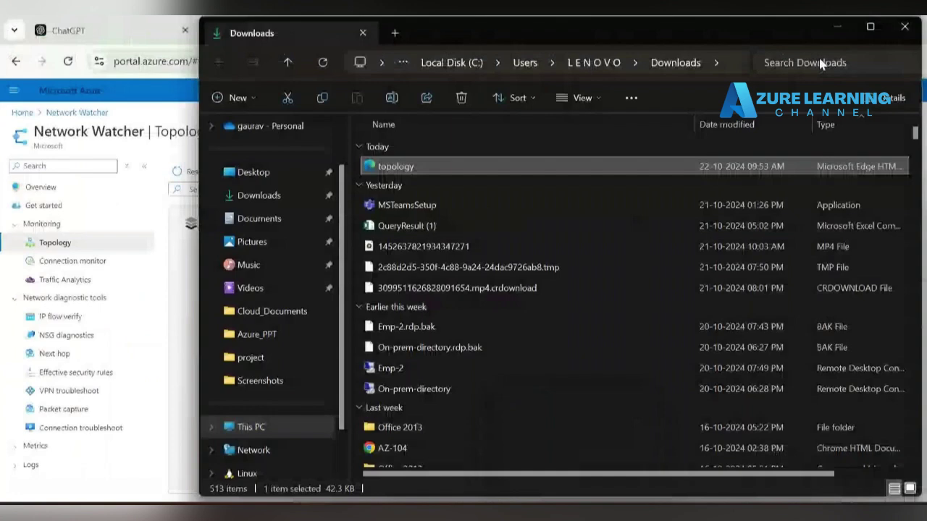
- Return to Azure and open Network Watcher's Connection monitor page, which shows no monitors yet
click(837, 28)
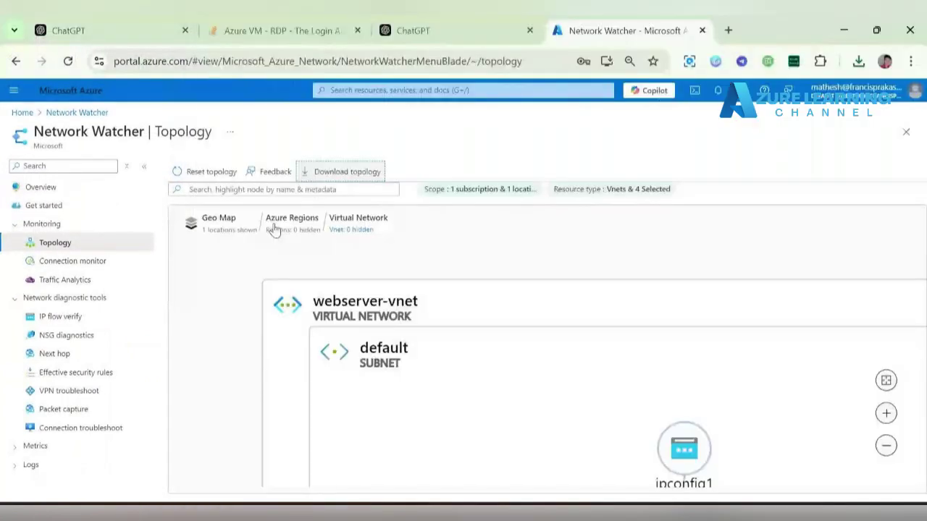
click(94, 265)
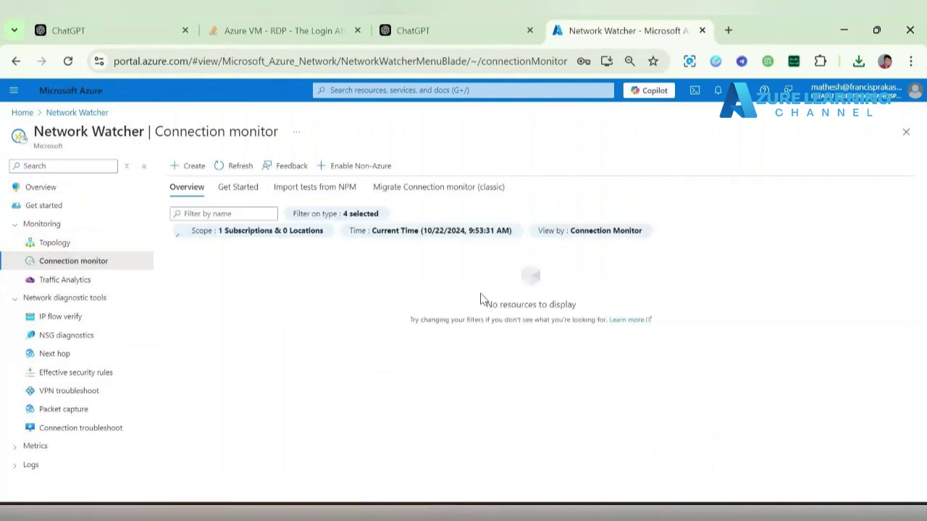
drag(470, 300, 673, 320)
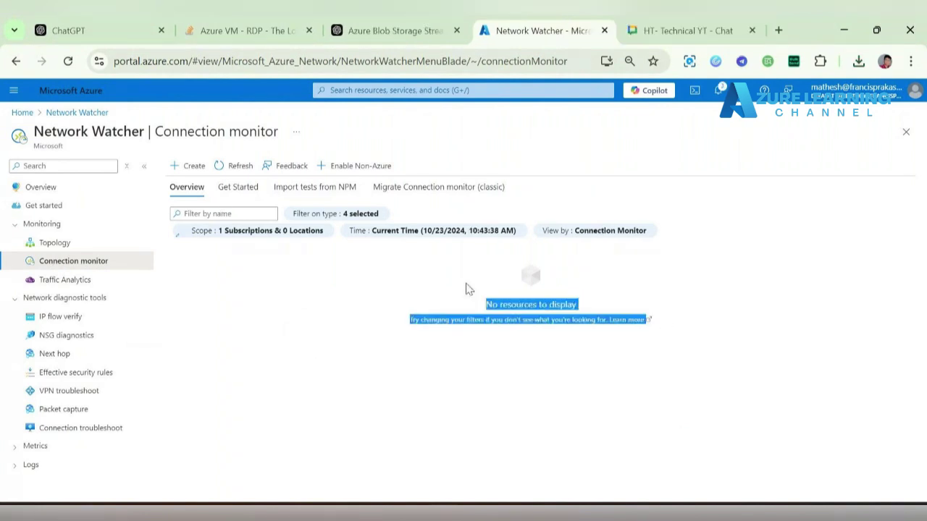
drag(466, 283, 427, 286)
drag(678, 317, 376, 273)
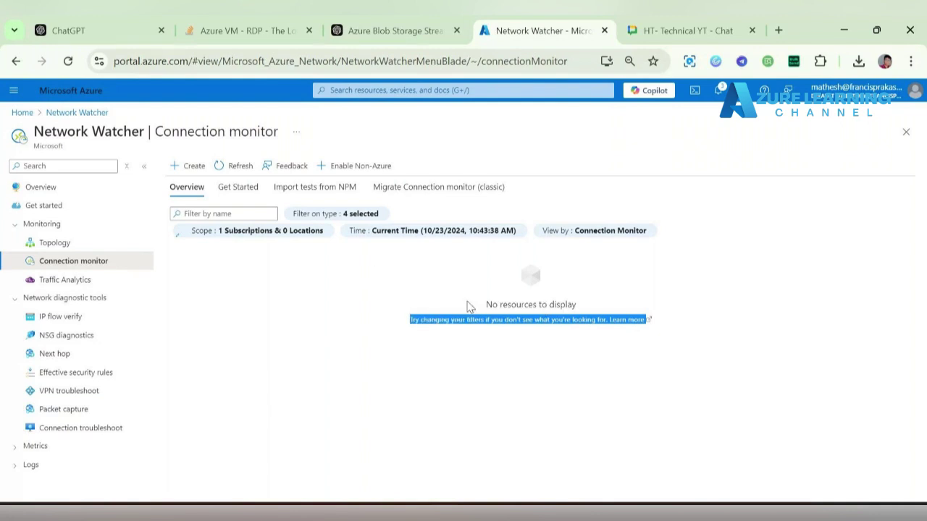
click(630, 335)
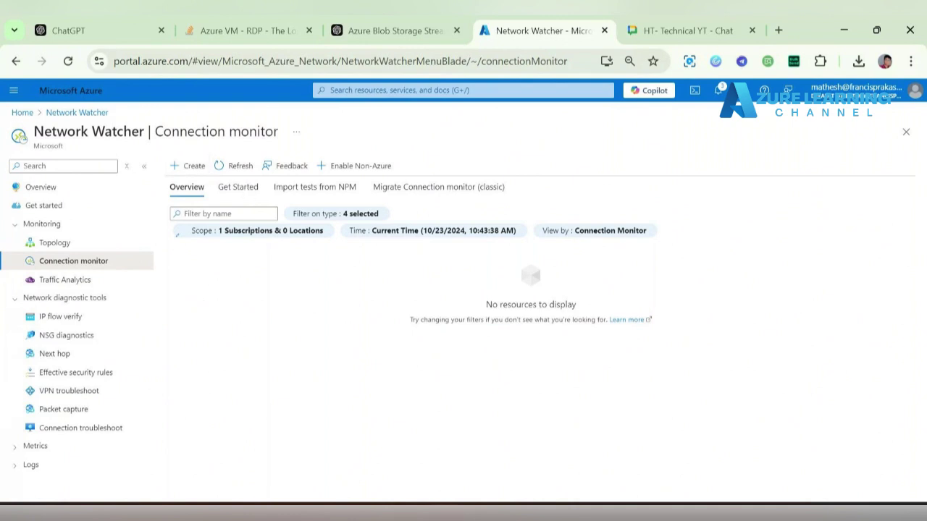
- Bring the GoTo Meeting window forward and hide it again
mouse_move(445, 516)
click(521, 449)
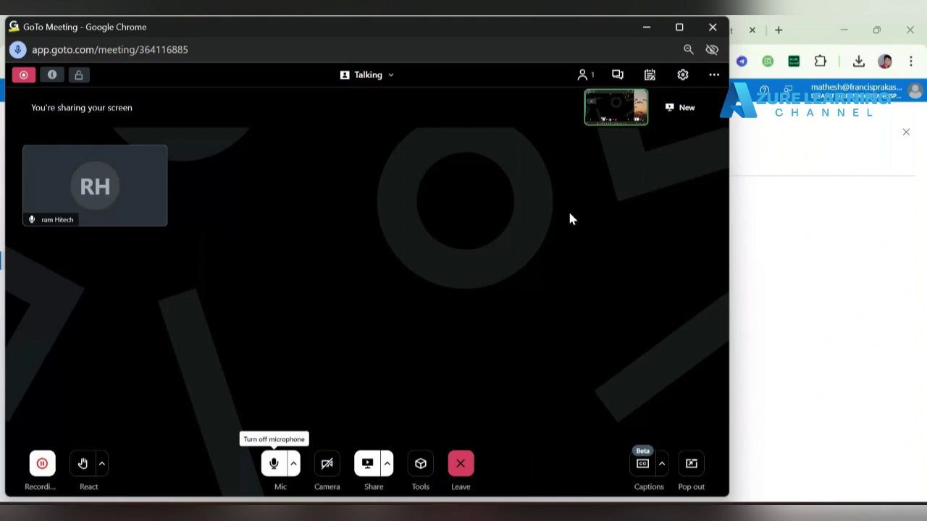
click(653, 26)
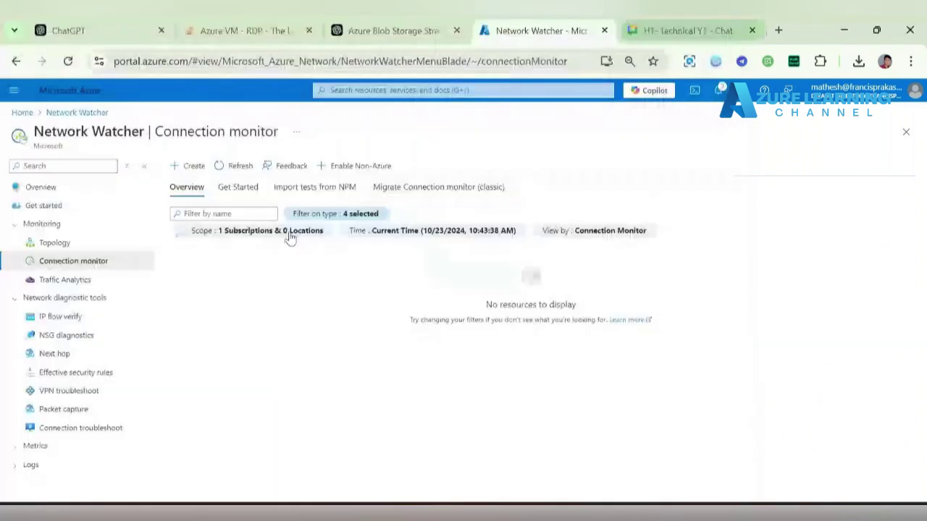
- Create a connection monitor named cmn in East US and continue to Test groups
click(189, 151)
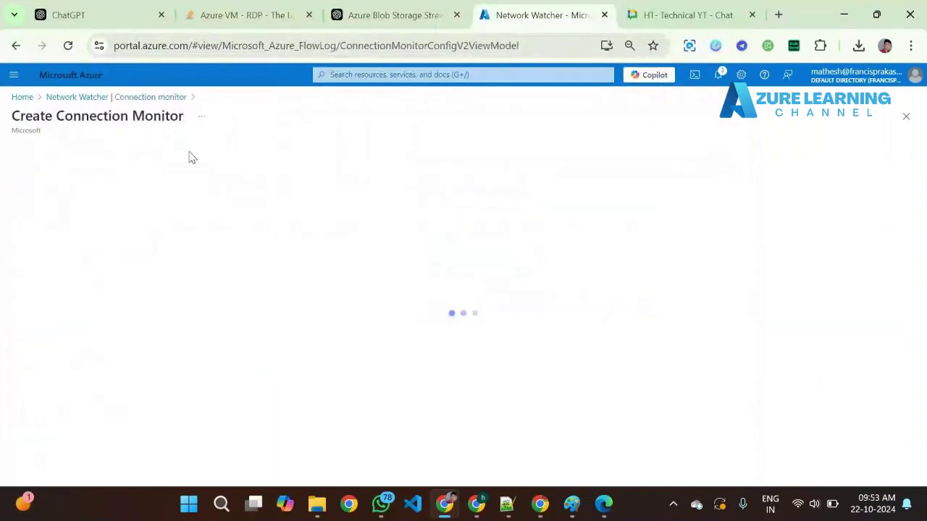
click(222, 241)
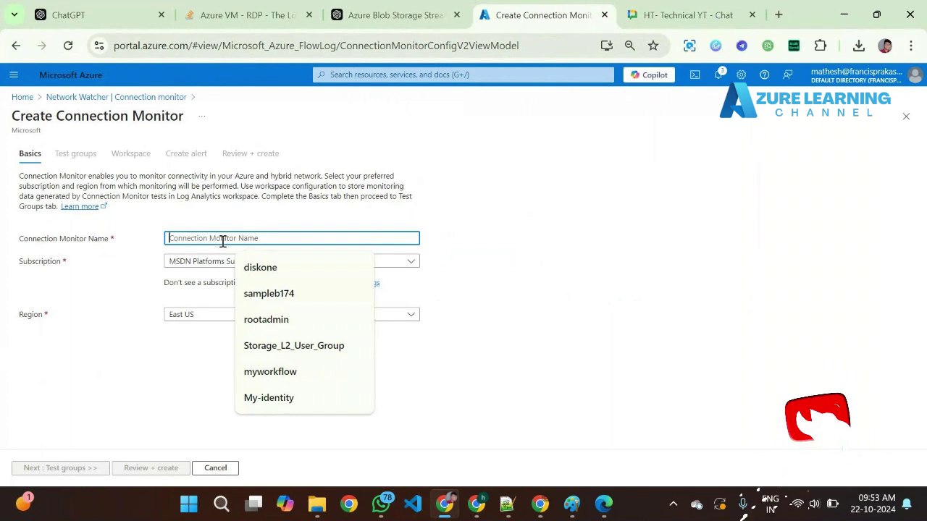
text(cmn)
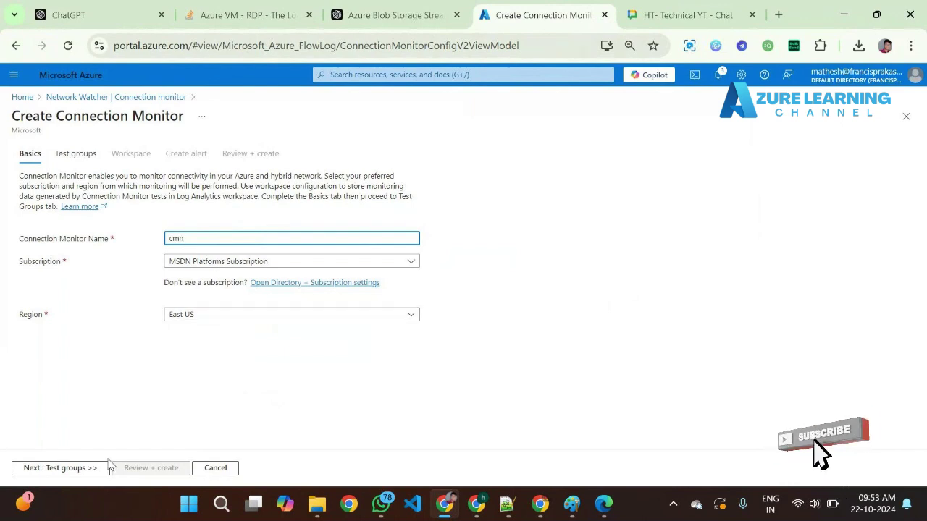
click(81, 470)
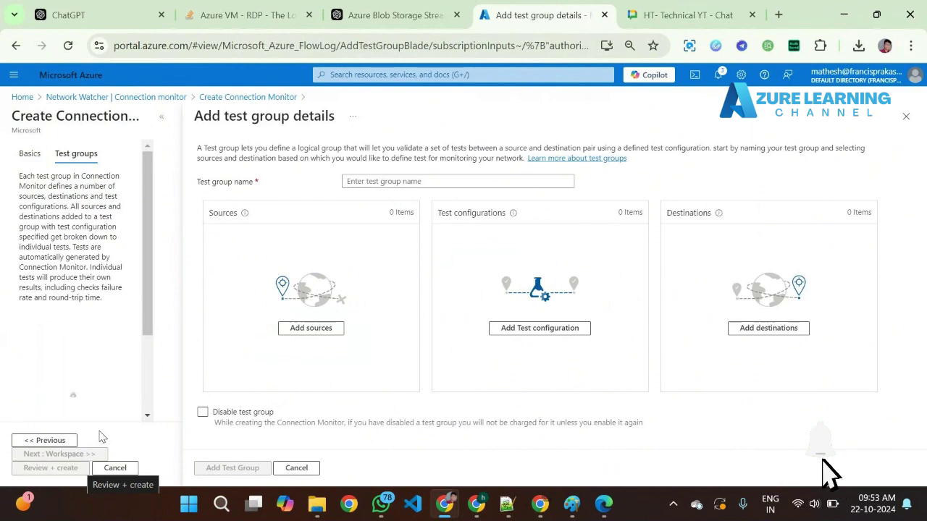
- Add the webserver VM from webserver-vnet's default subnet as the test group source
click(329, 328)
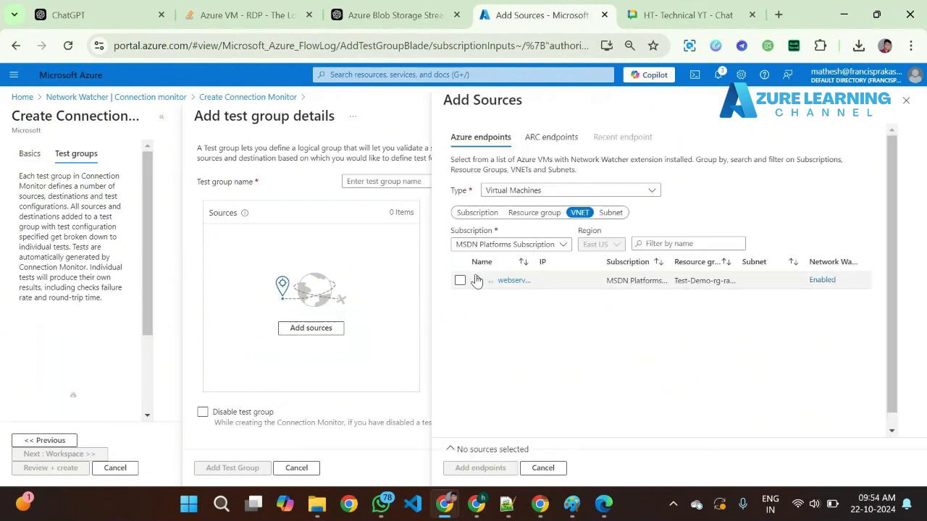
click(476, 280)
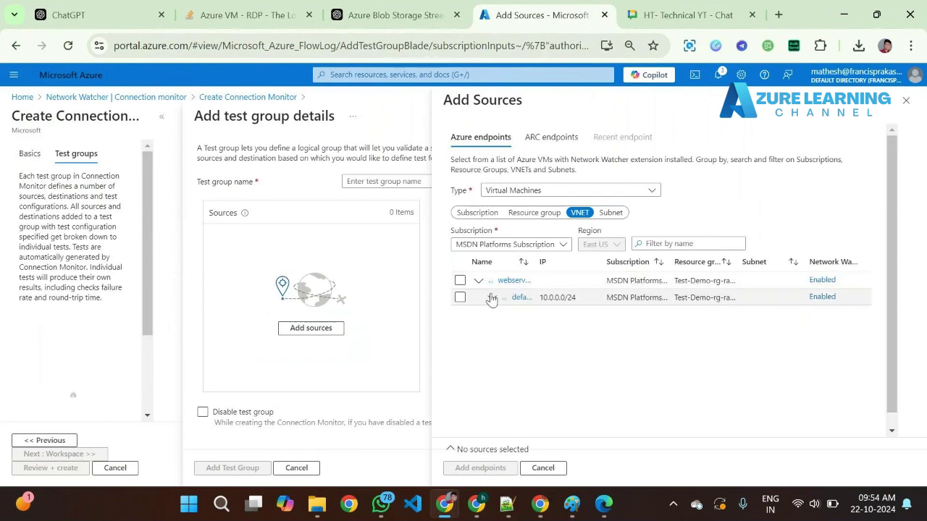
click(492, 298)
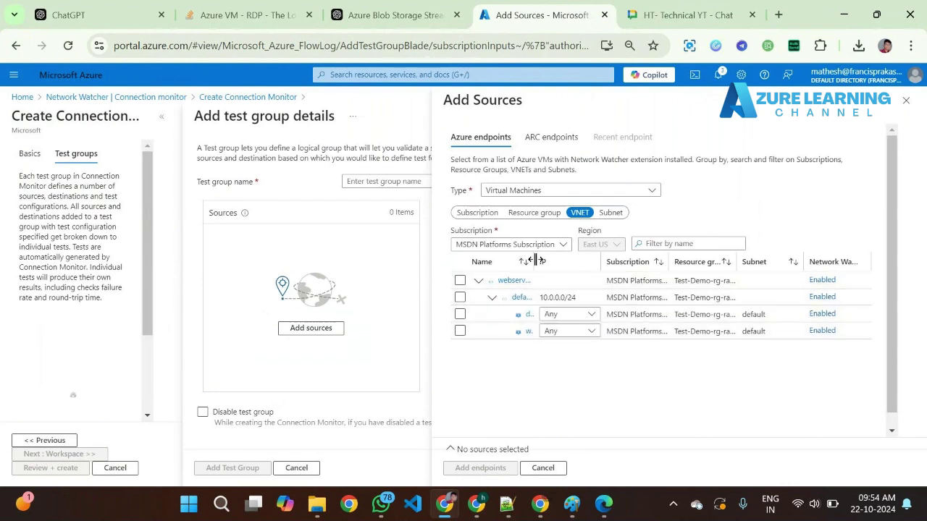
drag(535, 260, 623, 261)
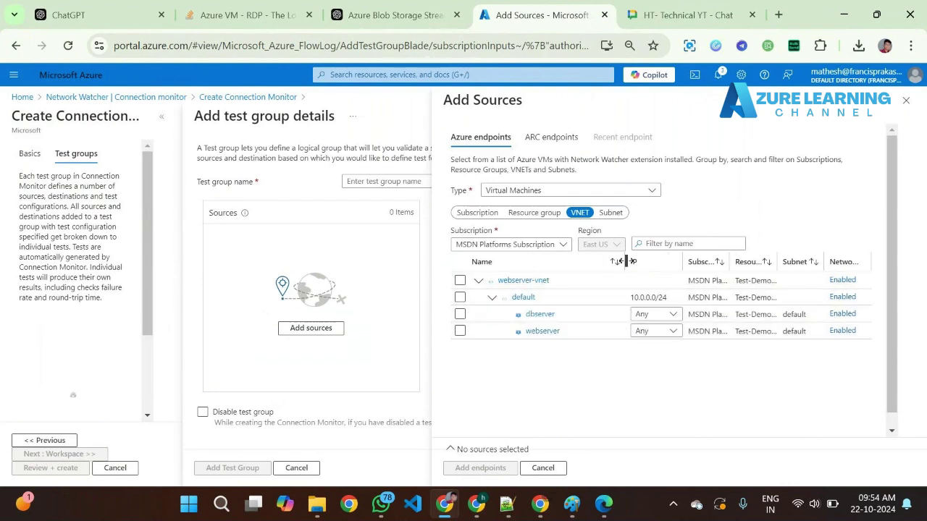
click(461, 332)
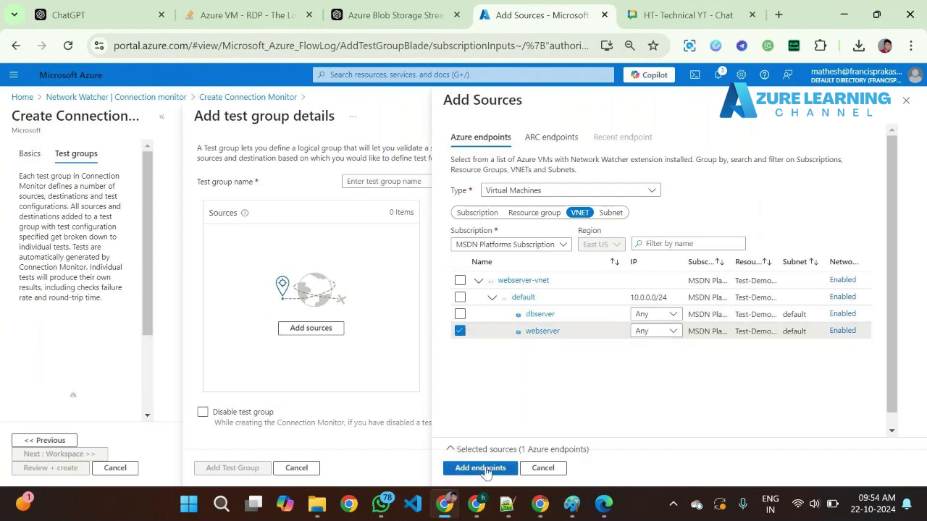
click(478, 468)
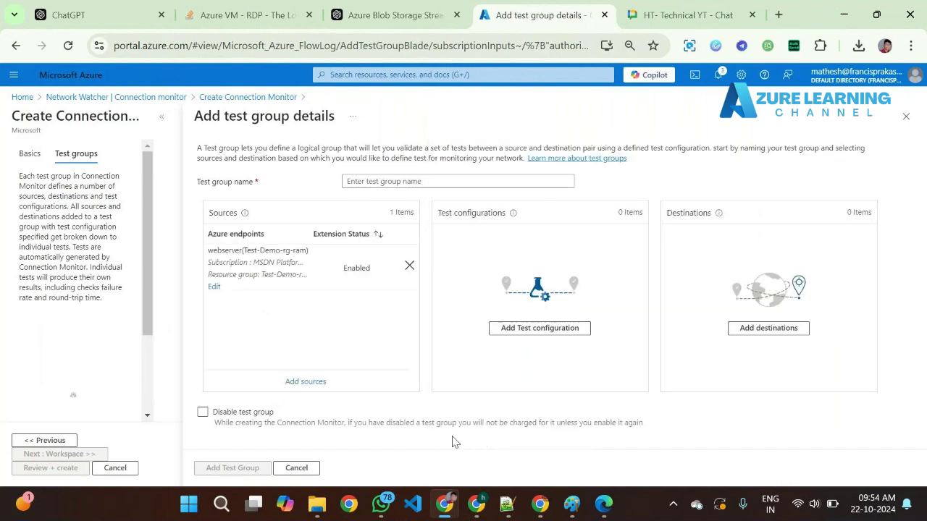
- Add the dbserver VM as the test group destination endpoint
click(741, 328)
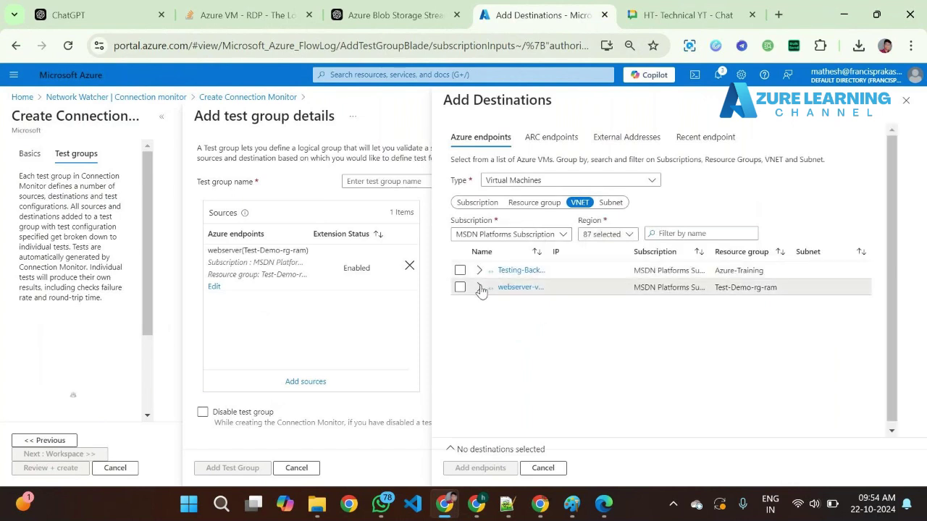
click(493, 304)
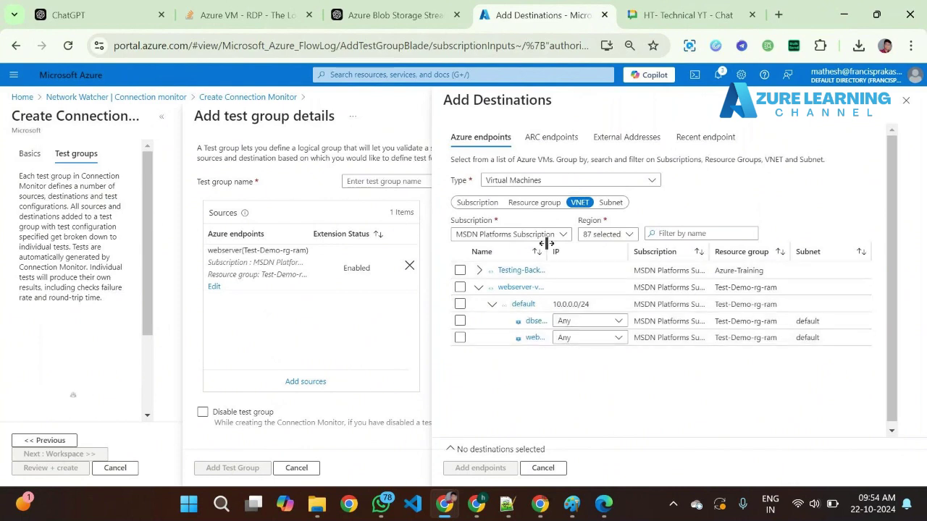
click(460, 321)
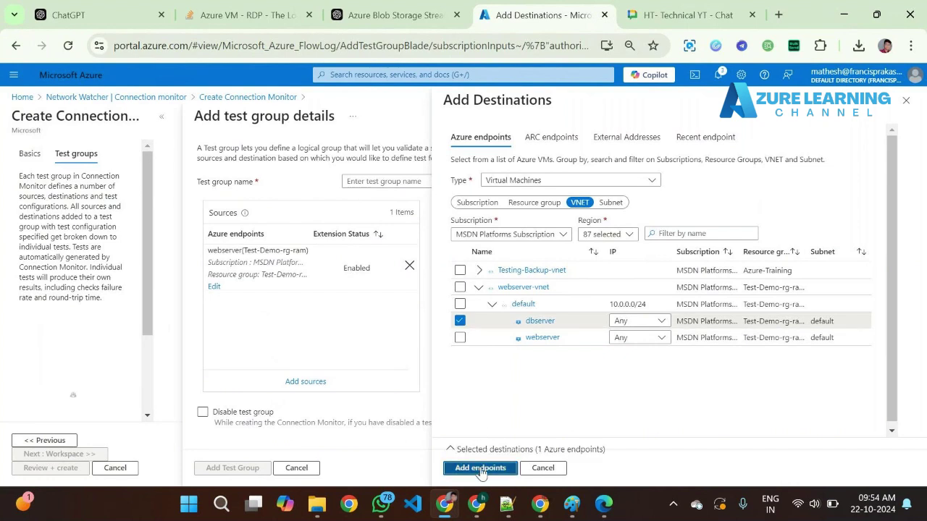
click(478, 467)
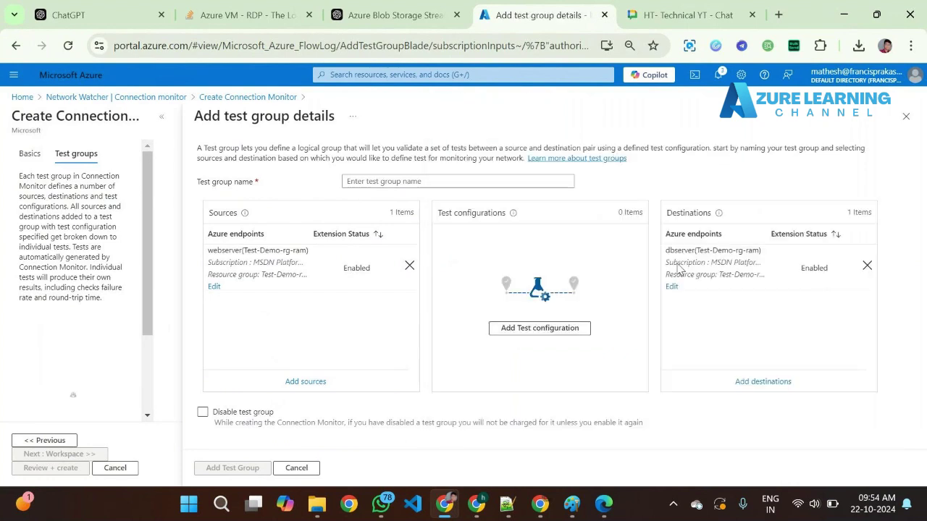
click(563, 328)
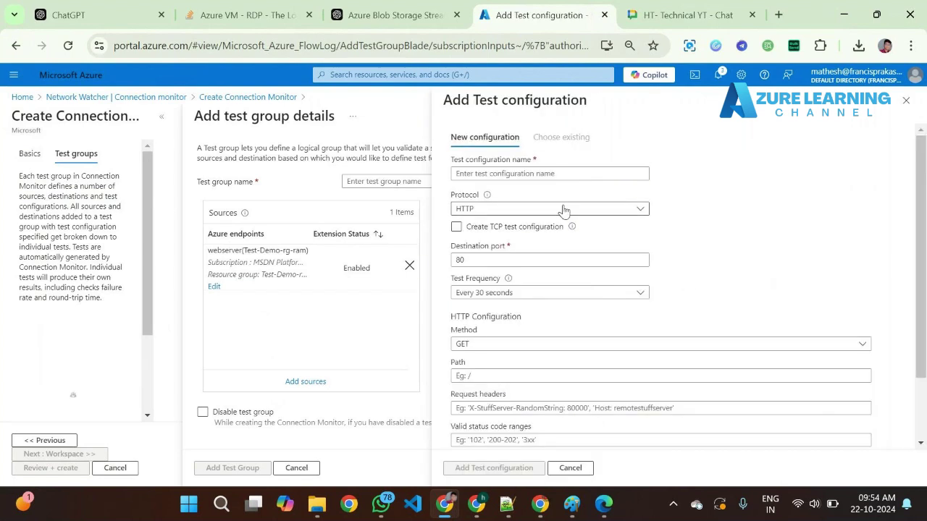
- Set the test configuration protocol to TCP with destination port 3389
click(563, 210)
click(544, 244)
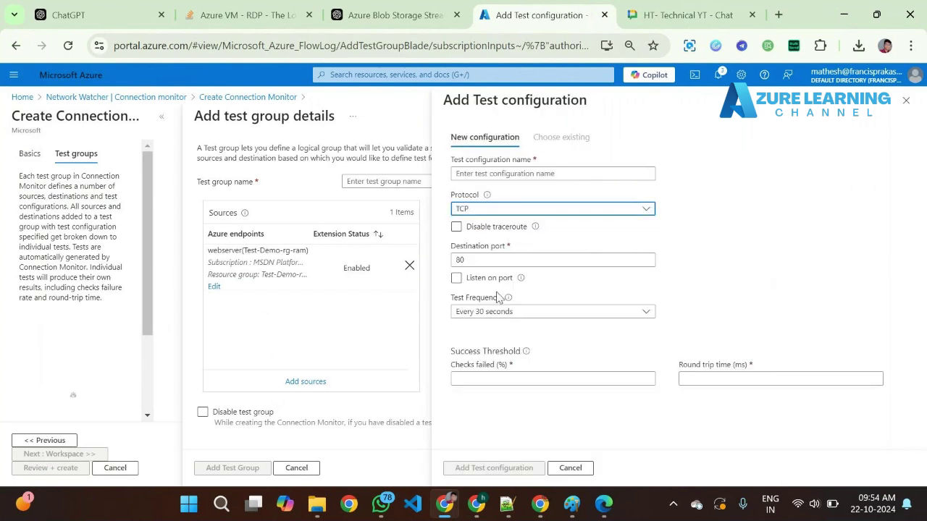
drag(485, 260, 411, 257)
text(3389)
click(703, 298)
click(487, 260)
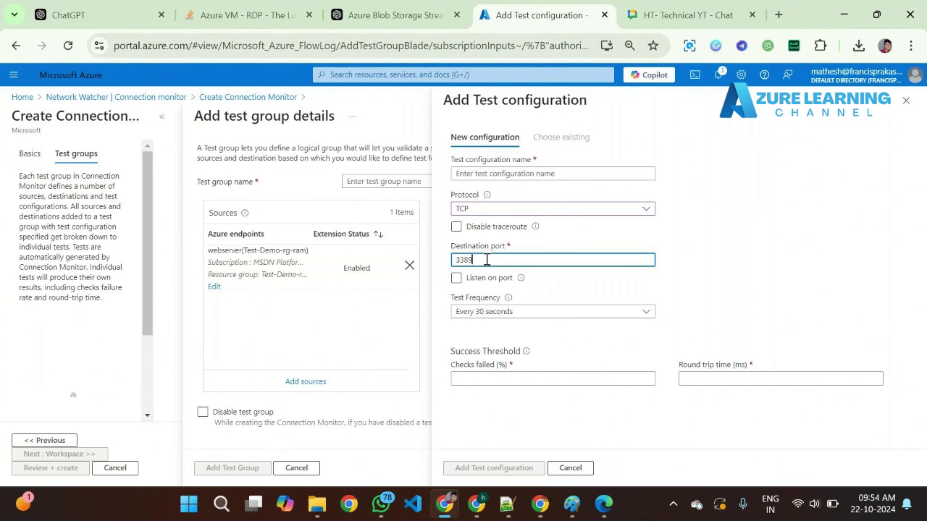
drag(486, 260, 437, 261)
- Set checks failed to 3%, round-trip threshold to 3000 ms, and name it Test-config1
click(504, 375)
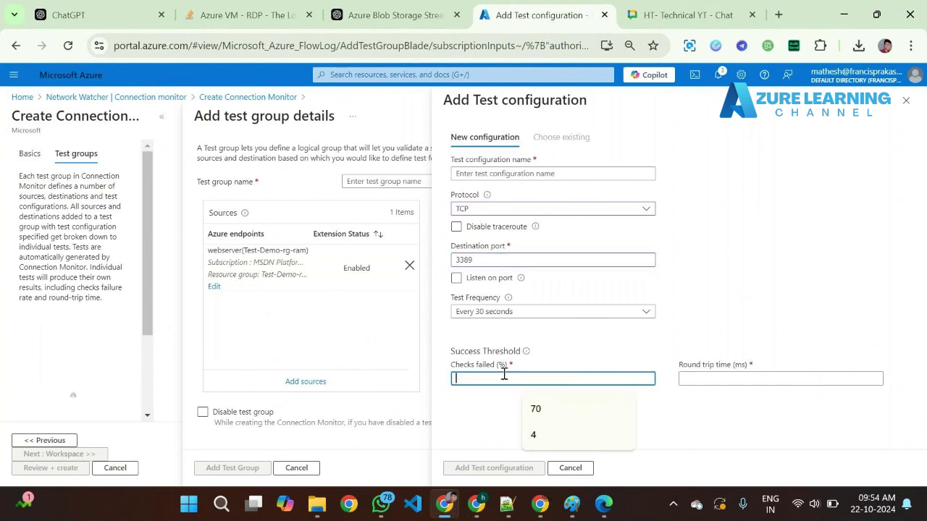
text(3)
click(709, 382)
text(3300)
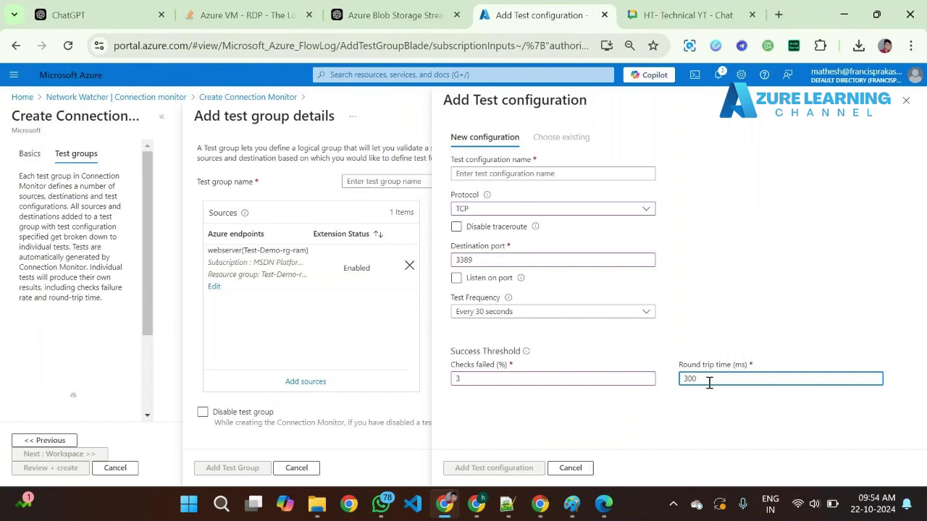
click(620, 409)
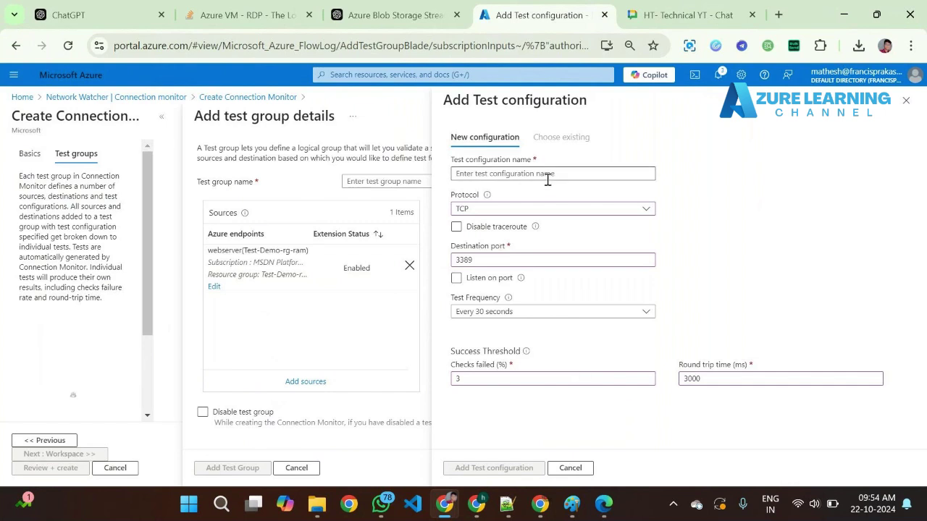
click(577, 172)
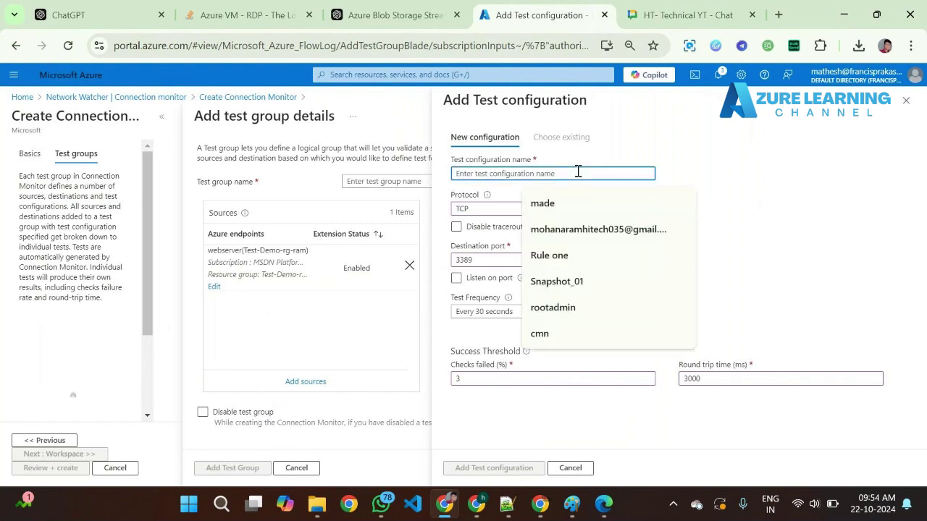
text(Test)
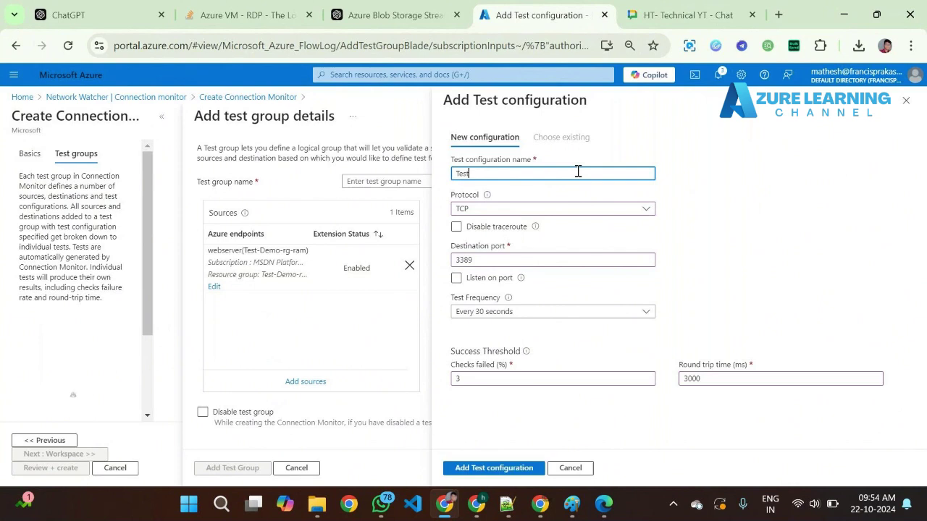
text(-)
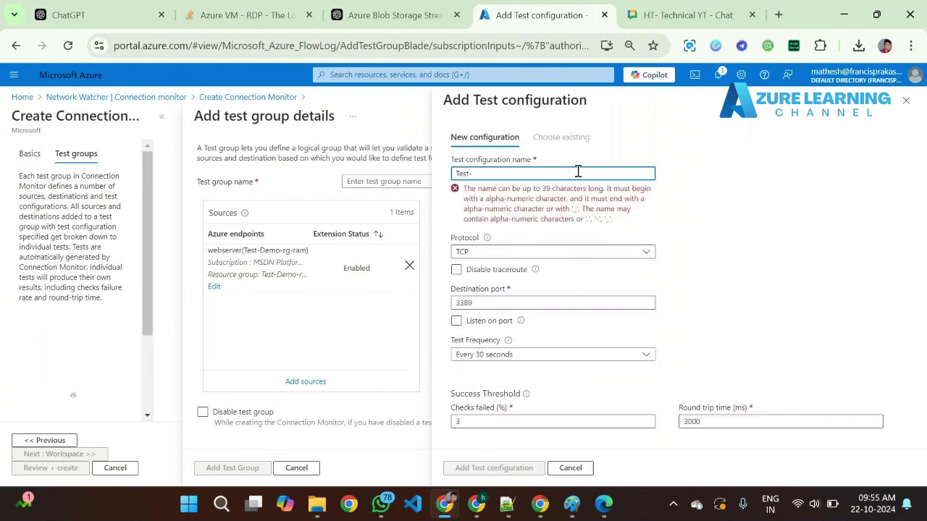
text(config1)
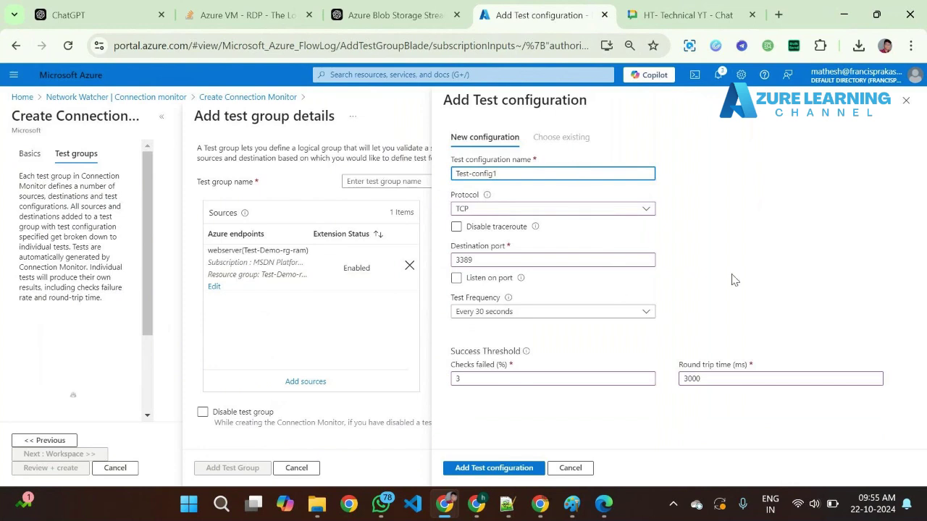
- Add test group 'tg' with Test-config1 to the connection monitor
click(495, 468)
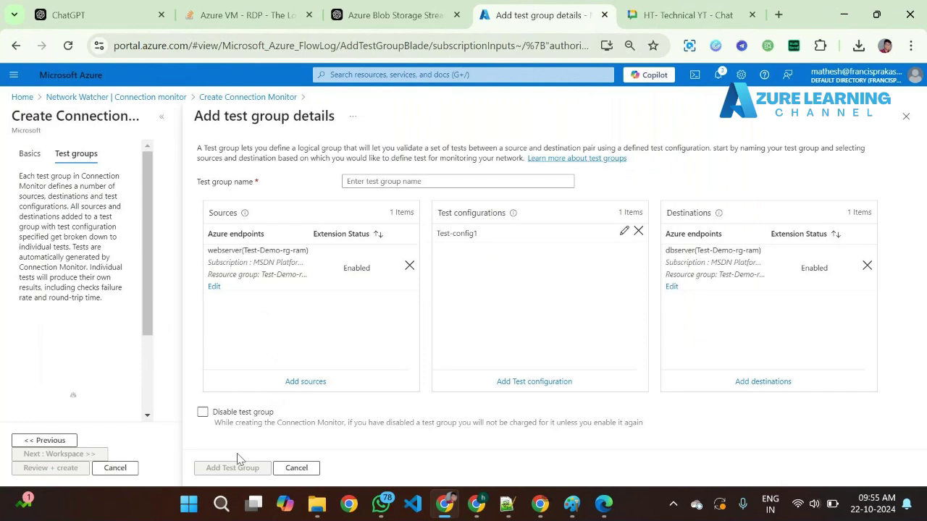
click(411, 181)
text(tg)
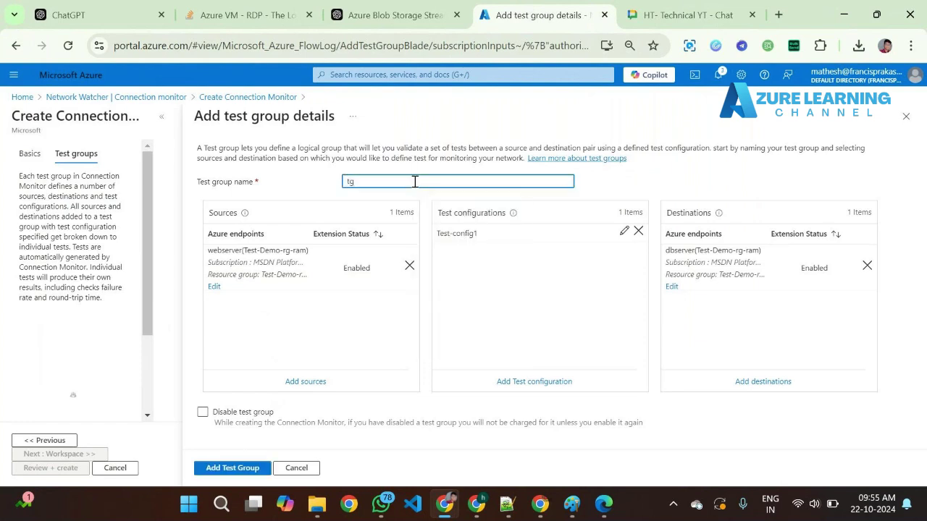
click(245, 471)
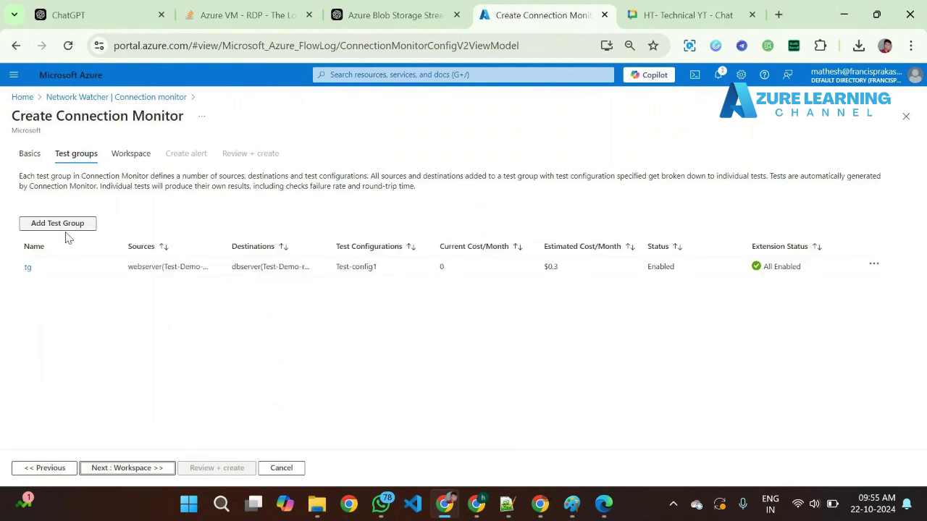
- Advance past Workspace and Create alert to the review summary, noting the $0.3/month estimated cost
click(154, 468)
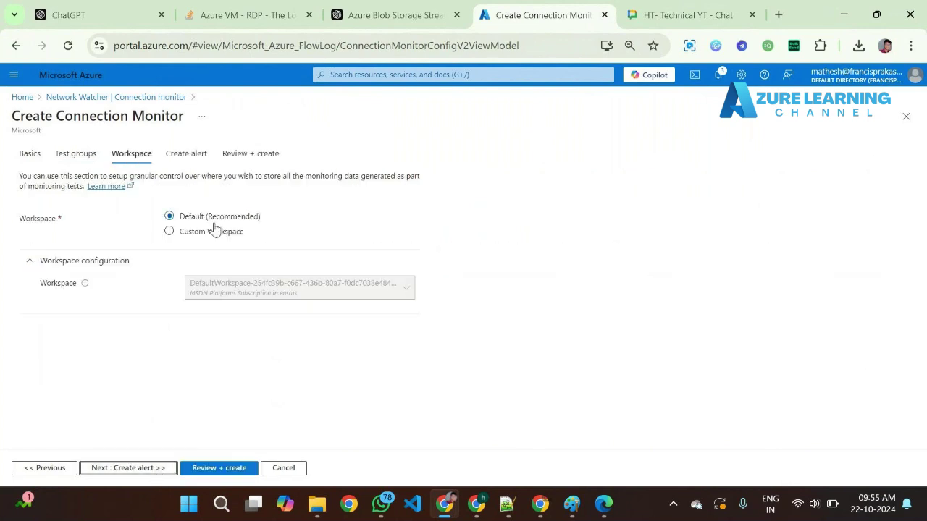
click(135, 469)
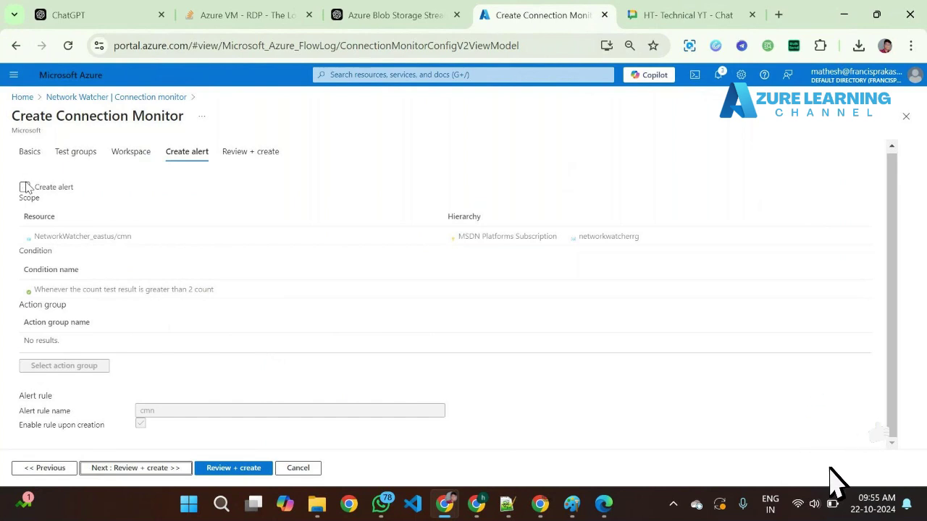
click(134, 468)
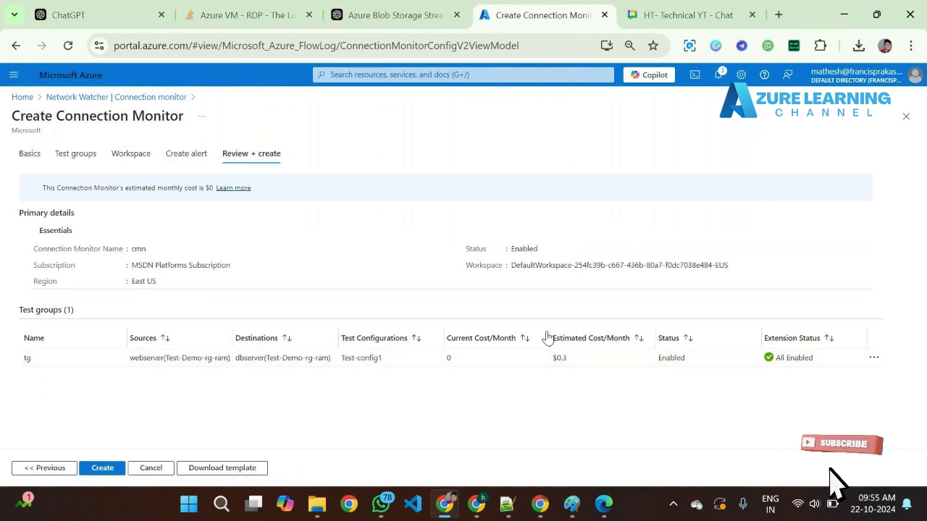
drag(550, 358, 583, 360)
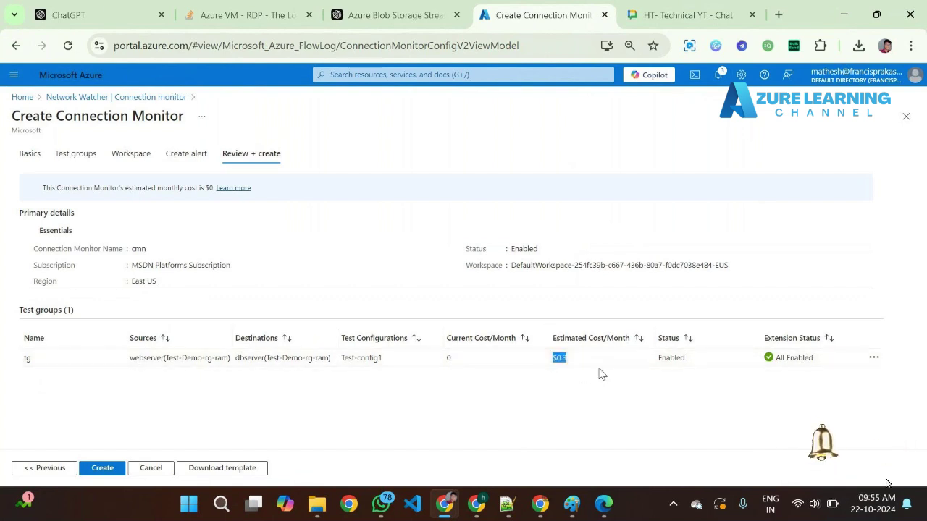
- Create connection monitor cmn and confirm WEBSERVER's Network Watcher Extension deployment shows OK
click(102, 468)
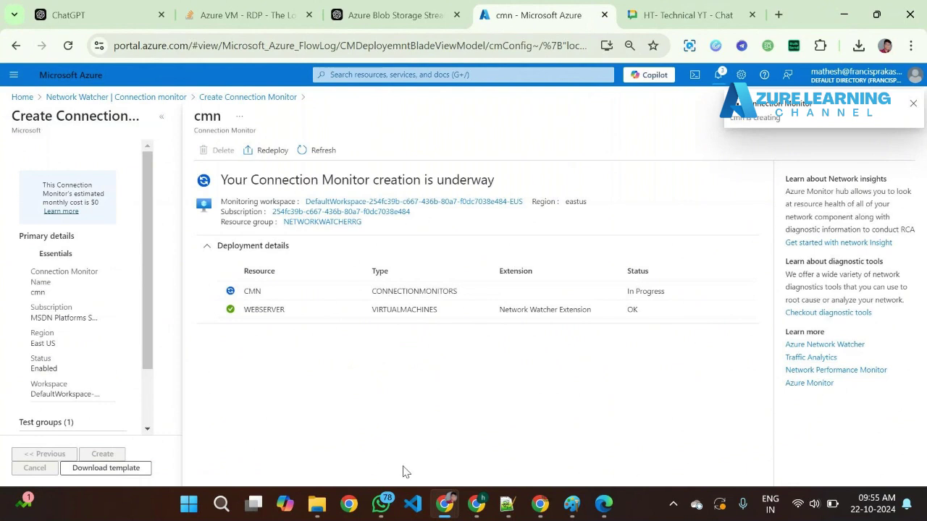
drag(222, 312, 304, 310)
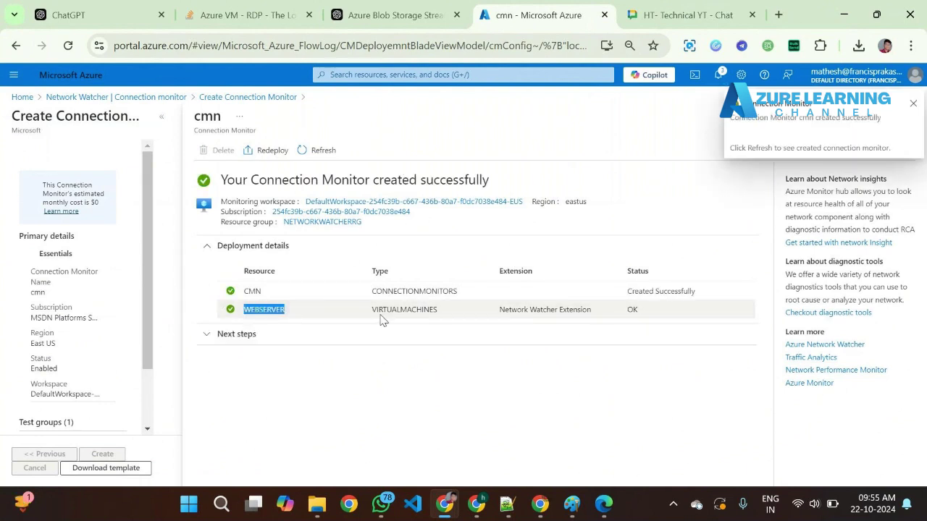
drag(495, 313, 600, 316)
double_click(634, 307)
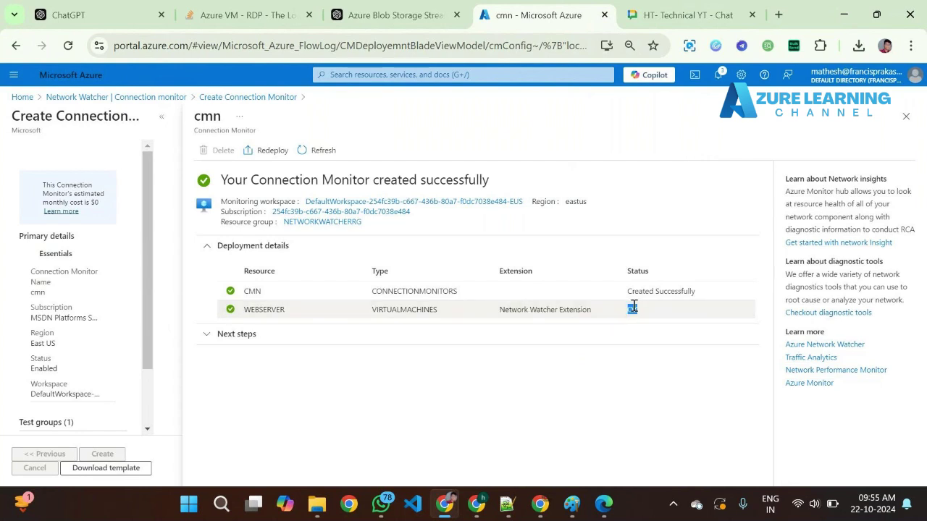
drag(505, 307, 598, 314)
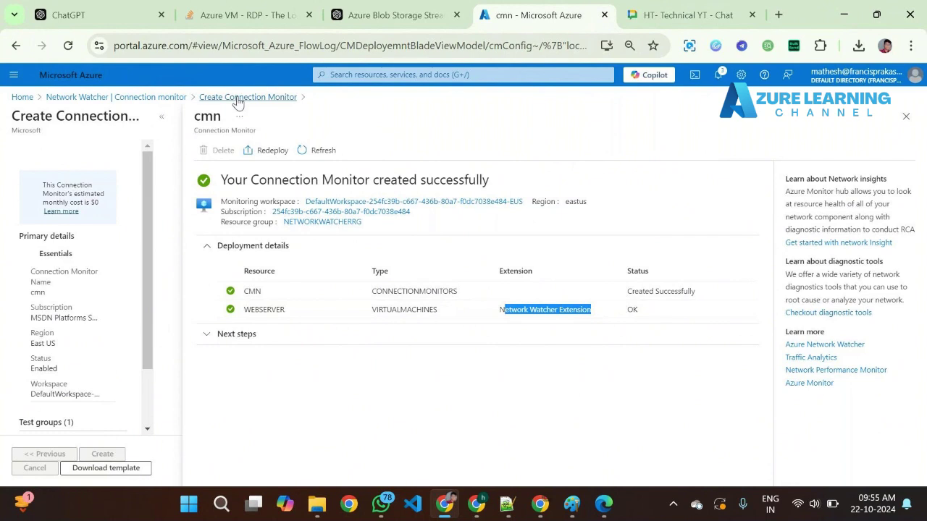
- Reload the Connection monitor list and expand cmn and its tg test group, noting the Indeterminate count
click(145, 97)
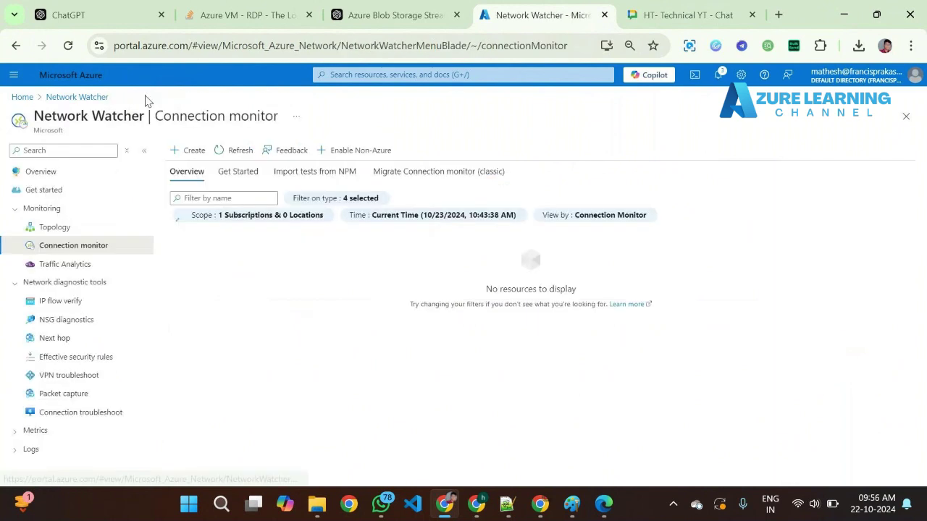
click(241, 154)
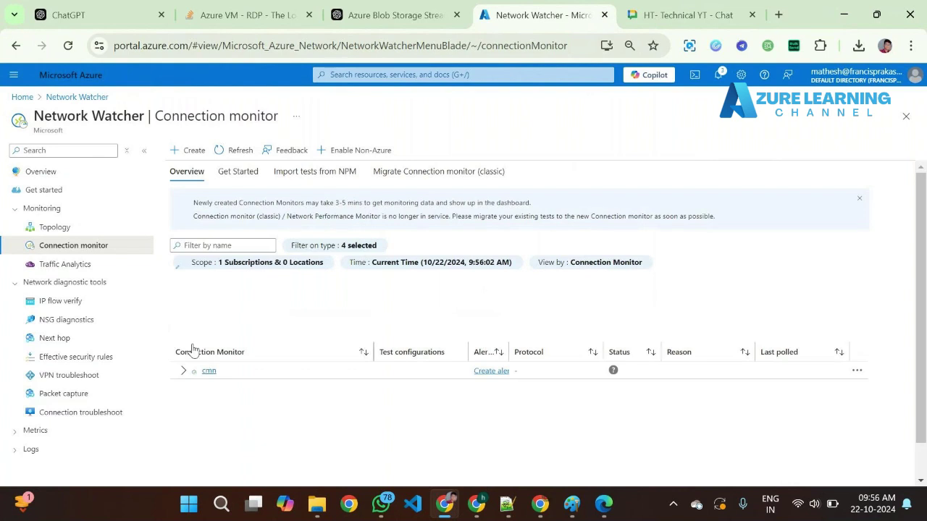
click(183, 372)
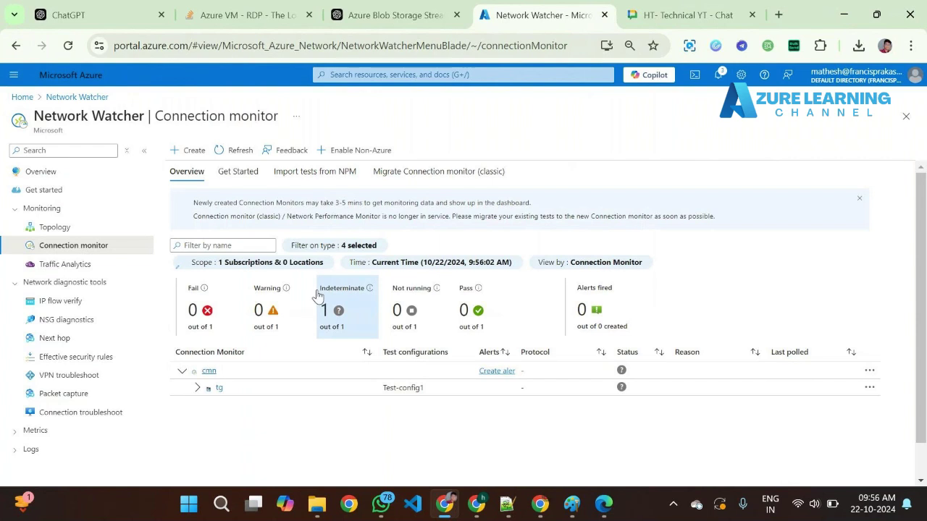
drag(320, 289, 368, 294)
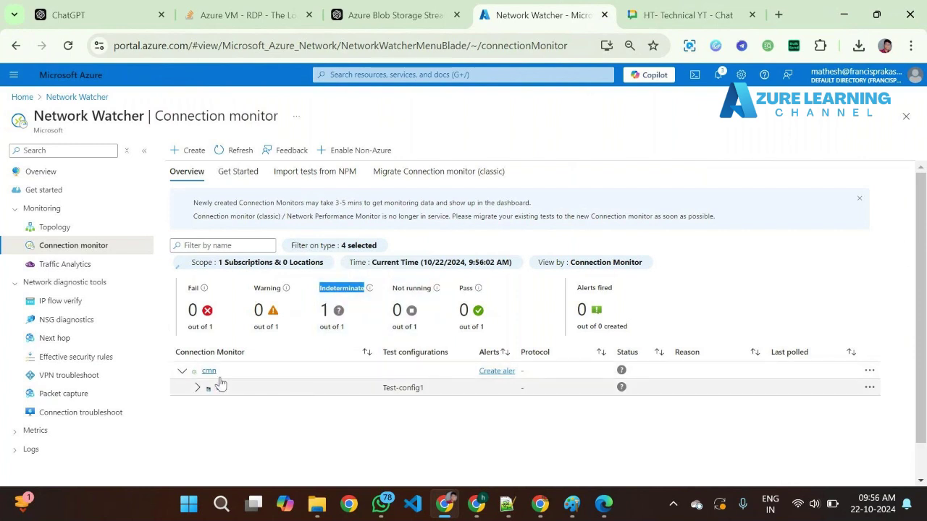
click(196, 387)
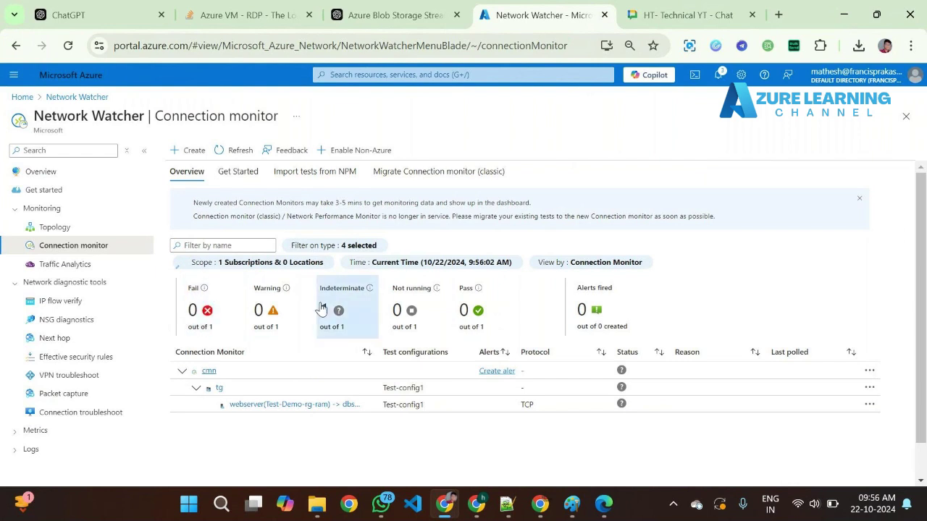
- Filter to Indeterminate monitors and open the webserver-to-dbserver test details
click(360, 323)
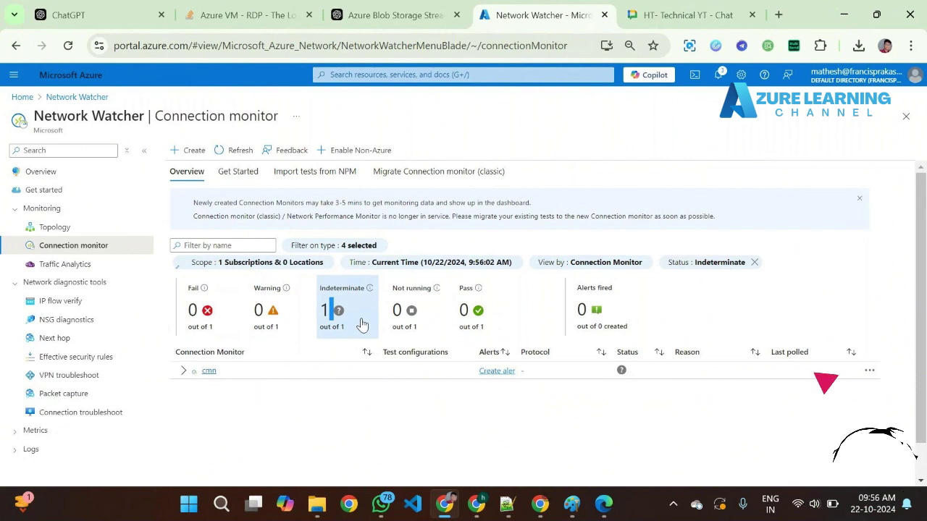
click(183, 372)
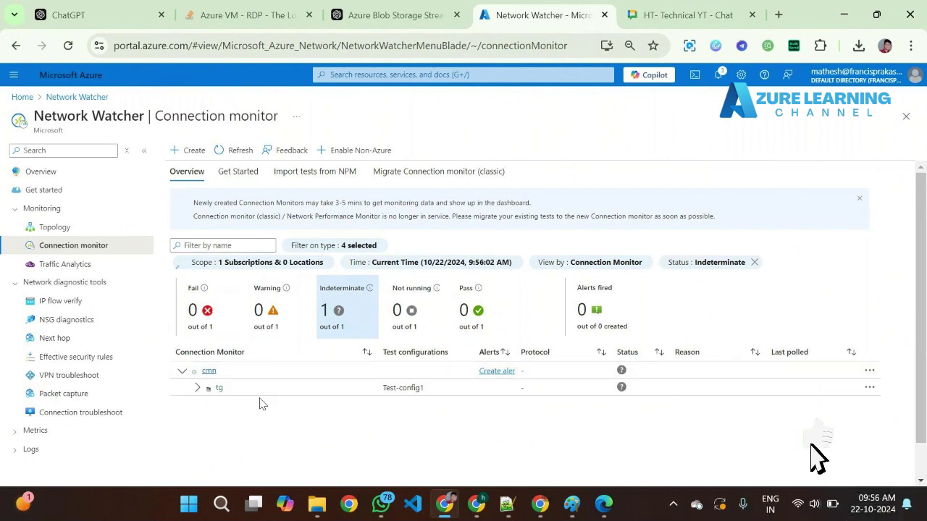
click(215, 391)
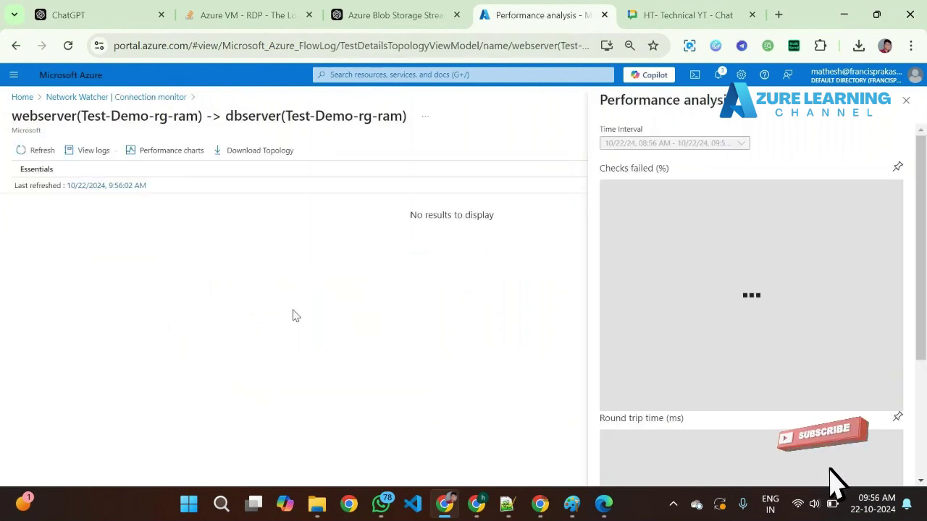
- Note the test's 'No results to display' topology and return to the Connection monitor list
drag(411, 214, 521, 216)
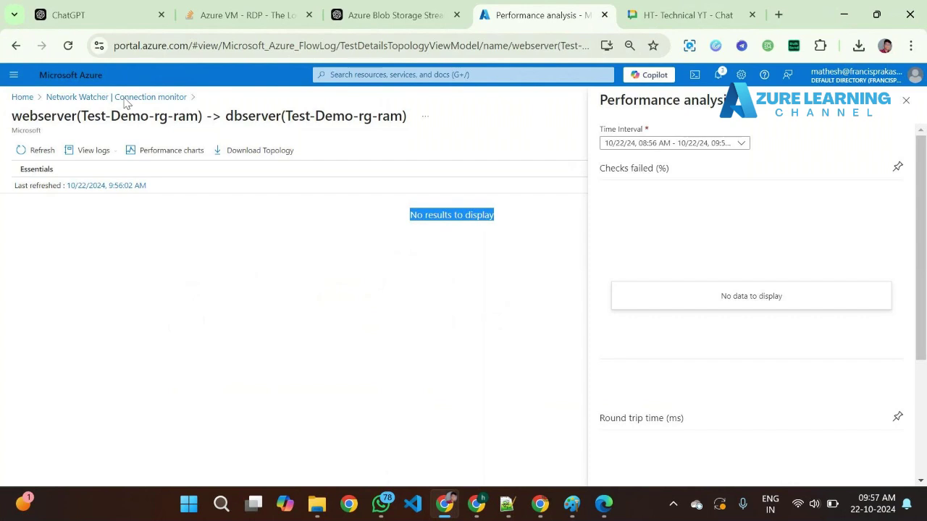
click(120, 97)
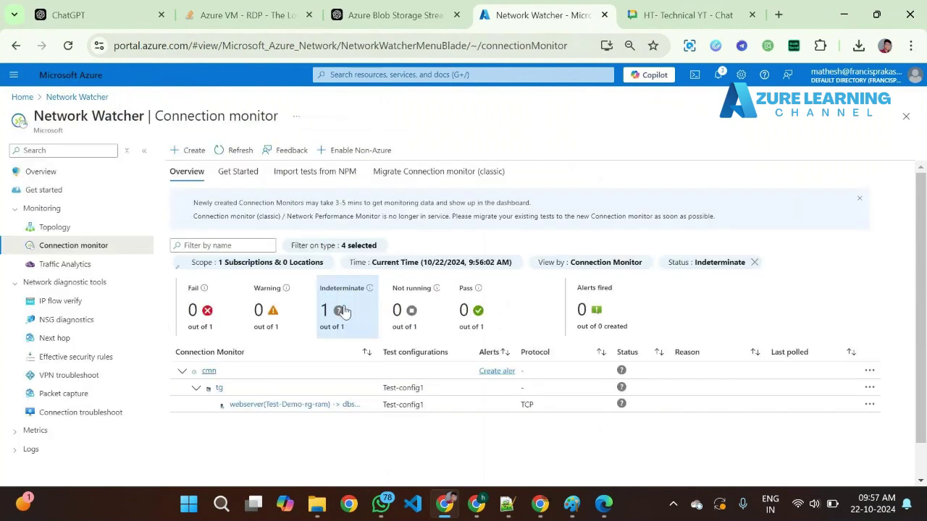
- Clear the status filter, visit Traffic Analytics and IP flow verify, then return to Connection monitor
click(233, 152)
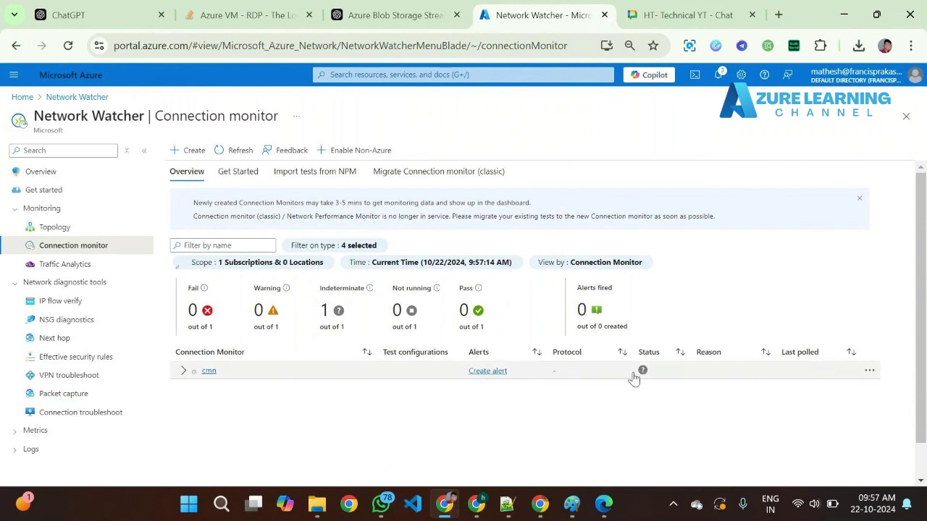
click(93, 265)
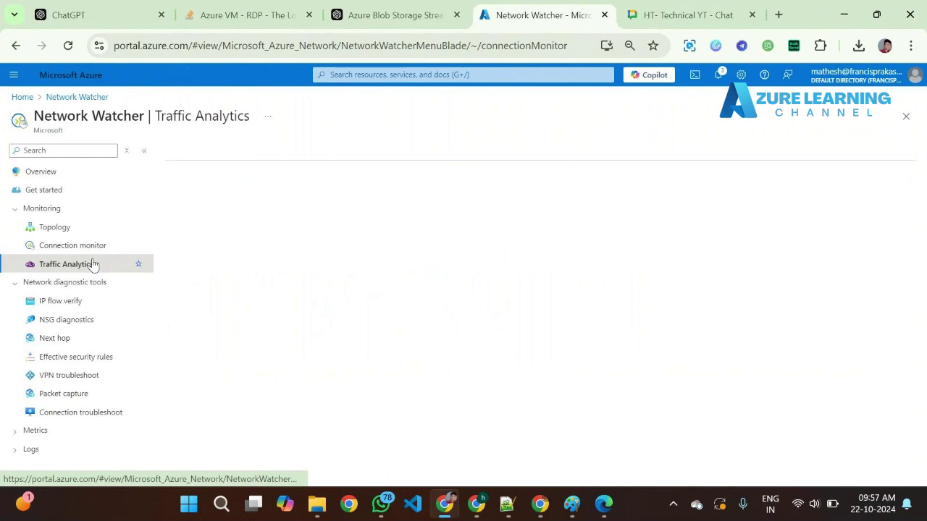
click(96, 302)
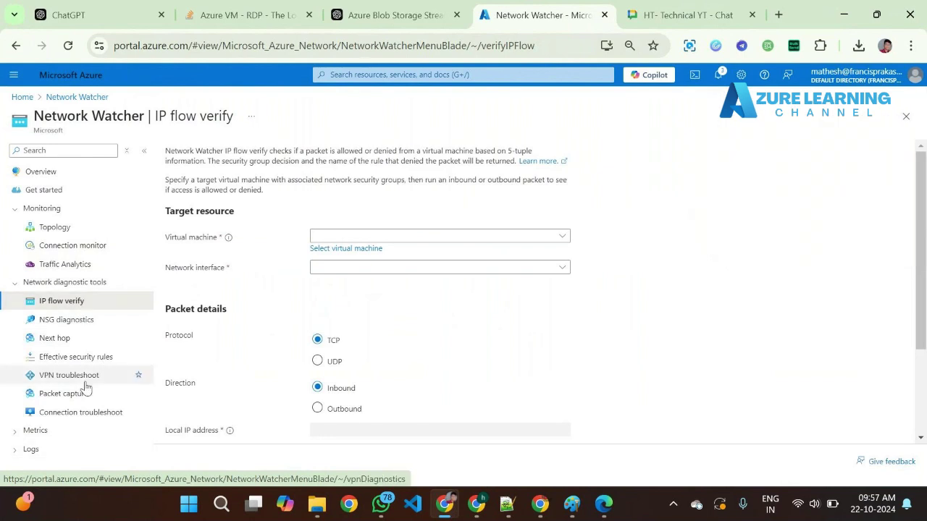
click(114, 248)
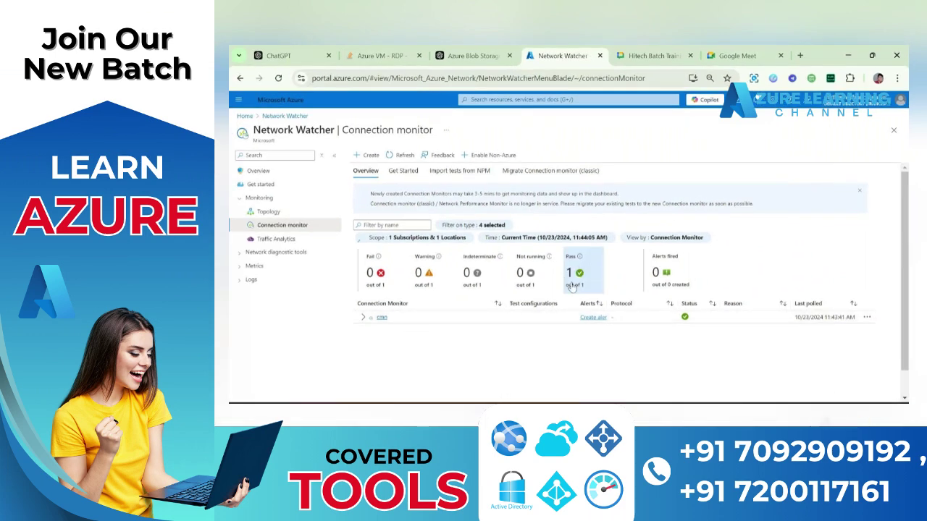
- Expand cmn and open the webserver(Test-Demo-rg-ram) -> dbserver test to view its charts
click(365, 319)
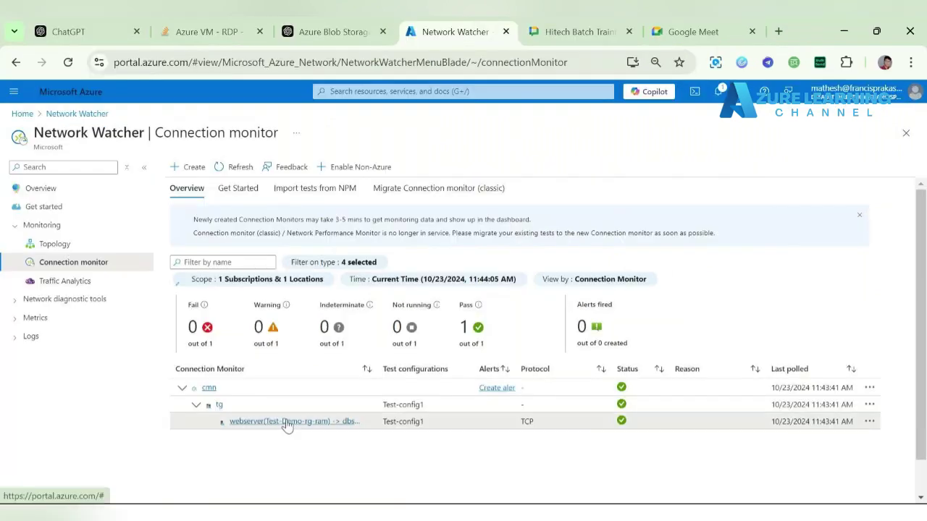
click(287, 423)
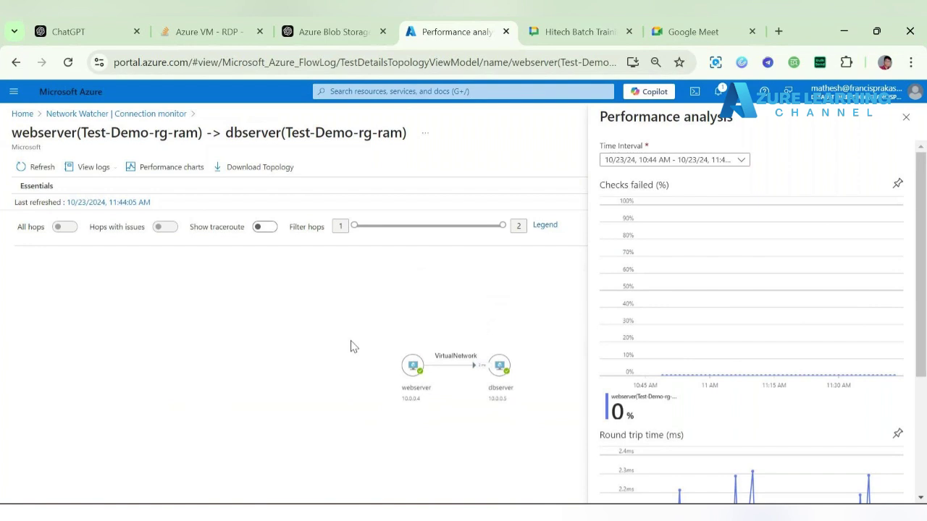
- Rearrange the topology diagram so dbserver sits left of webserver, both close together
scroll(351, 347, up, 1)
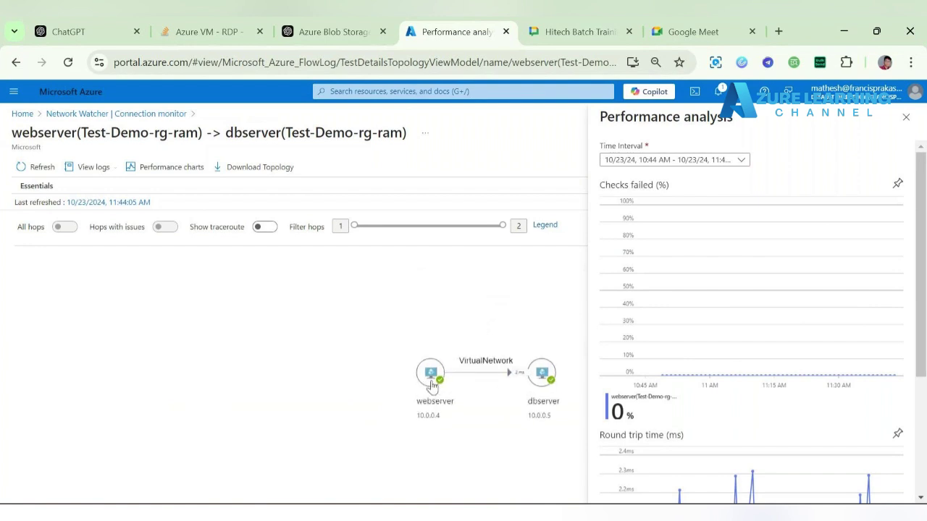
drag(541, 374, 207, 369)
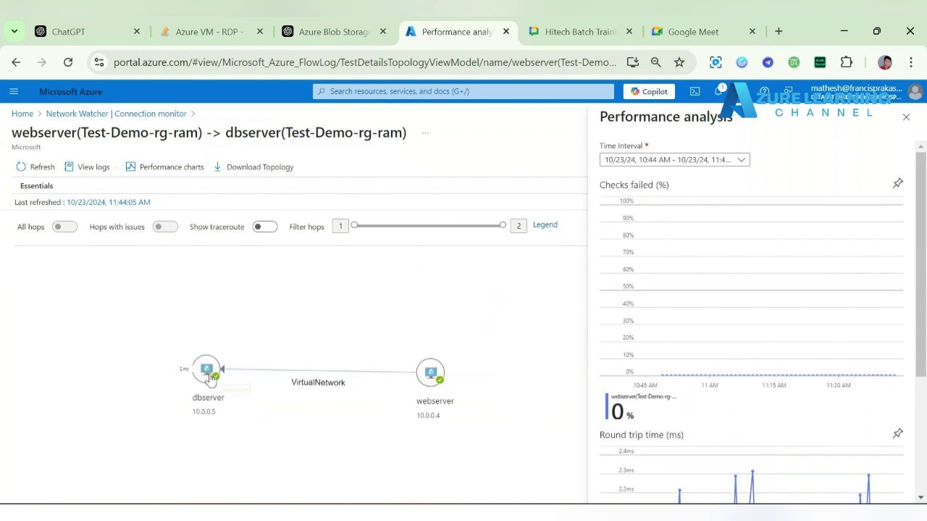
drag(205, 375, 204, 376)
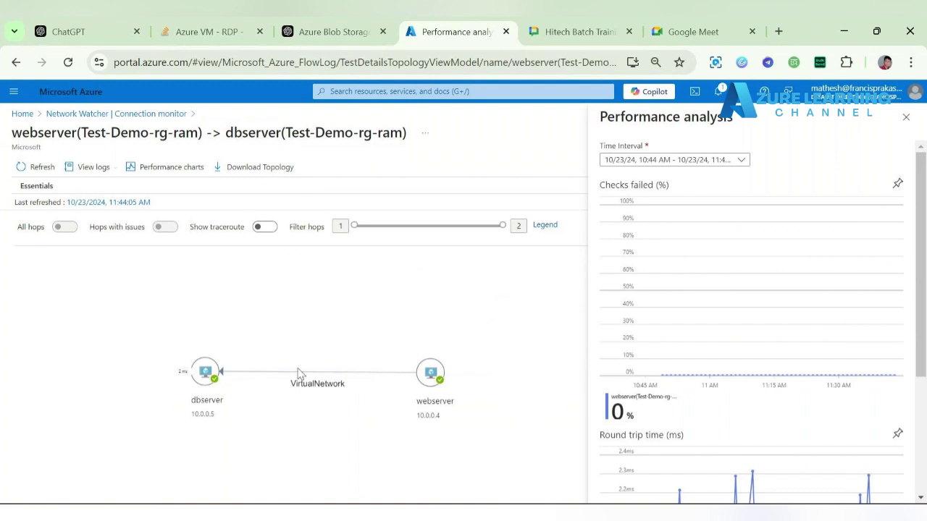
drag(432, 372, 371, 376)
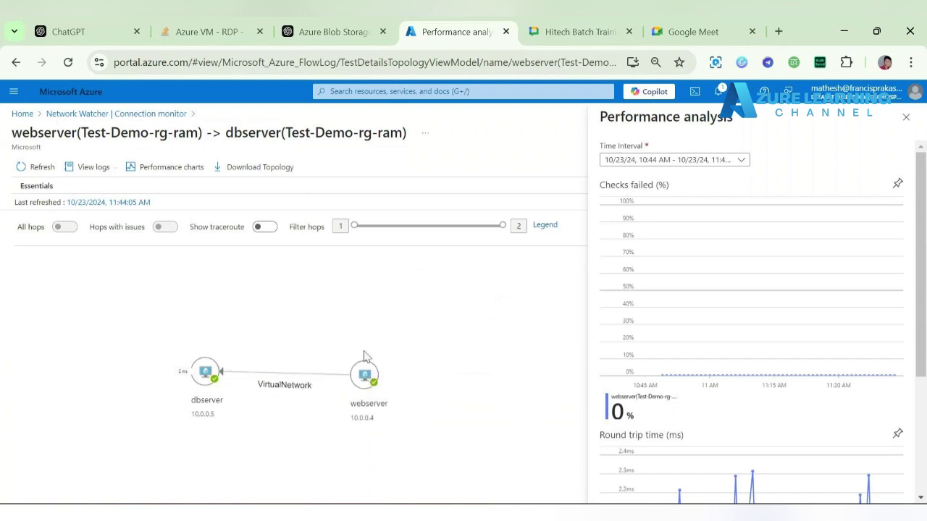
drag(365, 377, 350, 374)
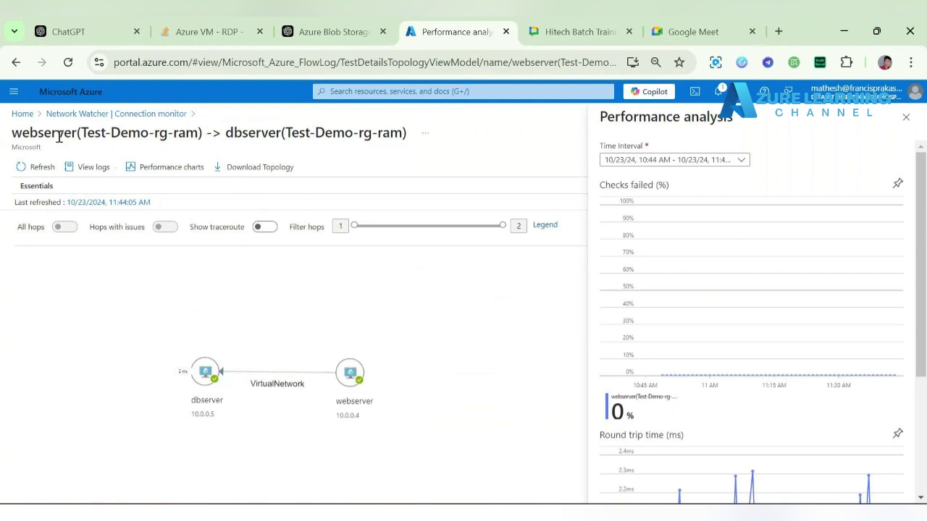
drag(14, 138, 214, 135)
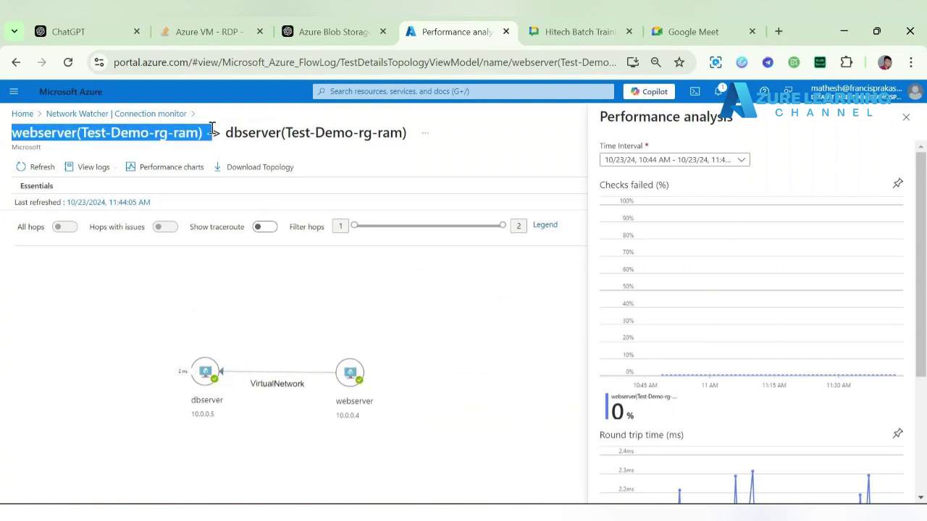
drag(351, 376, 383, 377)
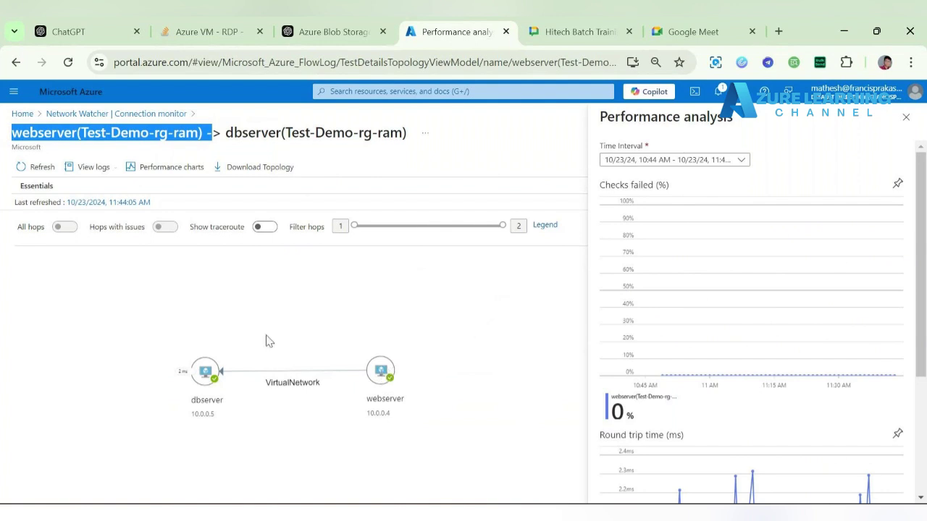
drag(204, 372, 267, 373)
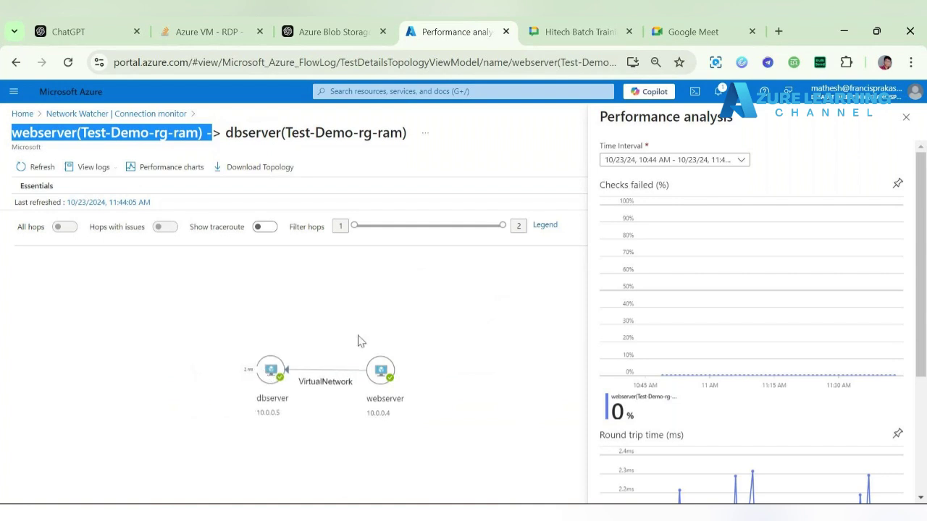
drag(386, 376, 371, 377)
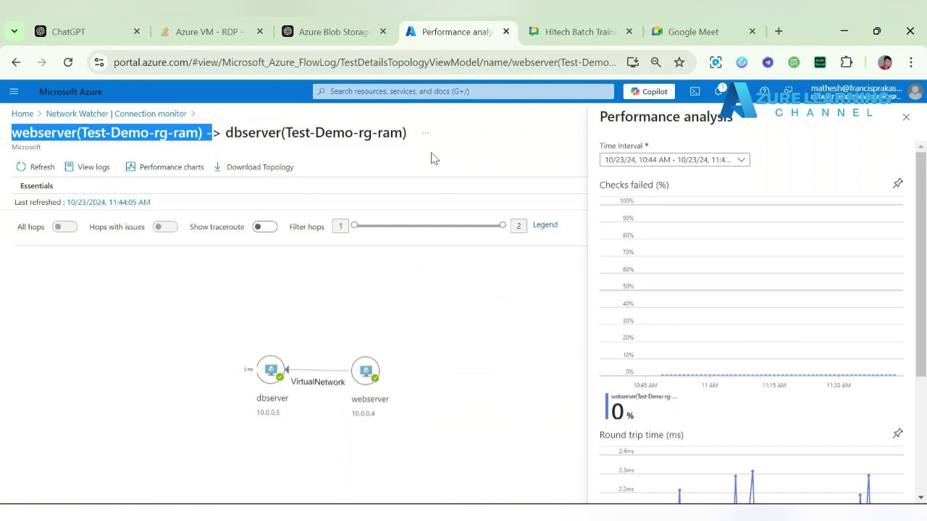
- Return to the Connection monitor dashboard and expand the Network diagnostic tools menu group
click(81, 115)
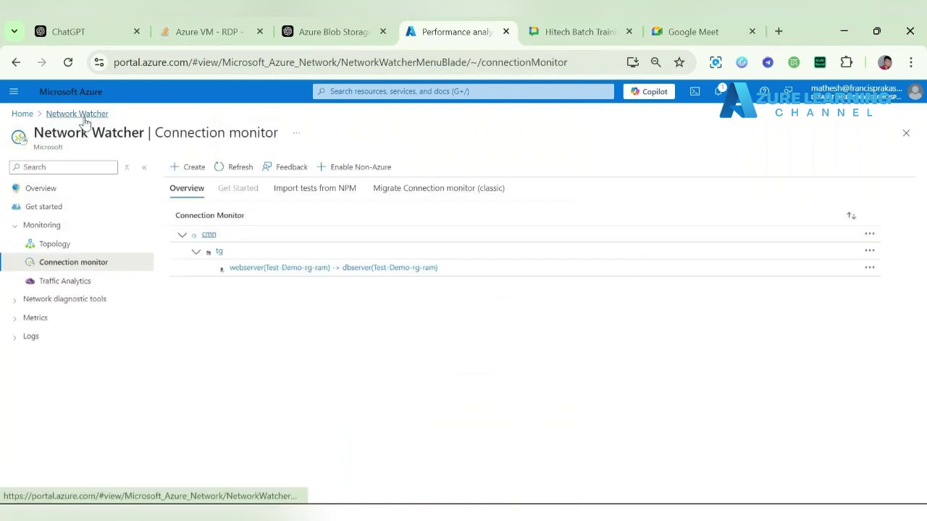
click(66, 303)
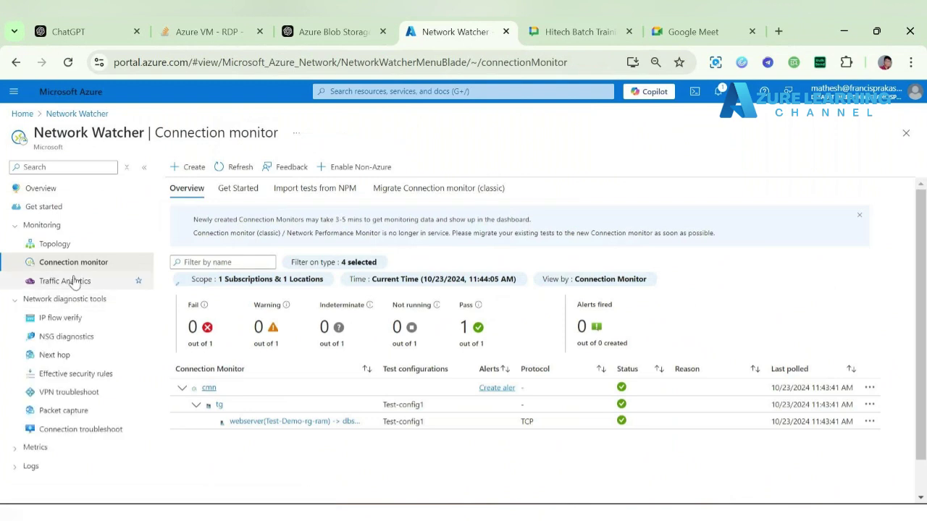